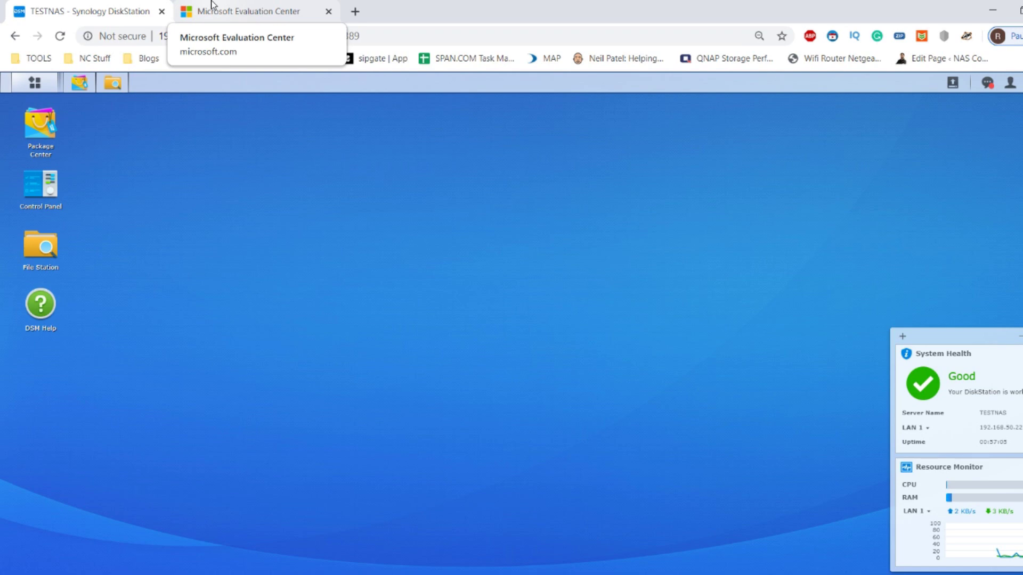
Examine the Windows Server evaluations offered on the Microsoft Evaluation Center page.
{"action": "left_click", "coordinate": [239, 9]}
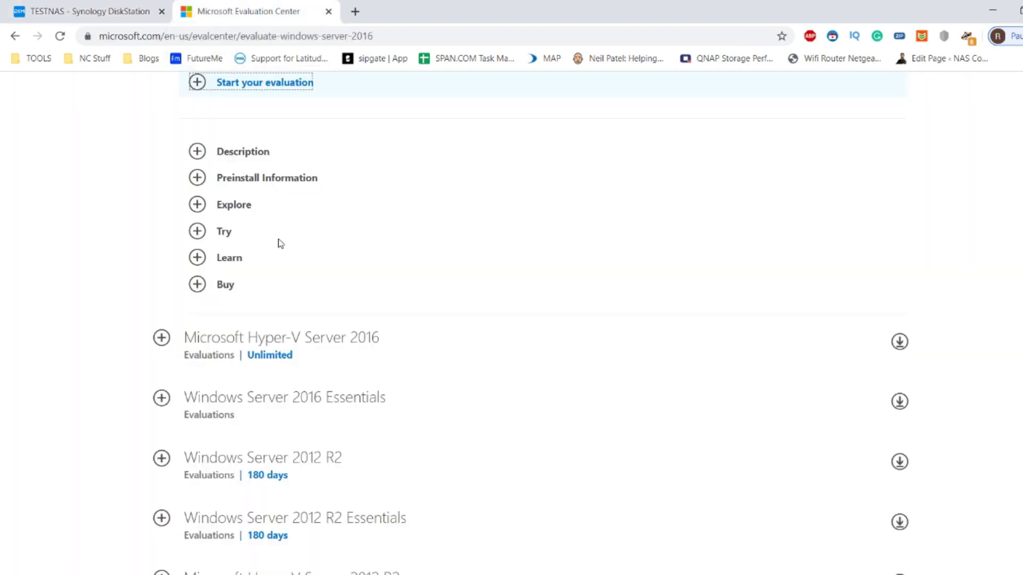
{"action": "scroll", "coordinate": [281, 243], "scroll_direction": "up", "scroll_amount": 15}
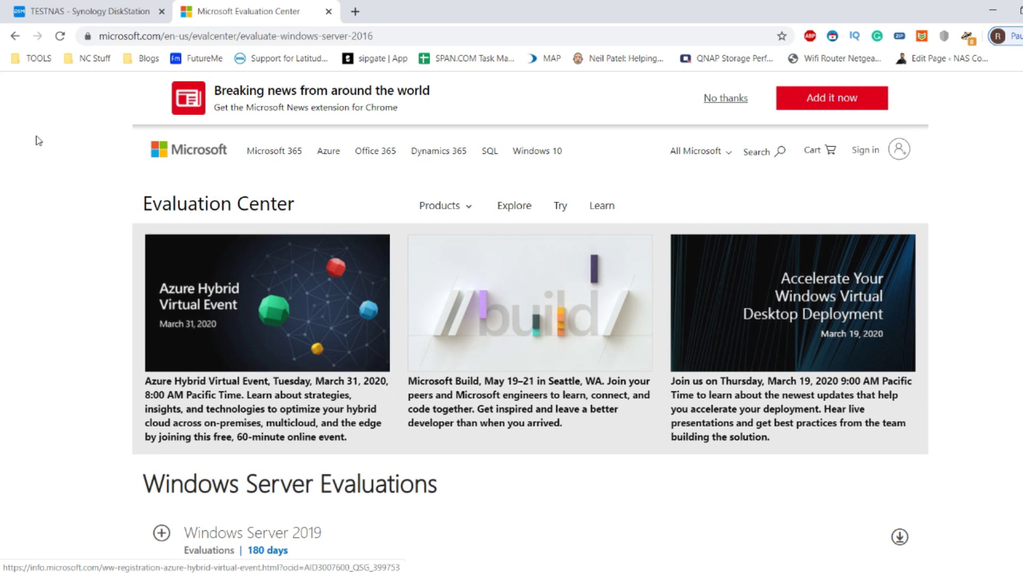
{"action": "left_click", "coordinate": [51, 6]}
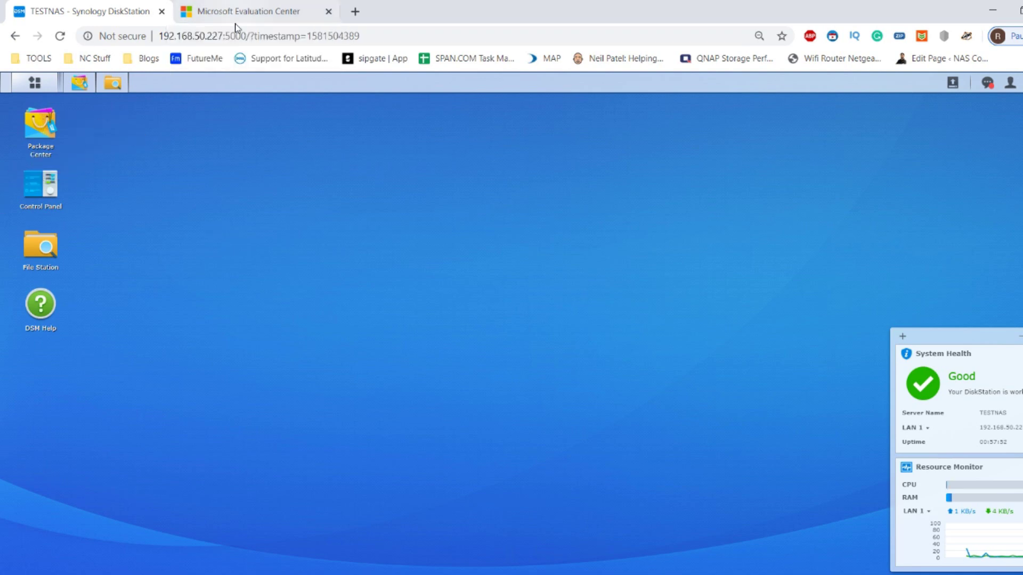
{"action": "left_click", "coordinate": [214, 6]}
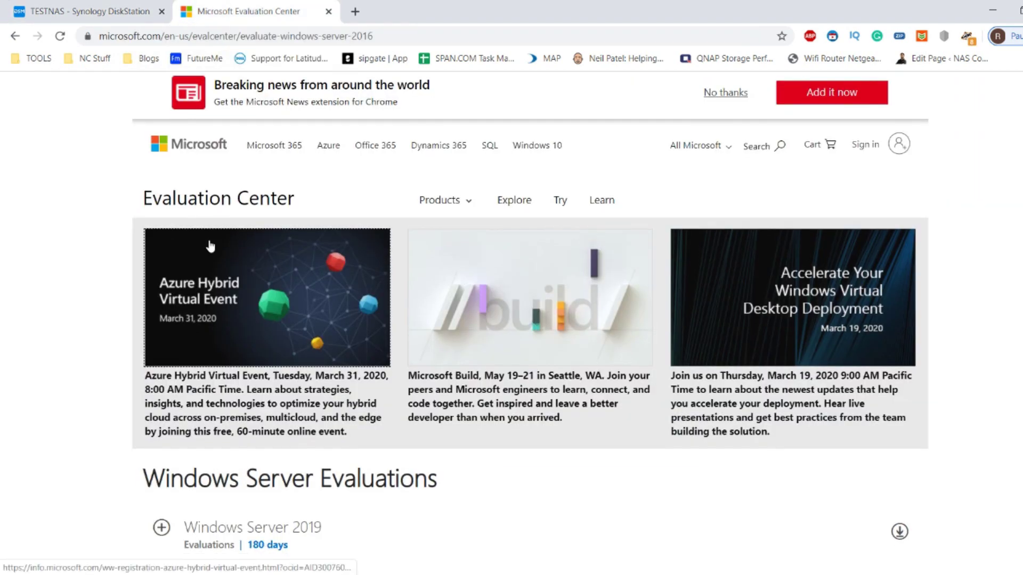
{"action": "scroll", "coordinate": [211, 245], "scroll_direction": "down", "scroll_amount": 3}
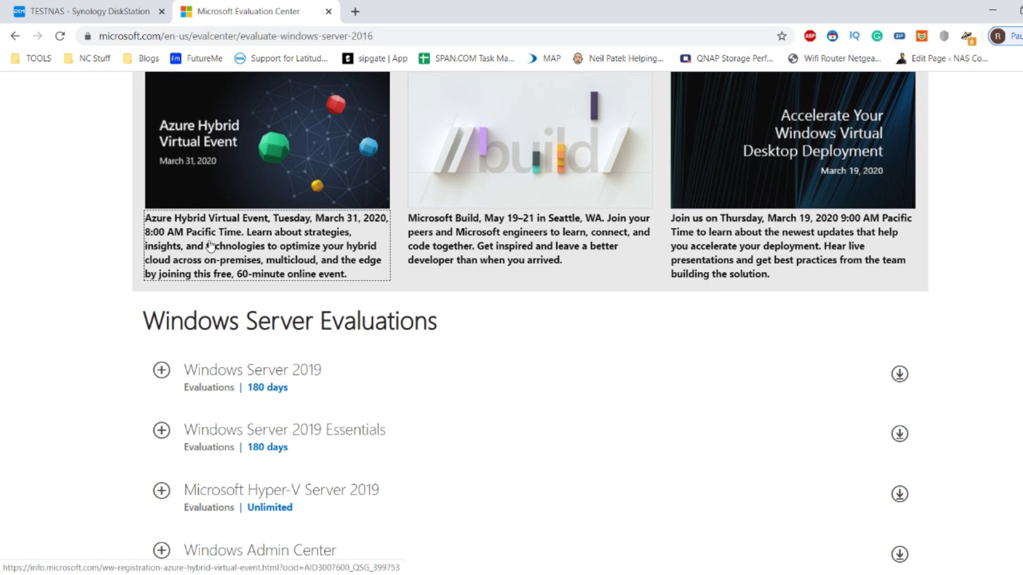
{"action": "scroll", "coordinate": [210, 245], "scroll_direction": "up", "scroll_amount": 3}
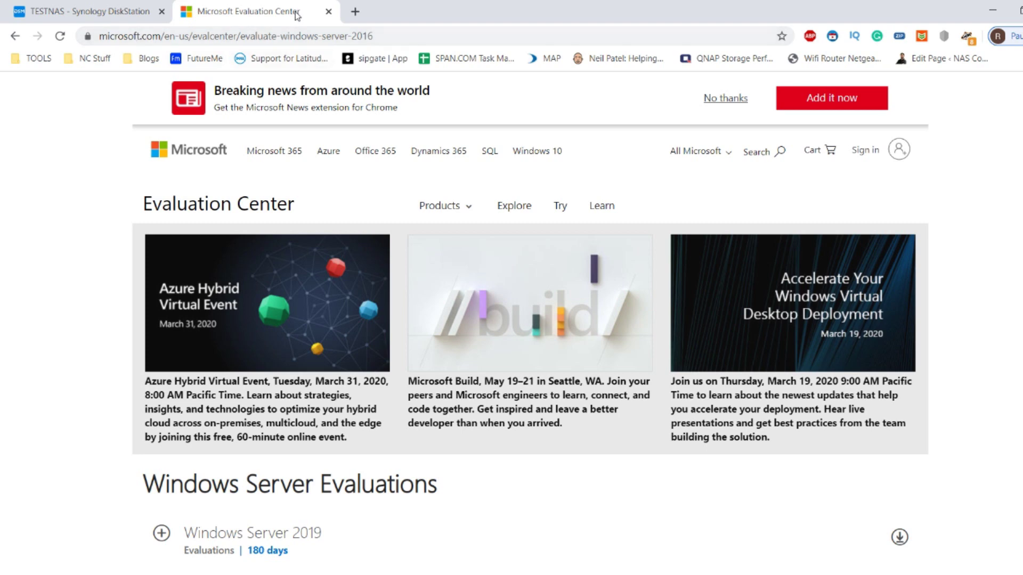
{"action": "scroll", "coordinate": [239, 235], "scroll_direction": "down", "scroll_amount": 4}
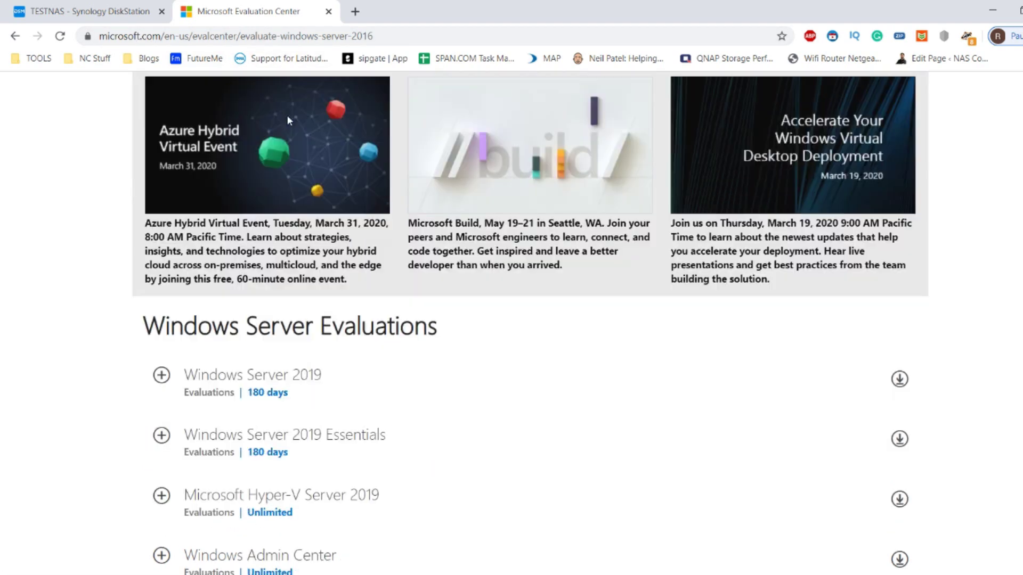
{"action": "scroll", "coordinate": [239, 235], "scroll_direction": "down", "scroll_amount": 2}
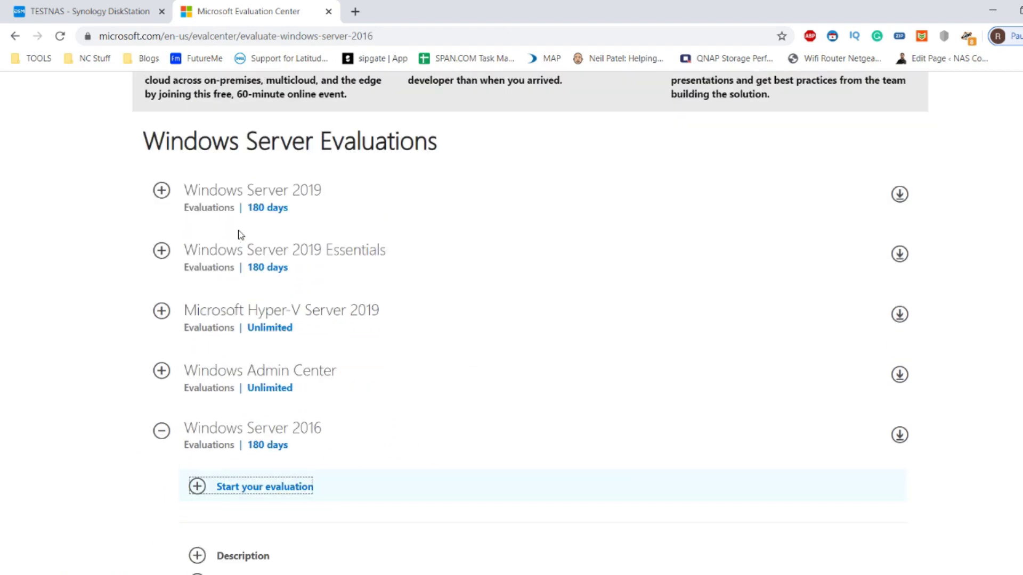
{"action": "scroll", "coordinate": [237, 204], "scroll_direction": "down", "scroll_amount": 12}
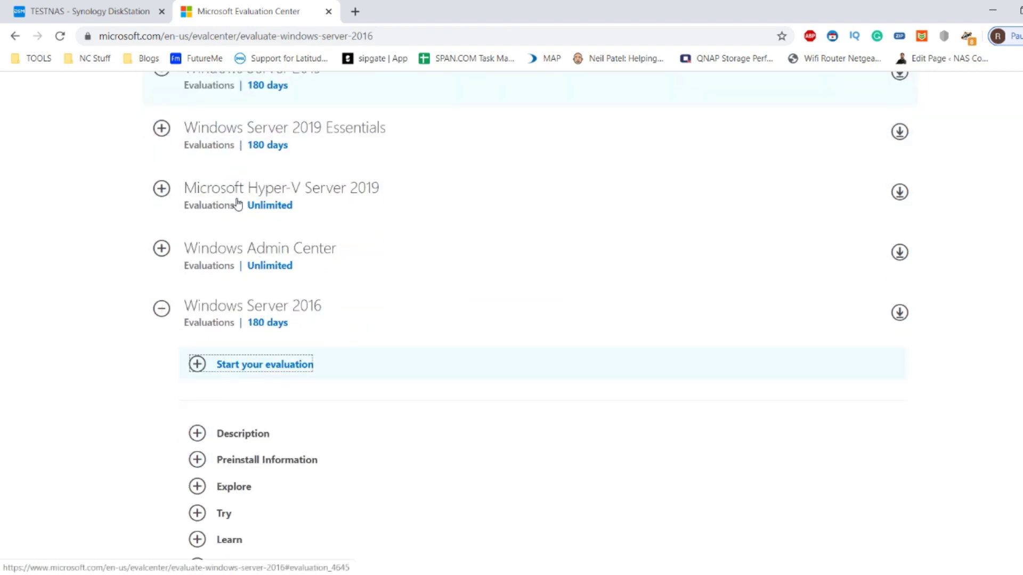
{"action": "scroll", "coordinate": [237, 203], "scroll_direction": "down", "scroll_amount": 1}
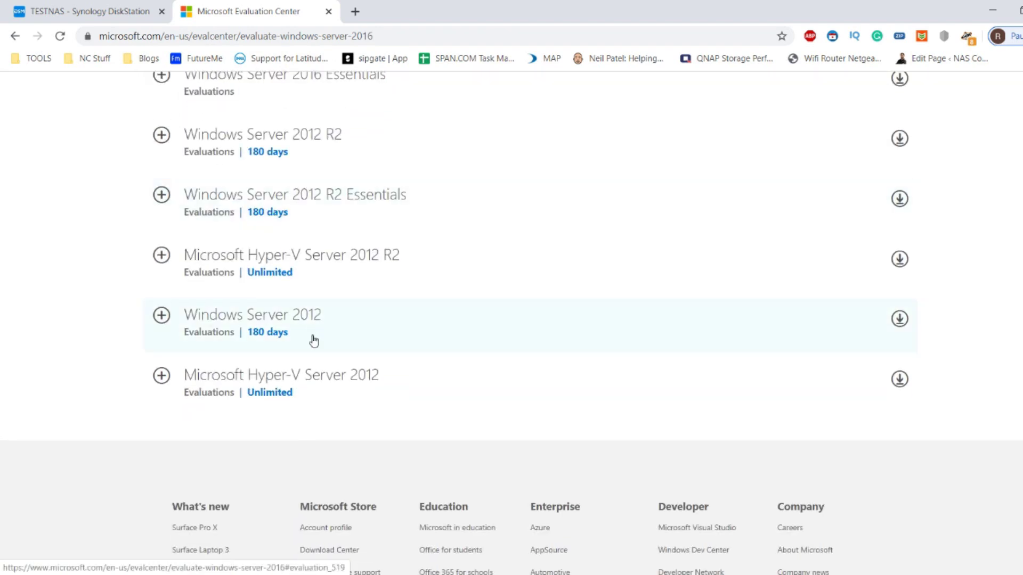
{"action": "scroll", "coordinate": [315, 373], "scroll_direction": "up", "scroll_amount": 6}
{"action": "scroll", "coordinate": [316, 379], "scroll_direction": "down", "scroll_amount": 6}
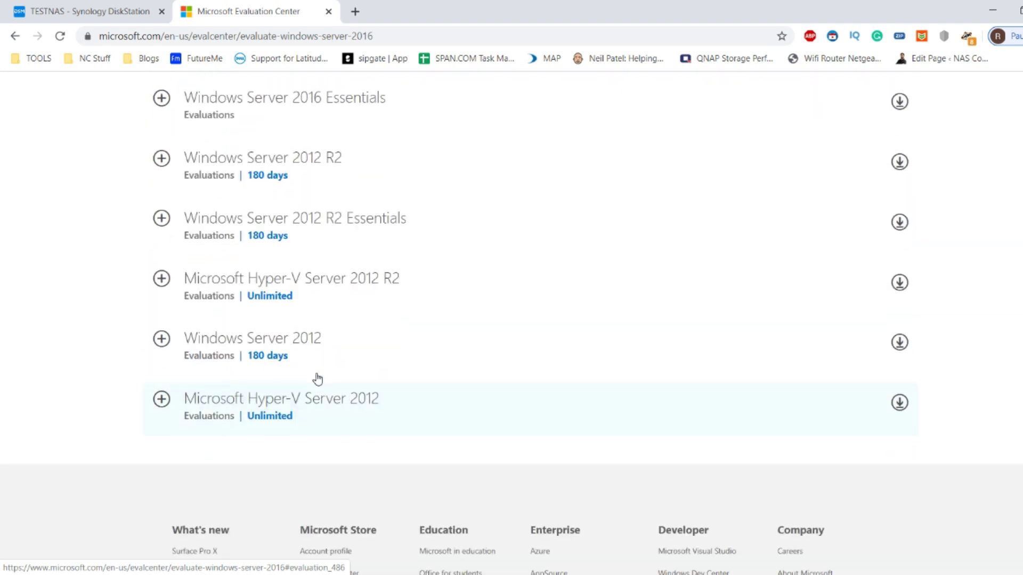
{"action": "scroll", "coordinate": [257, 408], "scroll_direction": "up", "scroll_amount": 15}
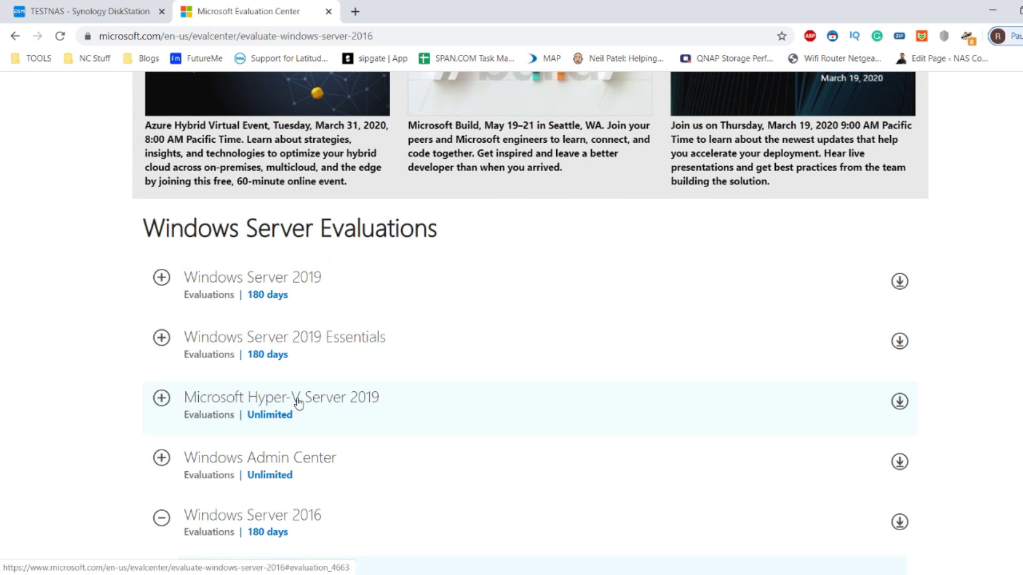
{"action": "scroll", "coordinate": [285, 382], "scroll_direction": "down", "scroll_amount": 2}
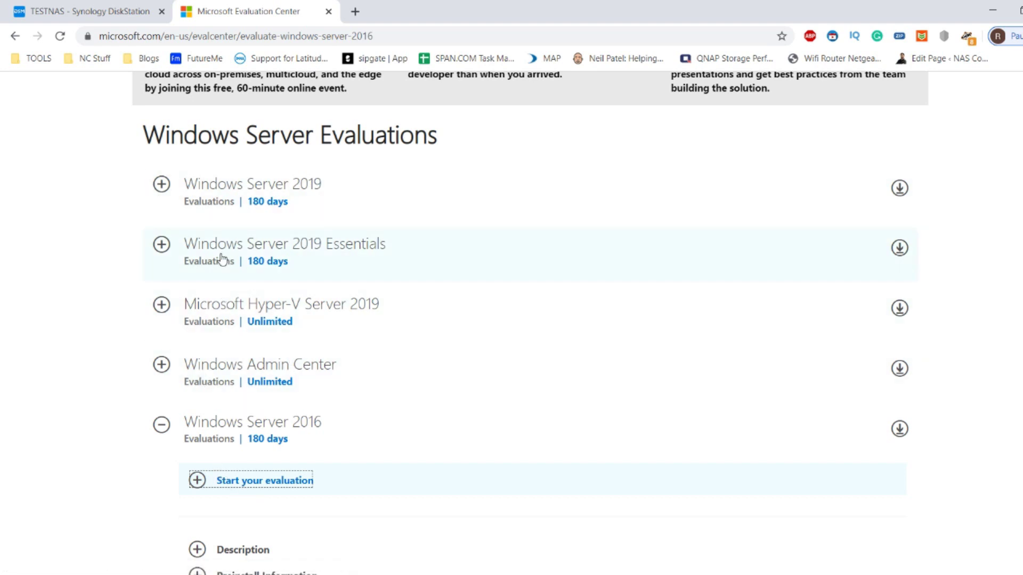
{"action": "scroll", "coordinate": [199, 208], "scroll_direction": "down", "scroll_amount": 2}
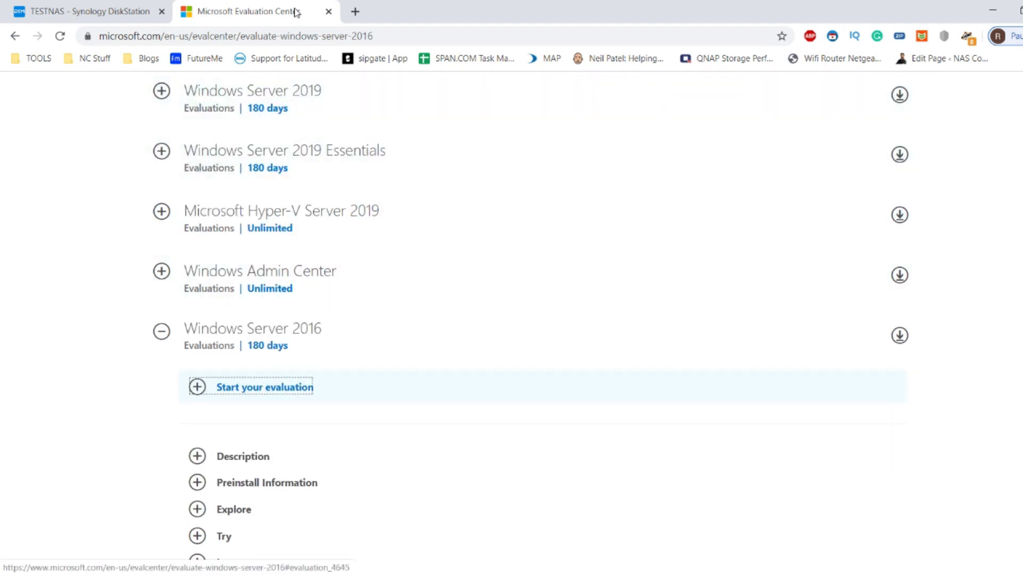
Start the Windows Server 2016 evaluation with the ISO file type and try to continue past the registration form.
{"action": "scroll", "coordinate": [320, 140], "scroll_direction": "down", "scroll_amount": 1}
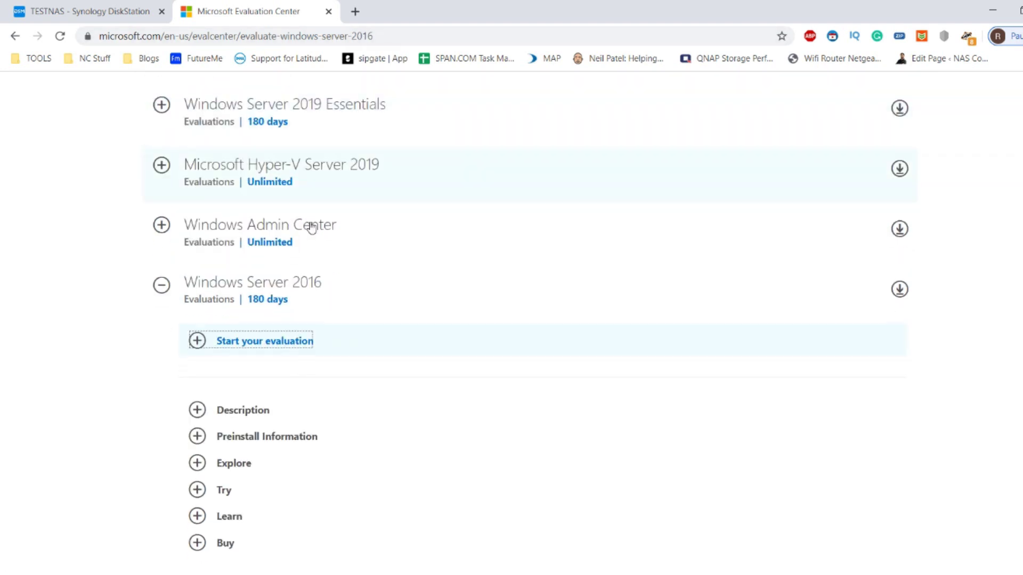
{"action": "left_click", "coordinate": [230, 345]}
{"action": "scroll", "coordinate": [234, 394], "scroll_direction": "down", "scroll_amount": 5}
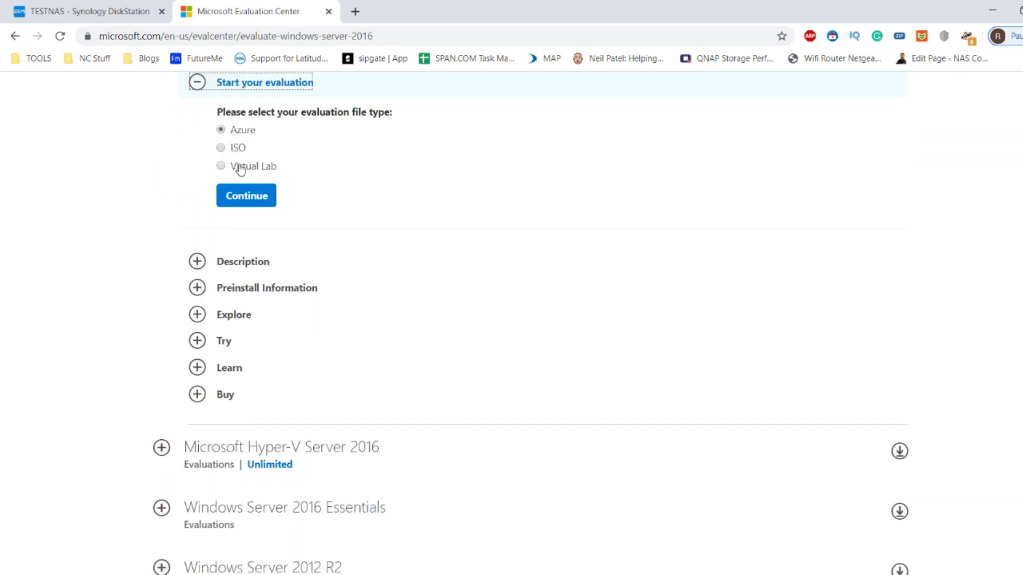
{"action": "left_click", "coordinate": [222, 148]}
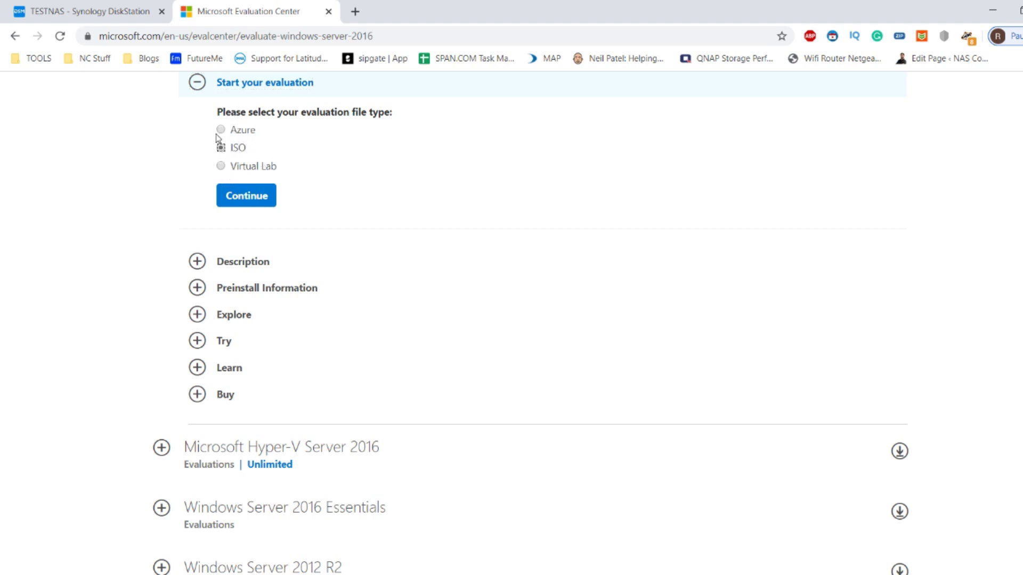
{"action": "left_click", "coordinate": [250, 201]}
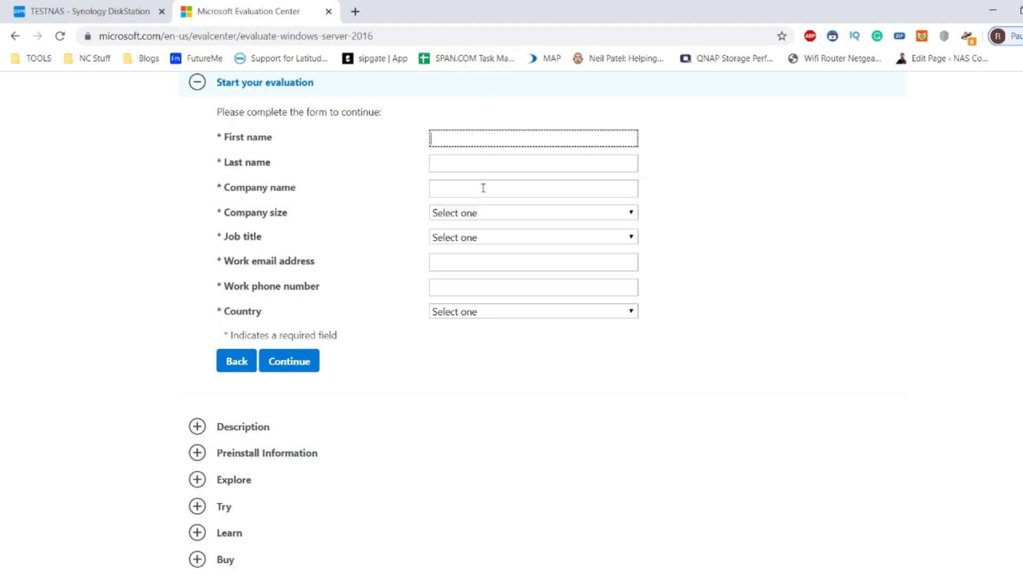
{"action": "left_click", "coordinate": [293, 363]}
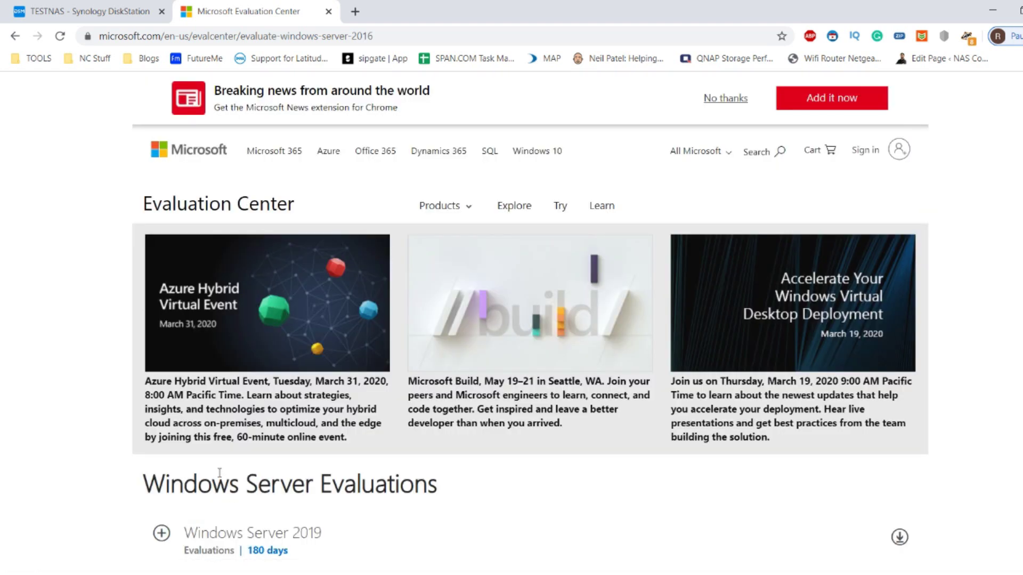
Switch to Synology DiskStation and inspect usbshare1 and the Software and WSS folders of RAID1TEST in File Station, then close it.
{"action": "left_click", "coordinate": [47, 4]}
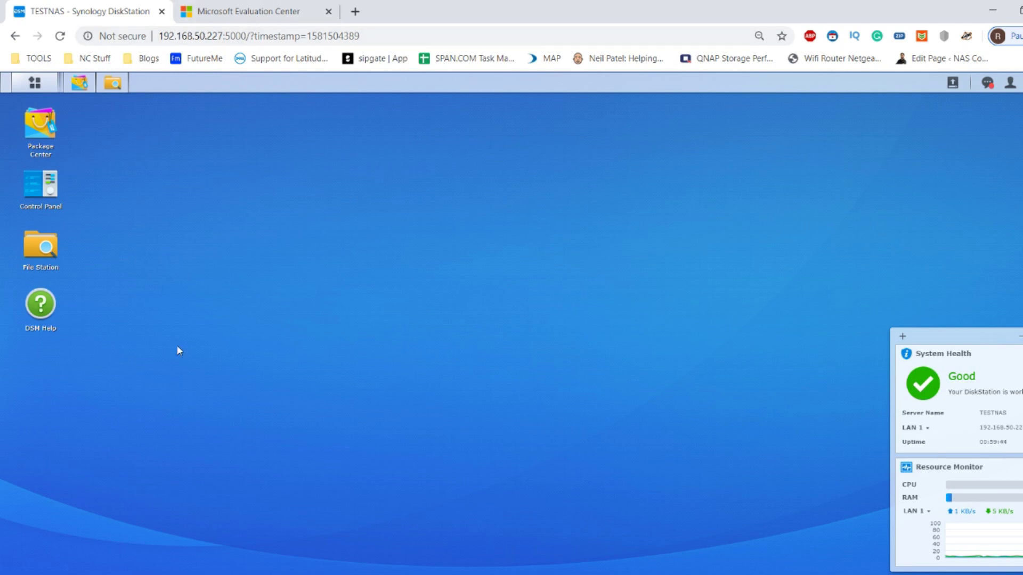
{"action": "left_click", "coordinate": [109, 89]}
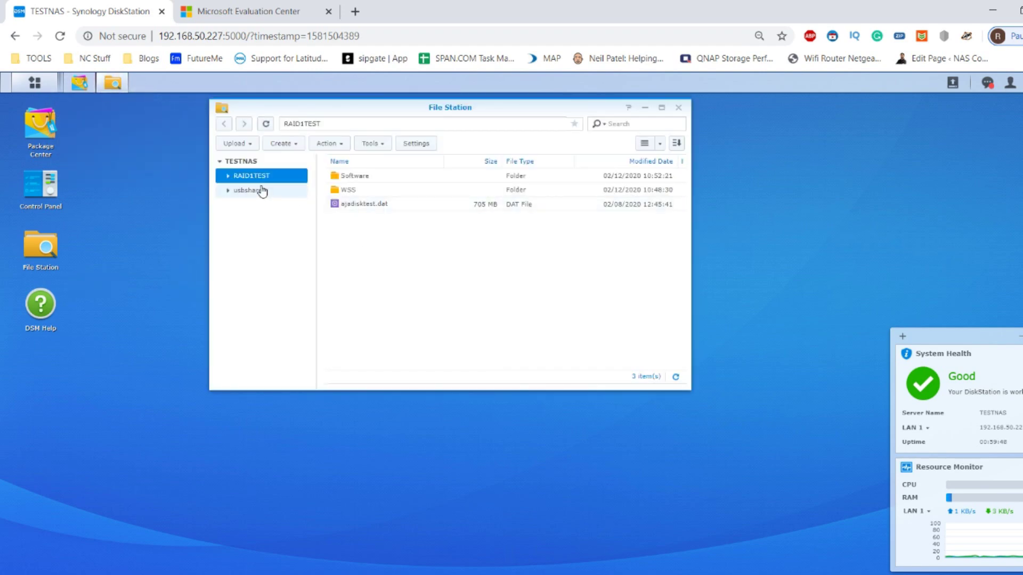
{"action": "left_click", "coordinate": [256, 192]}
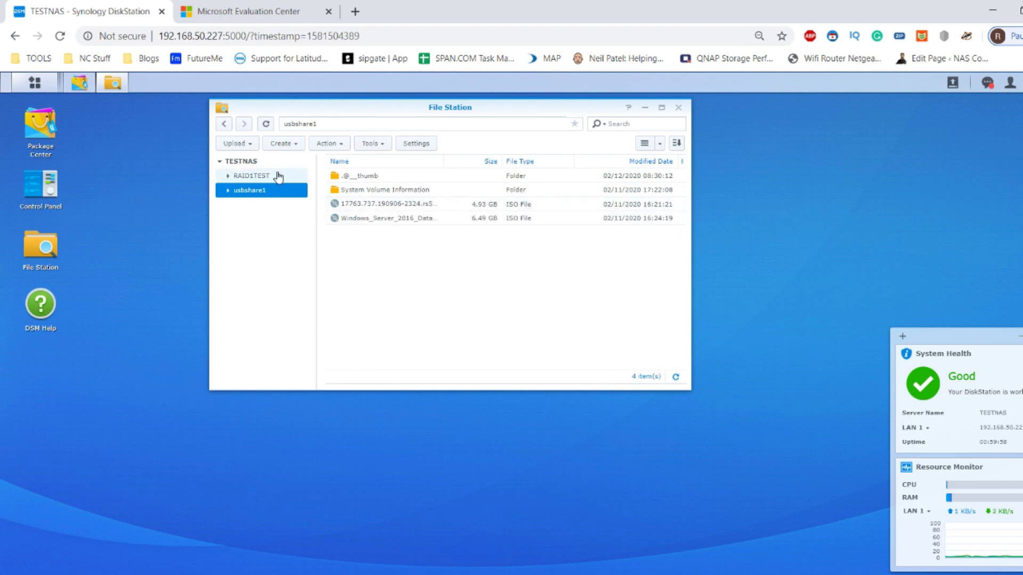
{"action": "left_click", "coordinate": [282, 175]}
{"action": "double_click", "coordinate": [353, 177]}
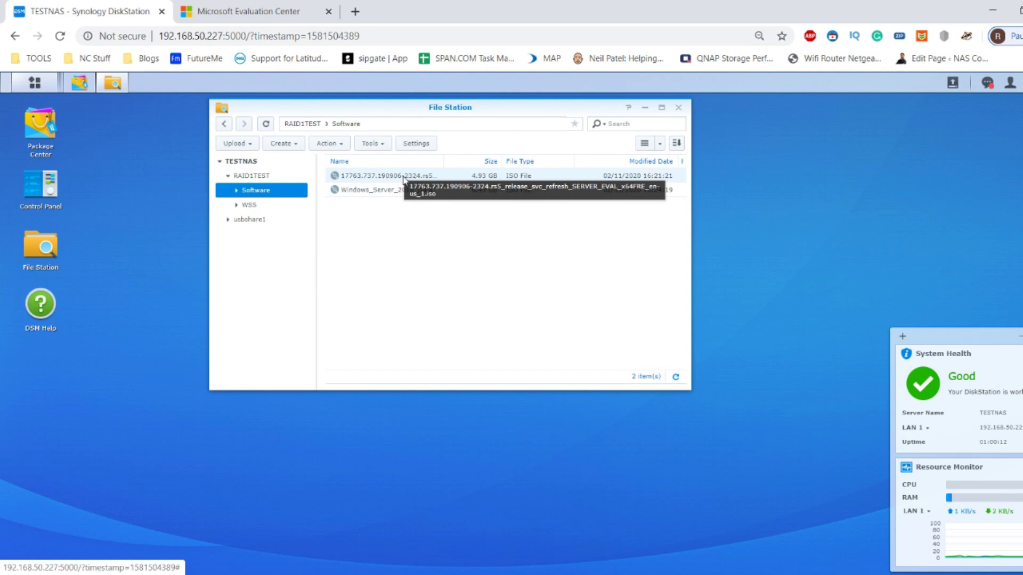
{"action": "left_click", "coordinate": [253, 205]}
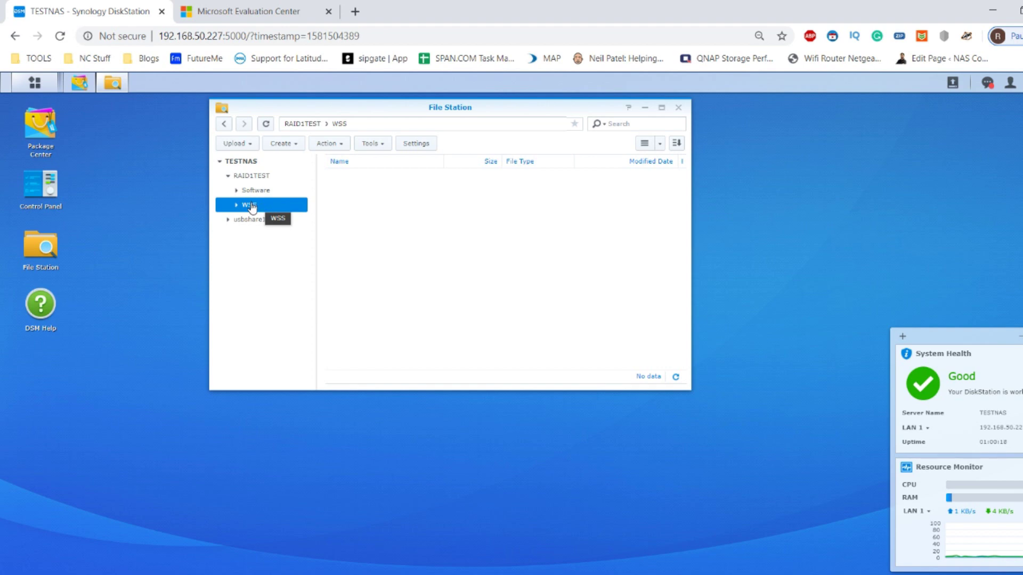
{"action": "left_click", "coordinate": [255, 191]}
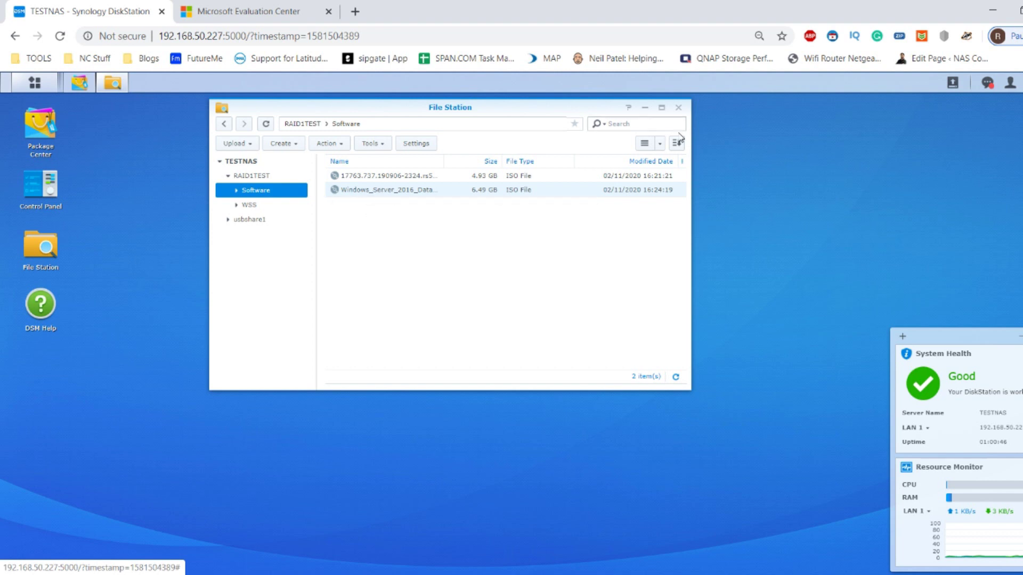
{"action": "left_click", "coordinate": [679, 108]}
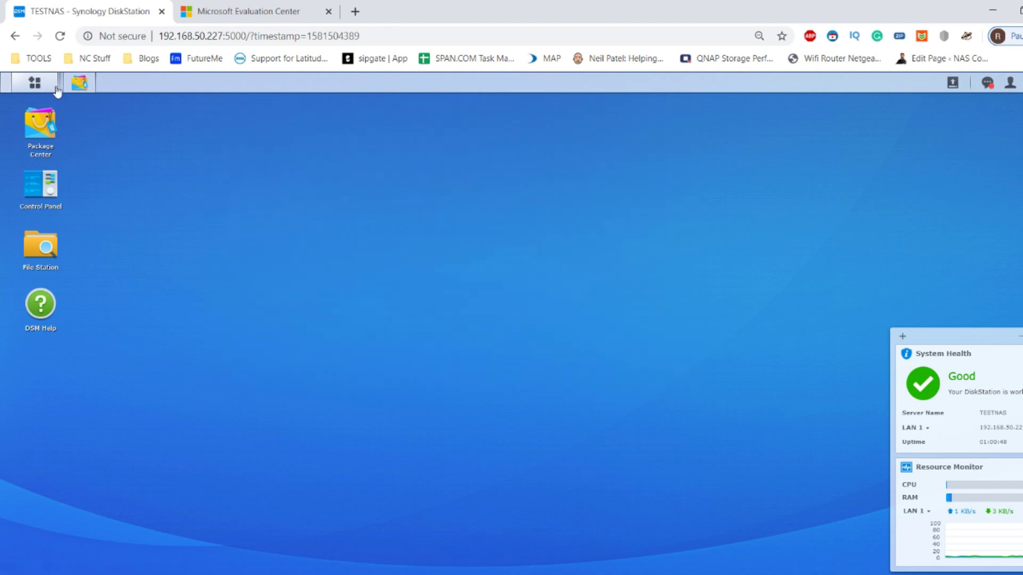
Find Virtual Machine Manager among all packages in Package Center and open its details page.
{"action": "left_click", "coordinate": [78, 87]}
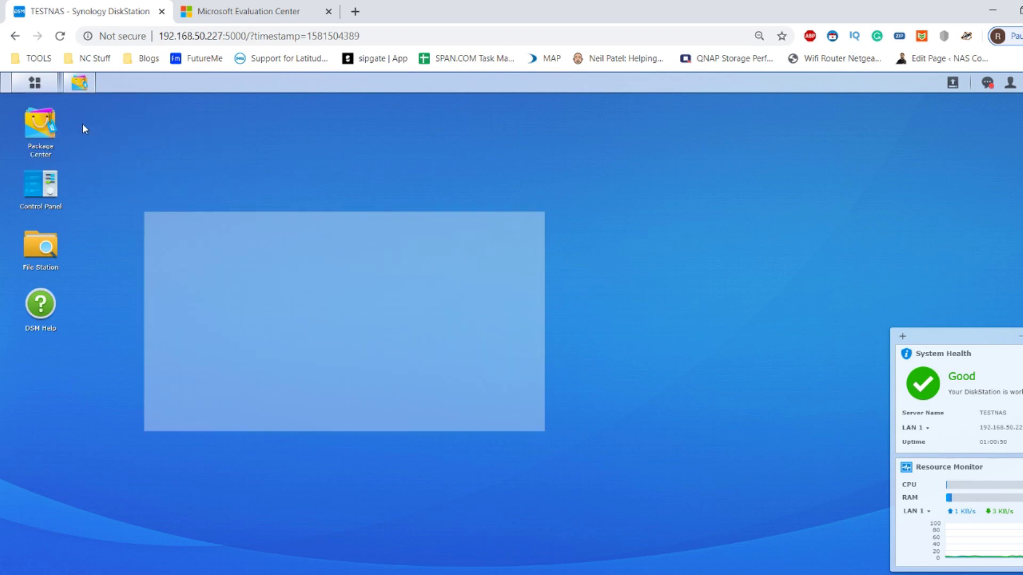
{"action": "left_click_drag", "start_coordinate": [513, 276], "coordinate": [493, 125]}
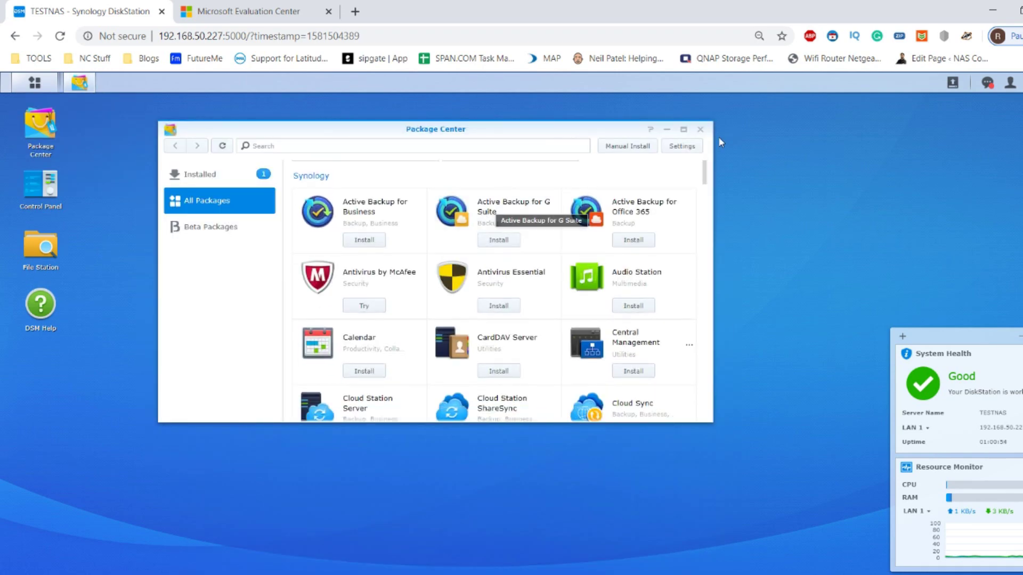
{"action": "scroll", "coordinate": [708, 272], "scroll_direction": "down", "scroll_amount": 10}
{"action": "scroll", "coordinate": [709, 272], "scroll_direction": "down", "scroll_amount": 5}
{"action": "scroll", "coordinate": [705, 283], "scroll_direction": "up", "scroll_amount": 3}
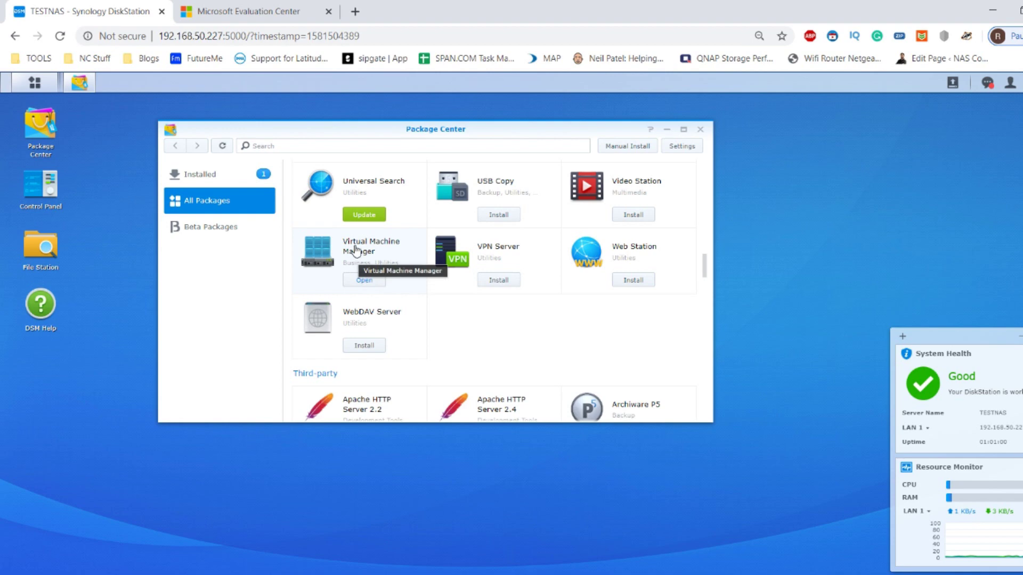
{"action": "left_click", "coordinate": [345, 251]}
{"action": "scroll", "coordinate": [463, 310], "scroll_direction": "down", "scroll_amount": 1}
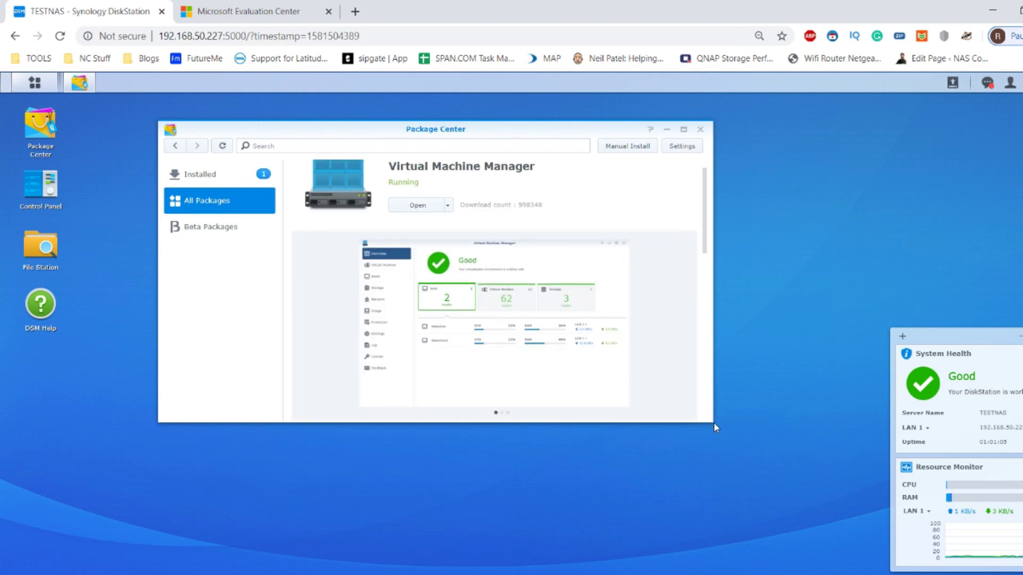
Widen and heighten the Package Center window to show more of the Virtual Machine Manager details.
{"action": "left_click_drag", "start_coordinate": [710, 422], "coordinate": [828, 422]}
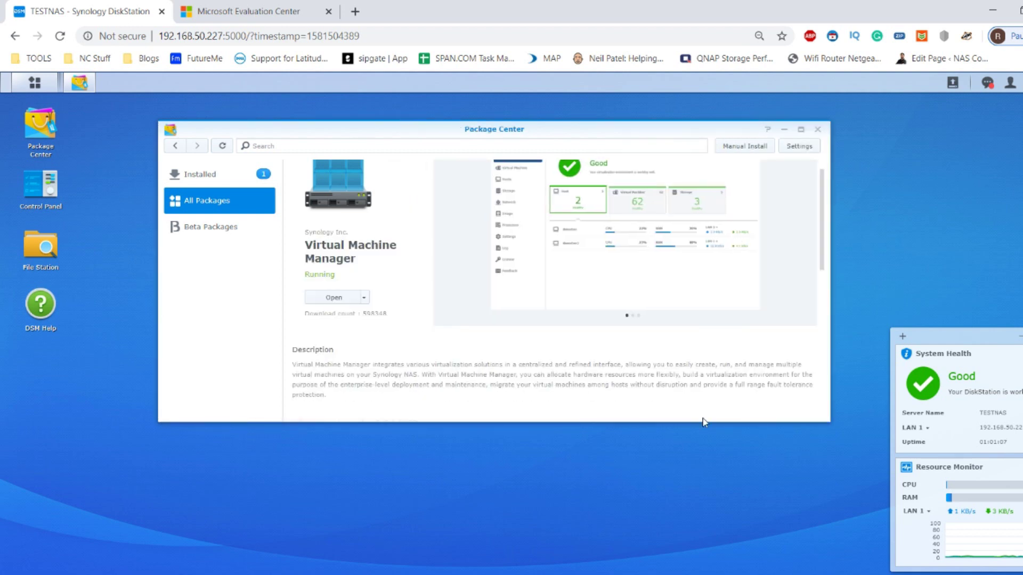
{"action": "left_click_drag", "start_coordinate": [695, 423], "coordinate": [693, 510]}
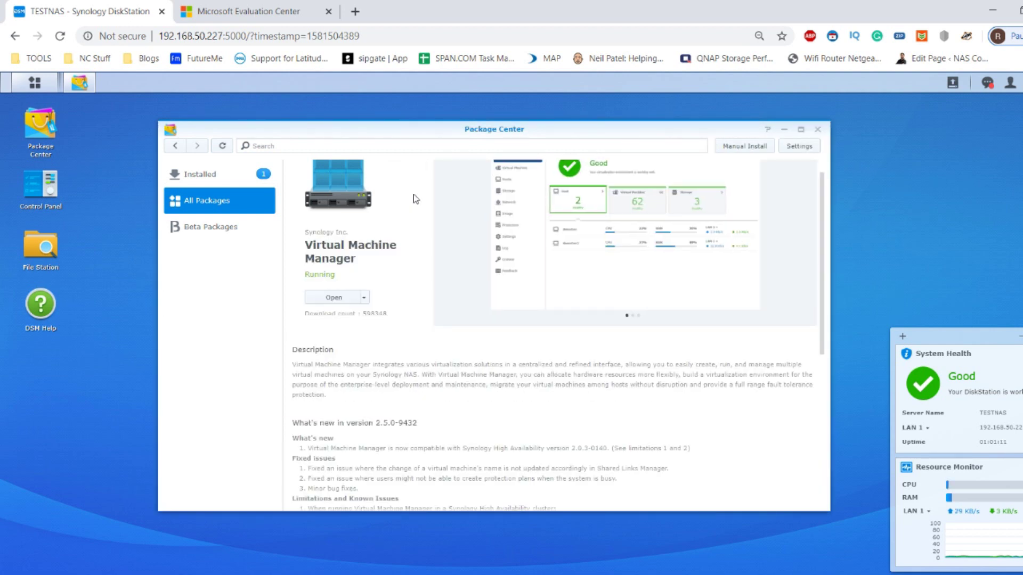
{"action": "scroll", "coordinate": [409, 182], "scroll_direction": "up", "scroll_amount": 1}
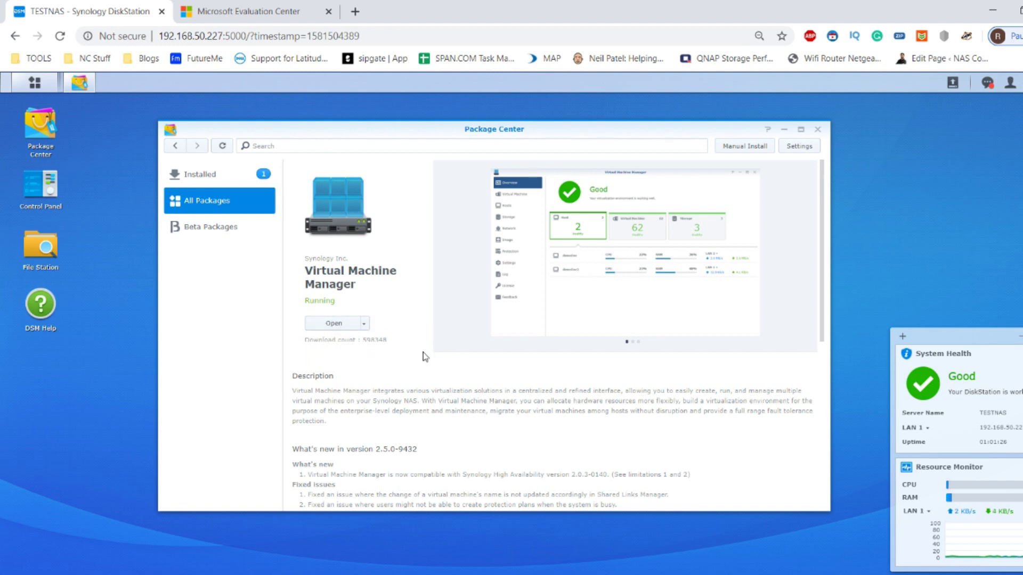
Launch Virtual Machine Manager from its package page and display the DSM main menu.
{"action": "left_click", "coordinate": [336, 328]}
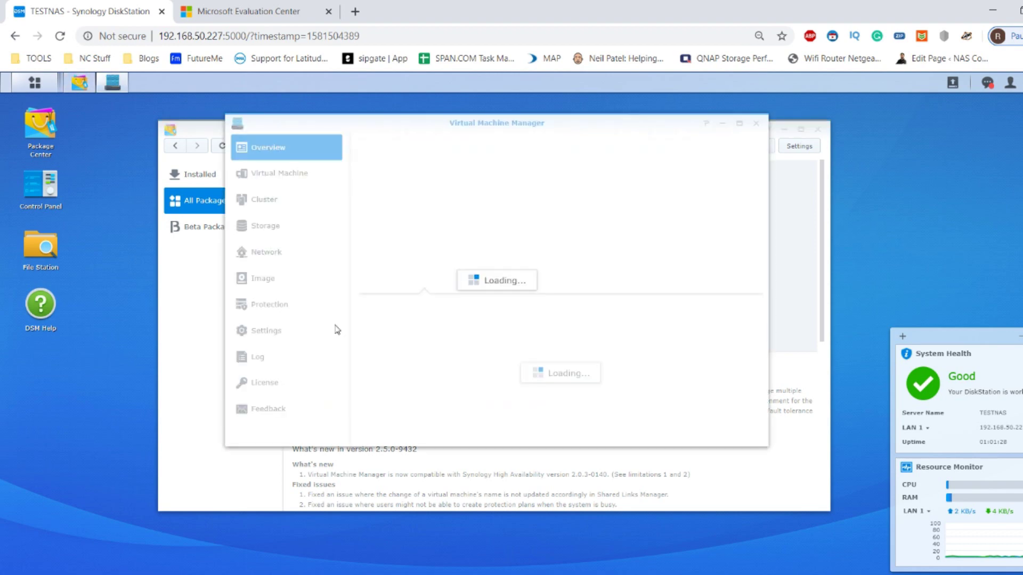
{"action": "left_click", "coordinate": [34, 82]}
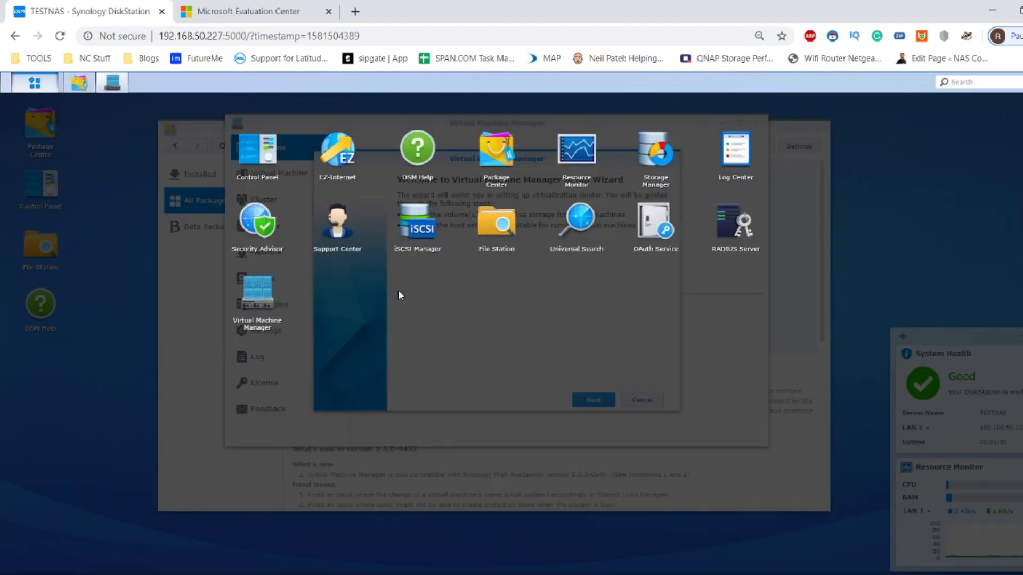
Dismiss the main menu and advance the Virtual Machine Manager setup wizard to volume selection, agreeing to enable the disabled network settings.
{"action": "left_click", "coordinate": [472, 303]}
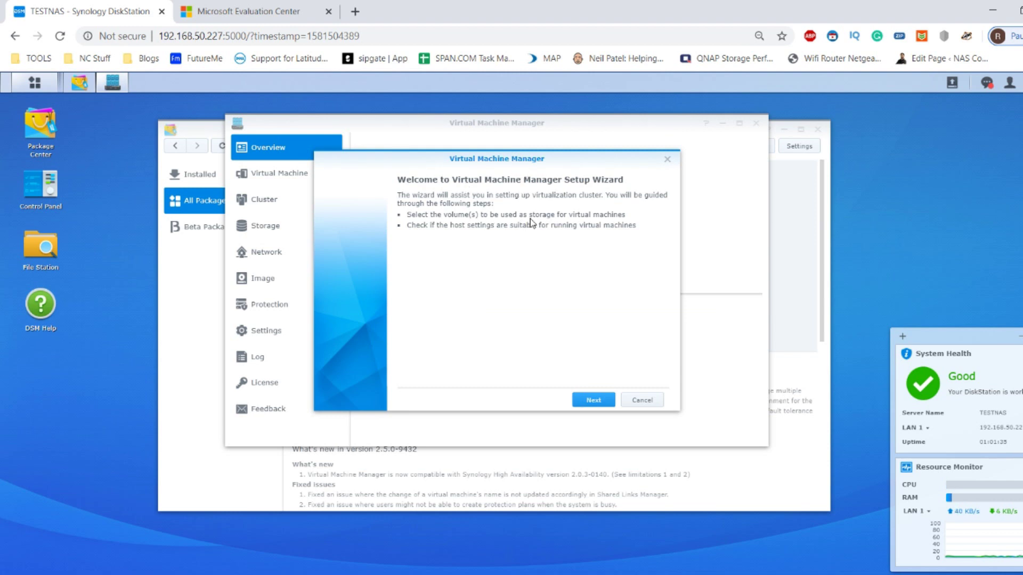
{"action": "left_click", "coordinate": [577, 401]}
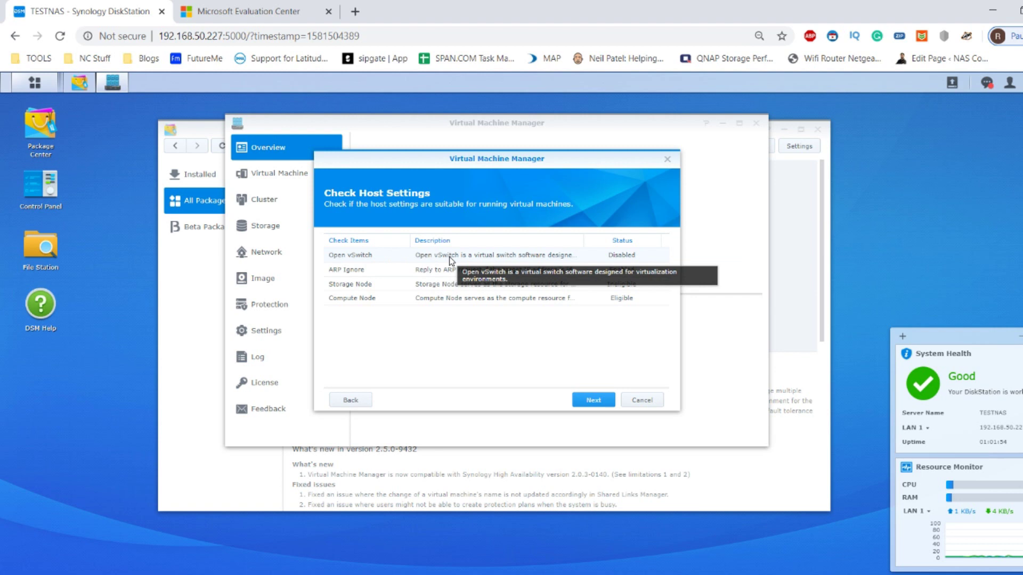
{"action": "left_click", "coordinate": [590, 399]}
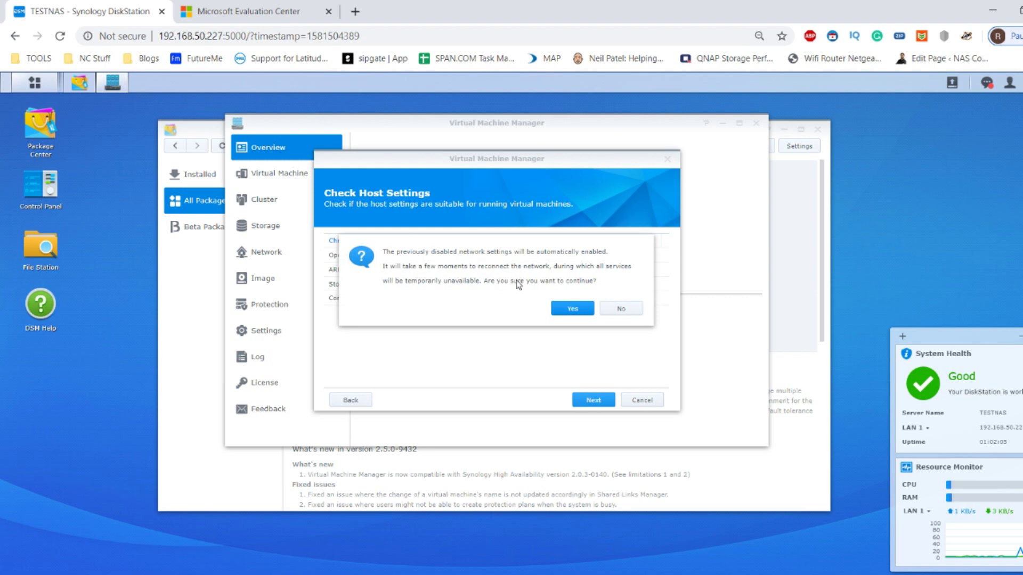
{"action": "left_click", "coordinate": [570, 308]}
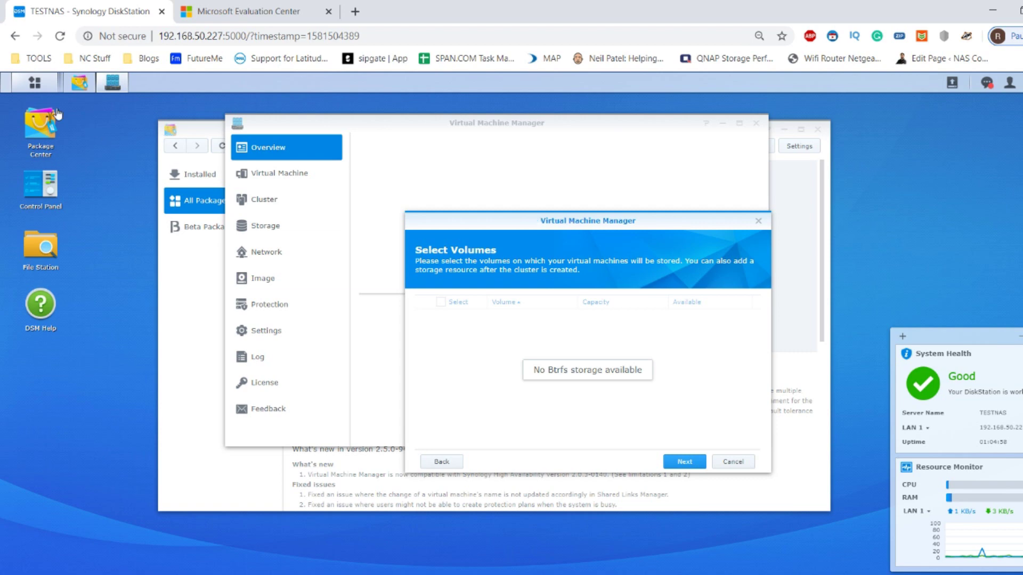
Open Storage Manager and examine the details, available actions and health information of Drive 4, then close the health window.
{"action": "left_click", "coordinate": [35, 83]}
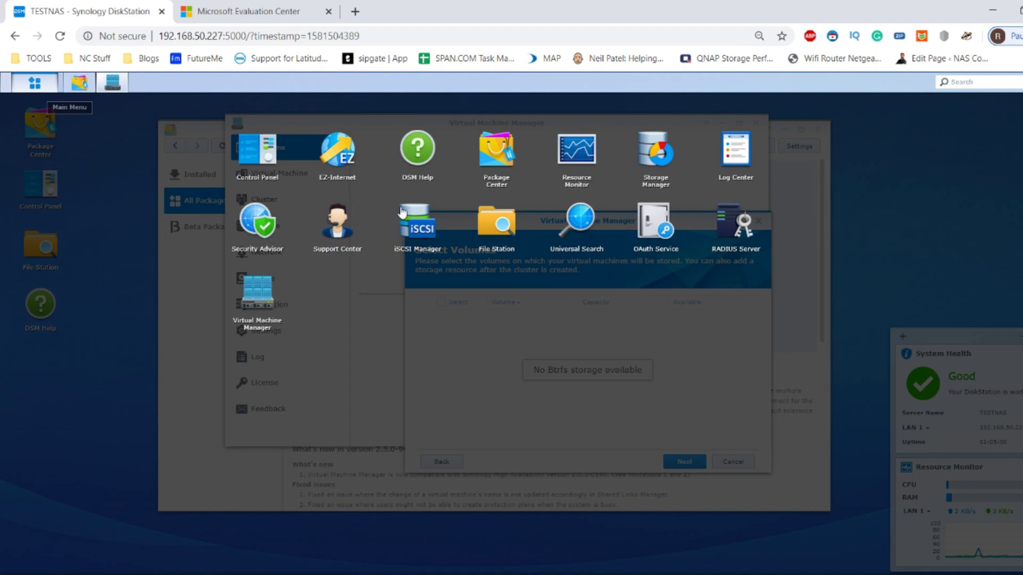
{"action": "left_click", "coordinate": [654, 166]}
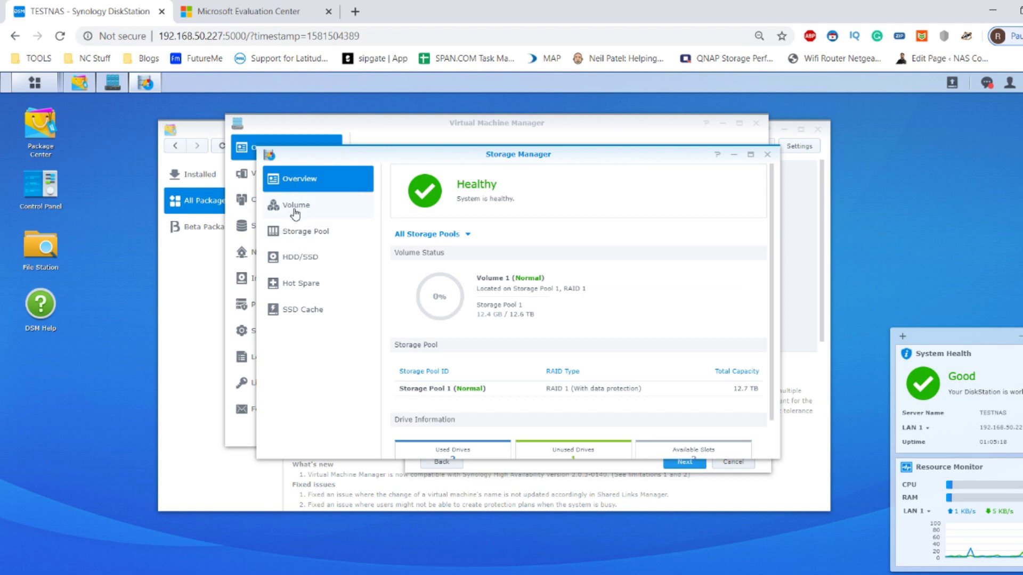
{"action": "left_click", "coordinate": [298, 260]}
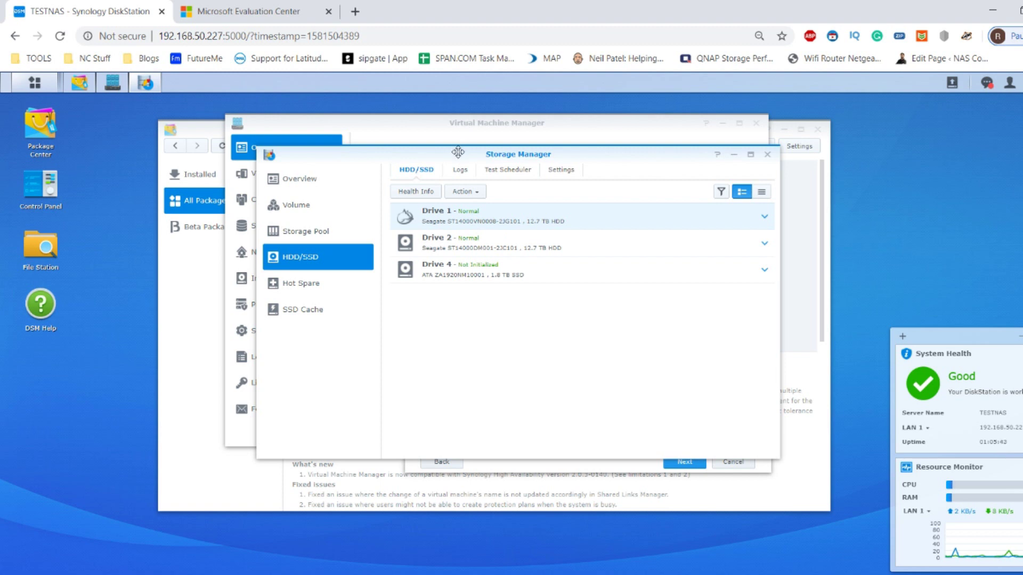
{"action": "left_click", "coordinate": [441, 272]}
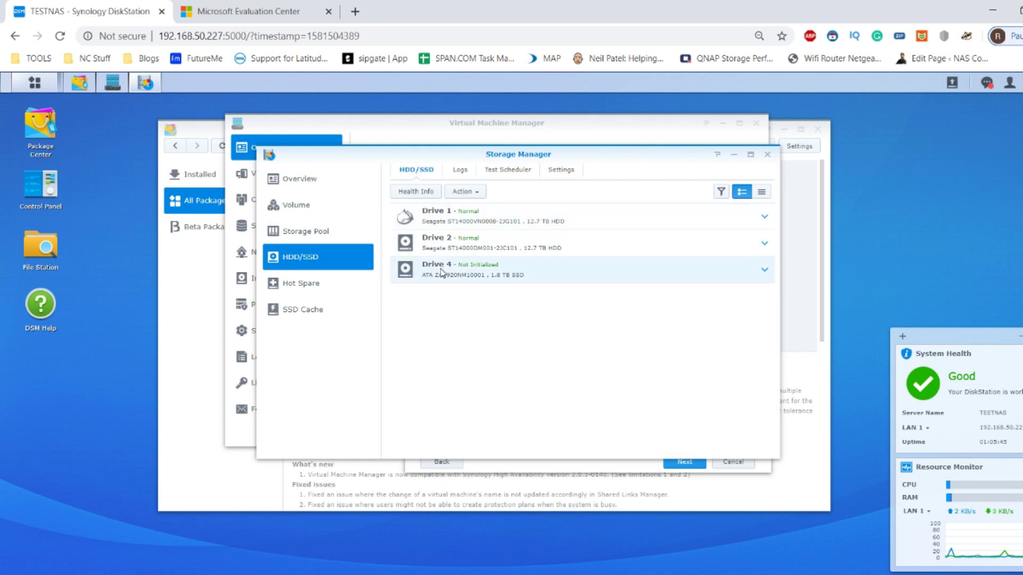
{"action": "left_click", "coordinate": [764, 270]}
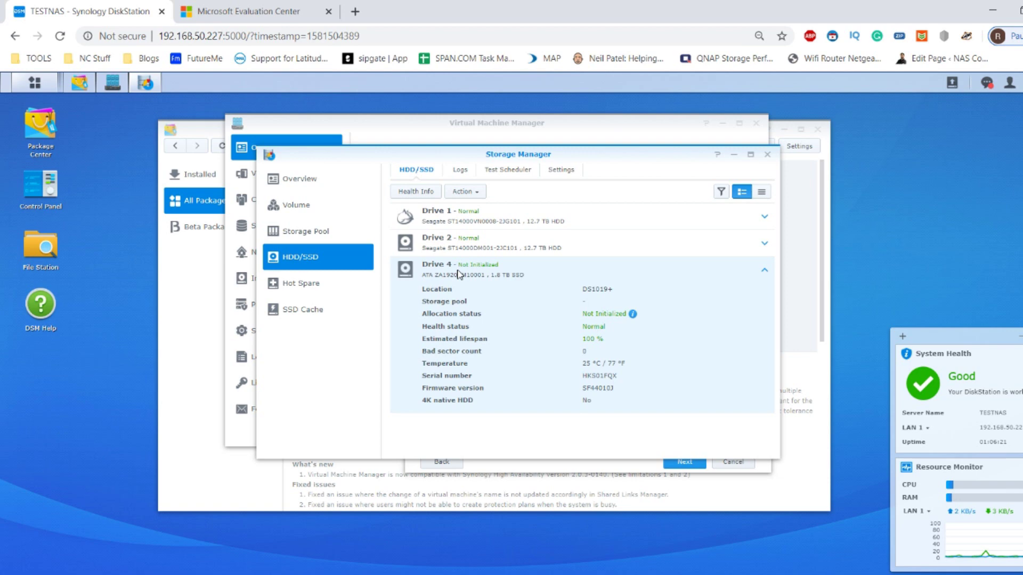
{"action": "left_click", "coordinate": [461, 192]}
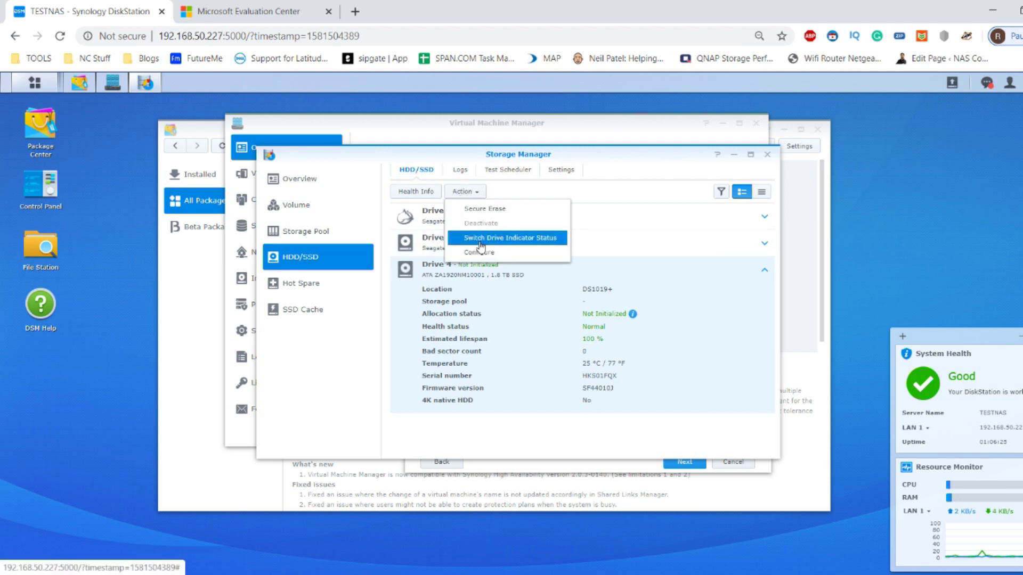
{"action": "left_click", "coordinate": [417, 191]}
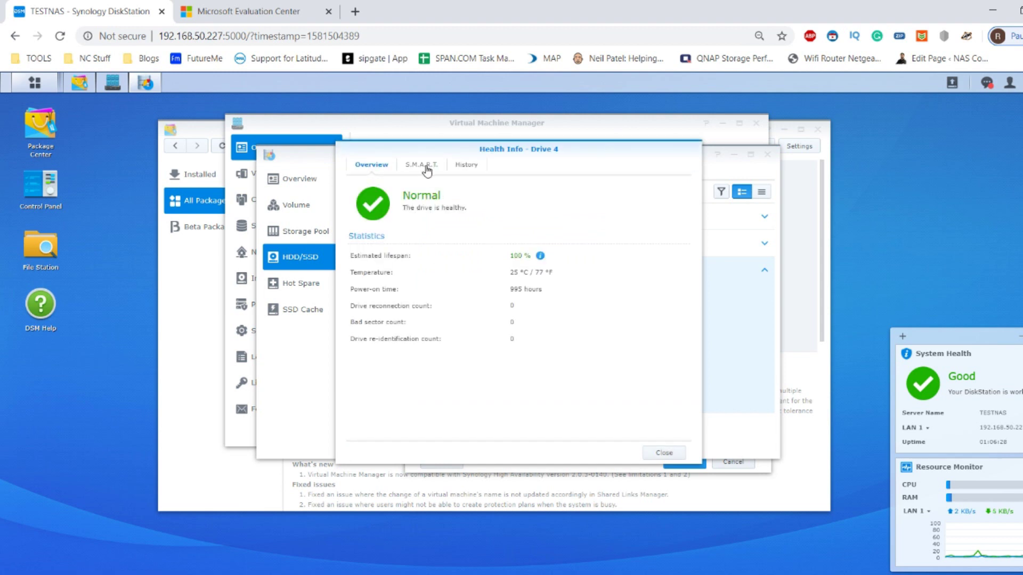
{"action": "left_click", "coordinate": [664, 452]}
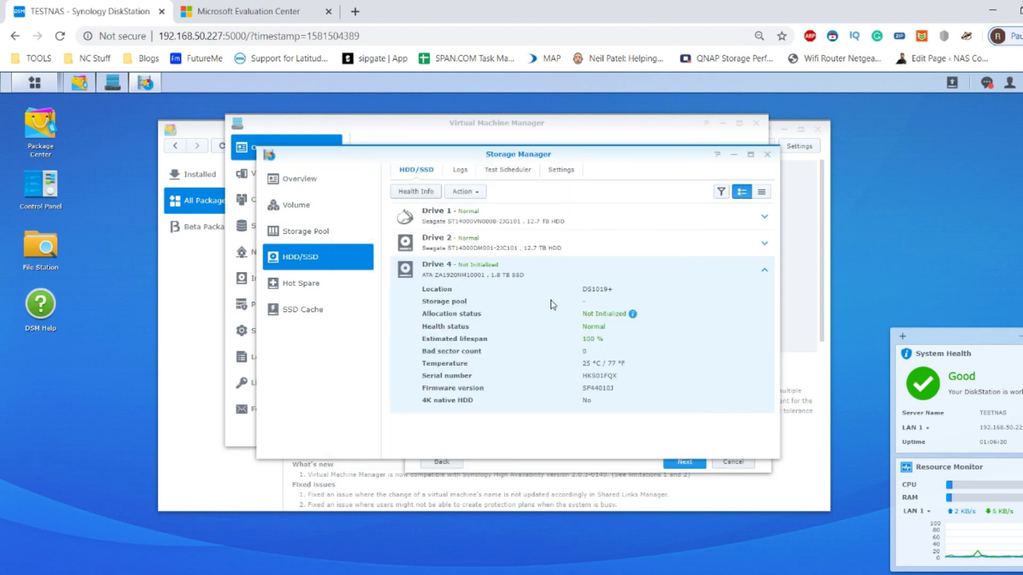
Start a new storage pool of the Higher flexibility type with SHR as its description and RAID type.
{"action": "left_click", "coordinate": [292, 230]}
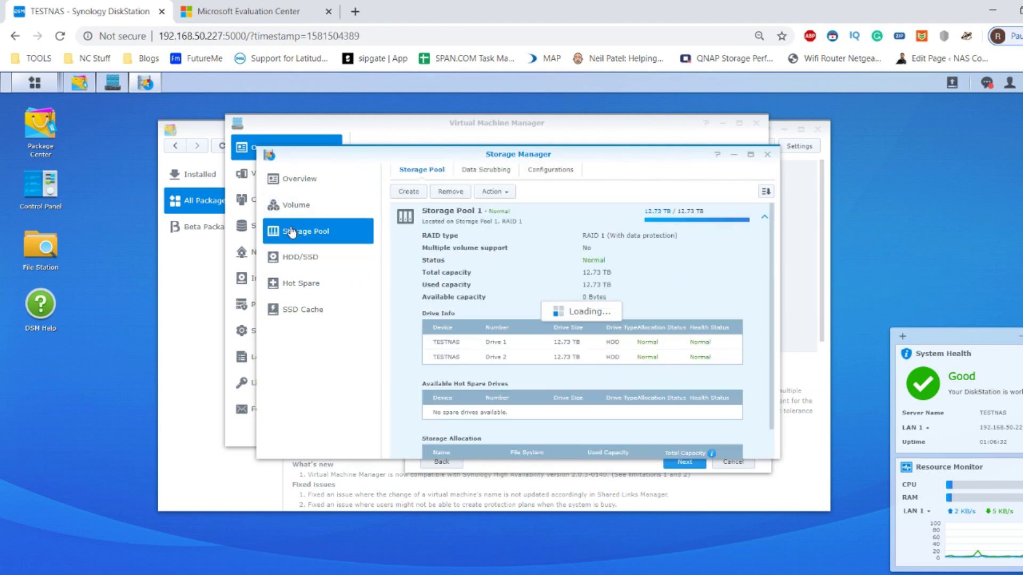
{"action": "left_click", "coordinate": [414, 193]}
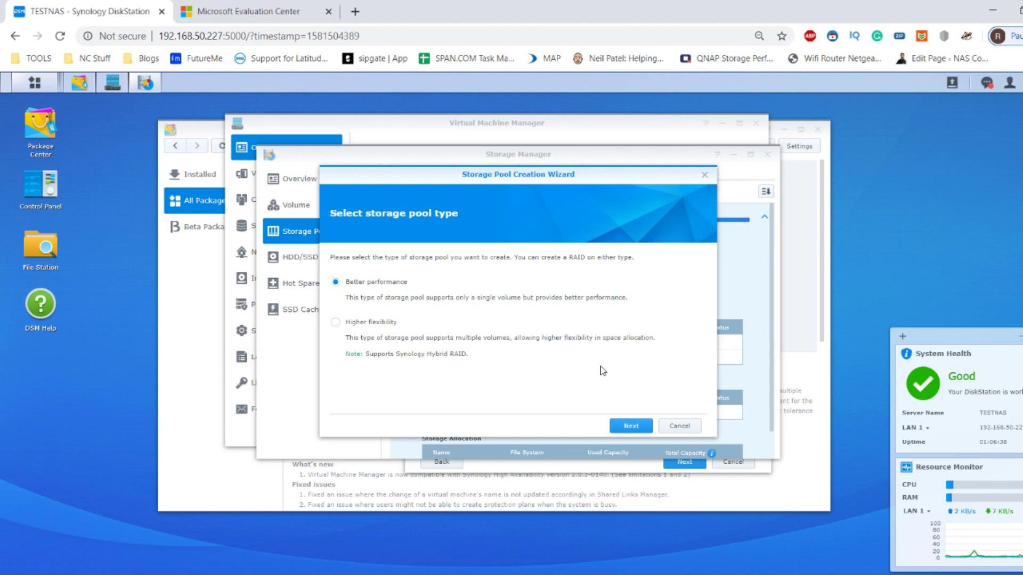
{"action": "left_click", "coordinate": [379, 323]}
{"action": "left_click", "coordinate": [630, 425]}
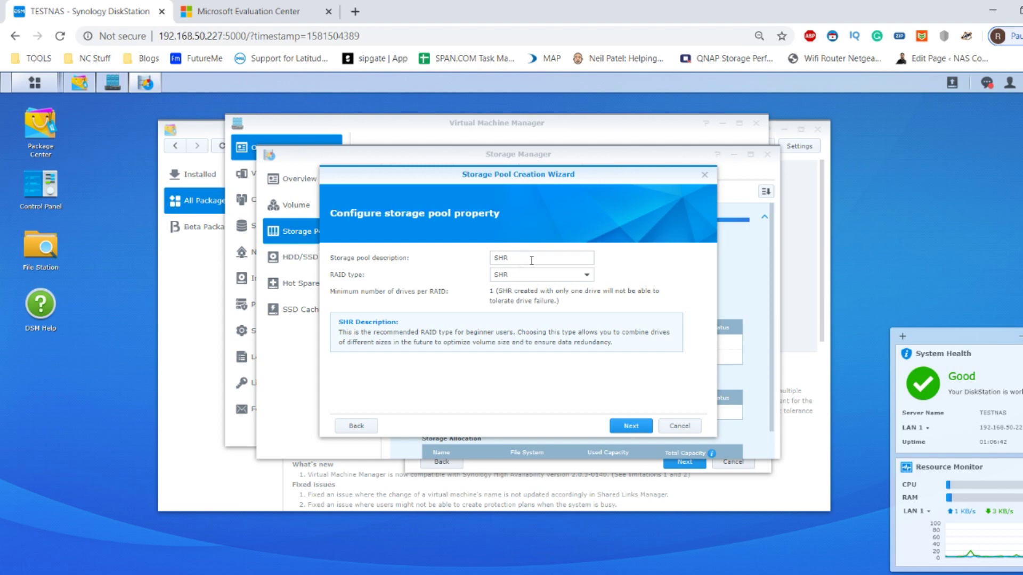
{"action": "left_click", "coordinate": [622, 425]}
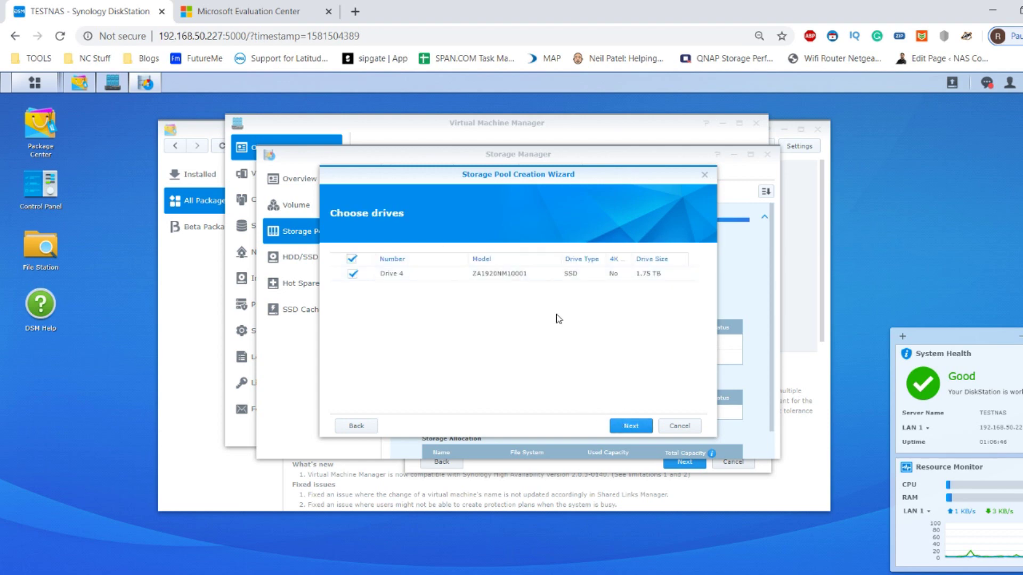
Create the storage pool on Drive 4, accepting the data erasure and skipping the drive check.
{"action": "left_click", "coordinate": [629, 425]}
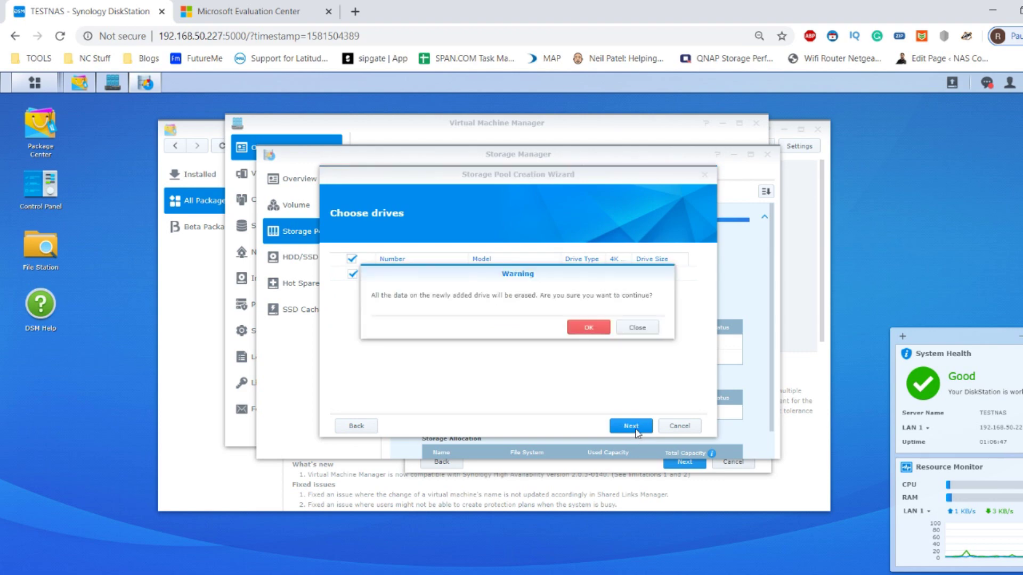
{"action": "left_click", "coordinate": [589, 327]}
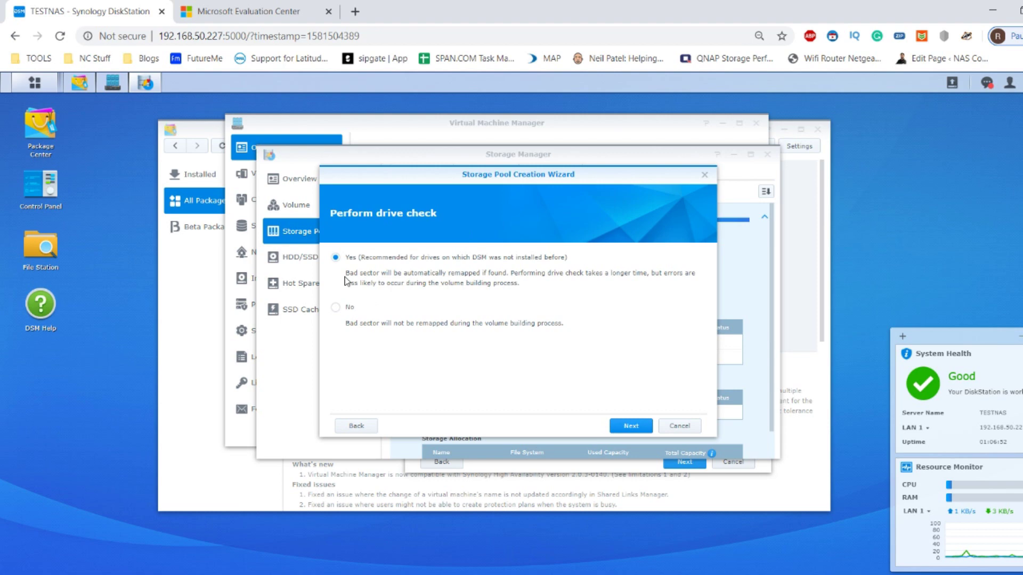
{"action": "left_click", "coordinate": [335, 308]}
{"action": "left_click", "coordinate": [635, 427]}
{"action": "left_click", "coordinate": [640, 427]}
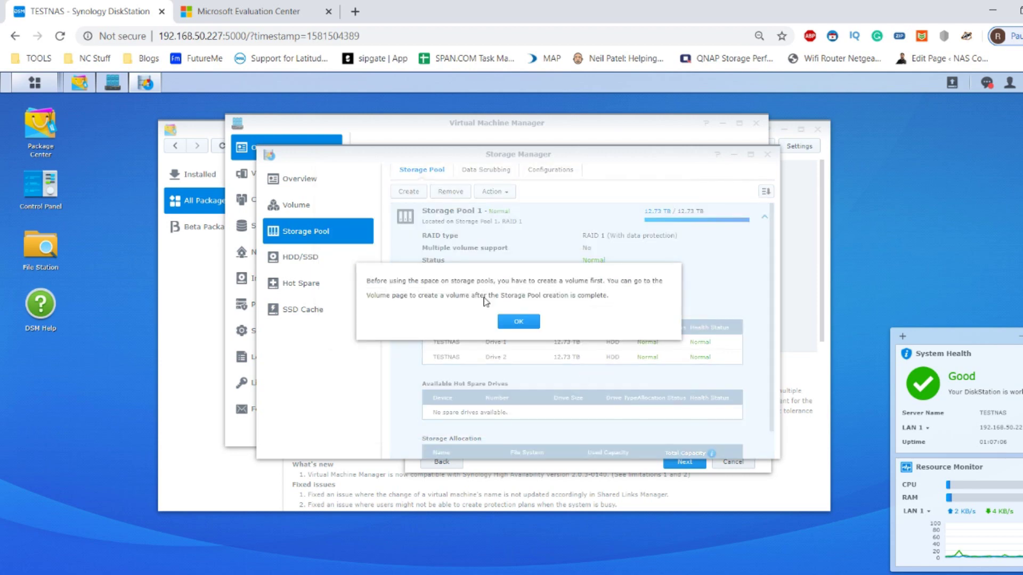
{"action": "left_click", "coordinate": [518, 319]}
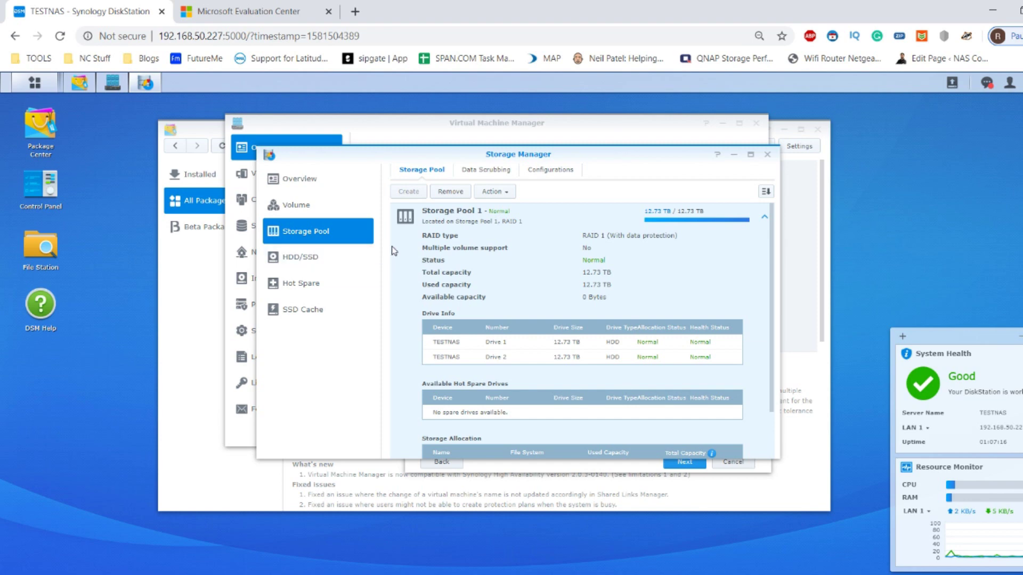
Start a new volume in Custom mode on the existing Storage Pool 2 (SHR).
{"action": "left_click", "coordinate": [301, 205]}
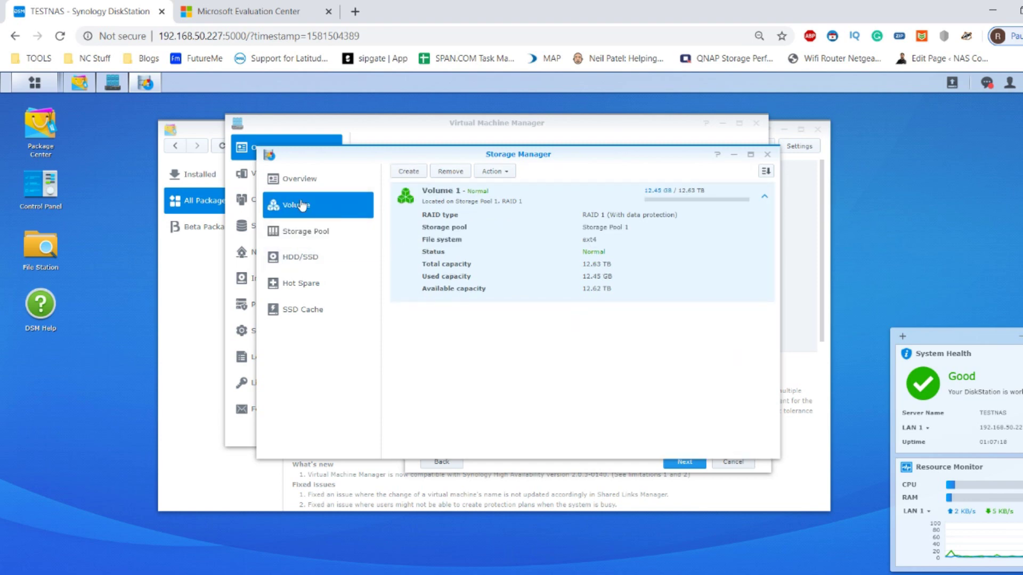
{"action": "left_click", "coordinate": [407, 172]}
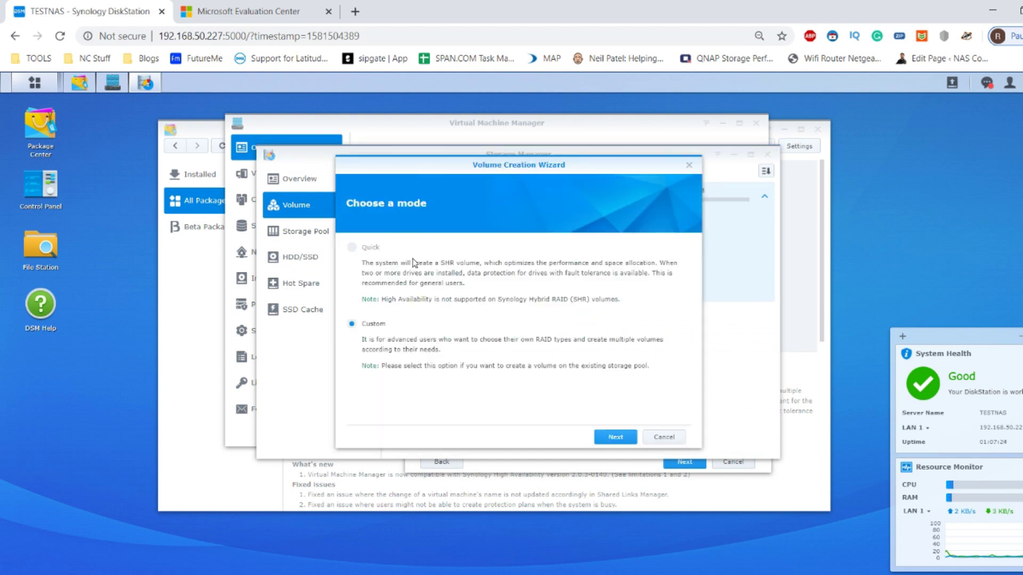
{"action": "left_click", "coordinate": [603, 436]}
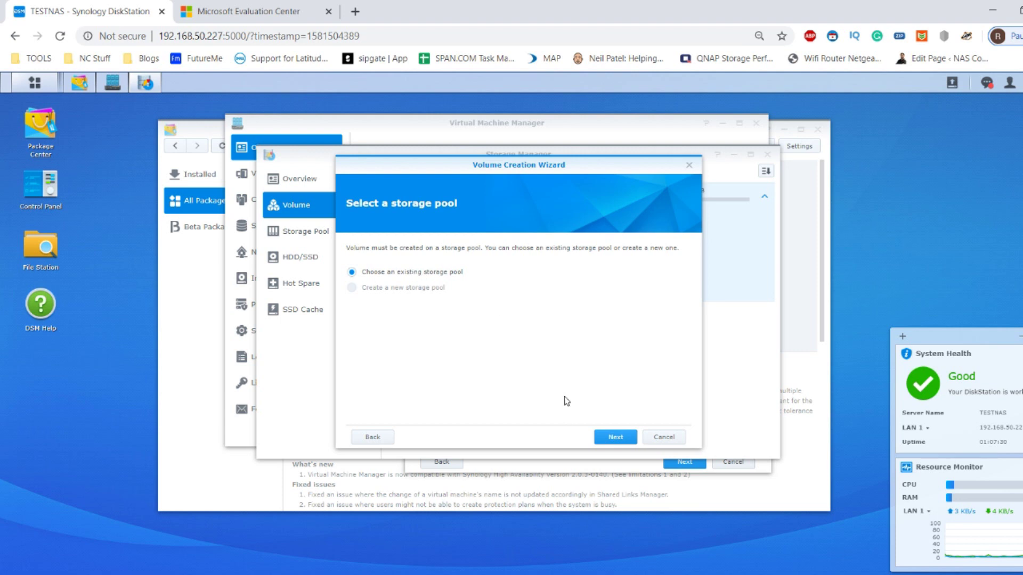
{"action": "left_click", "coordinate": [605, 436]}
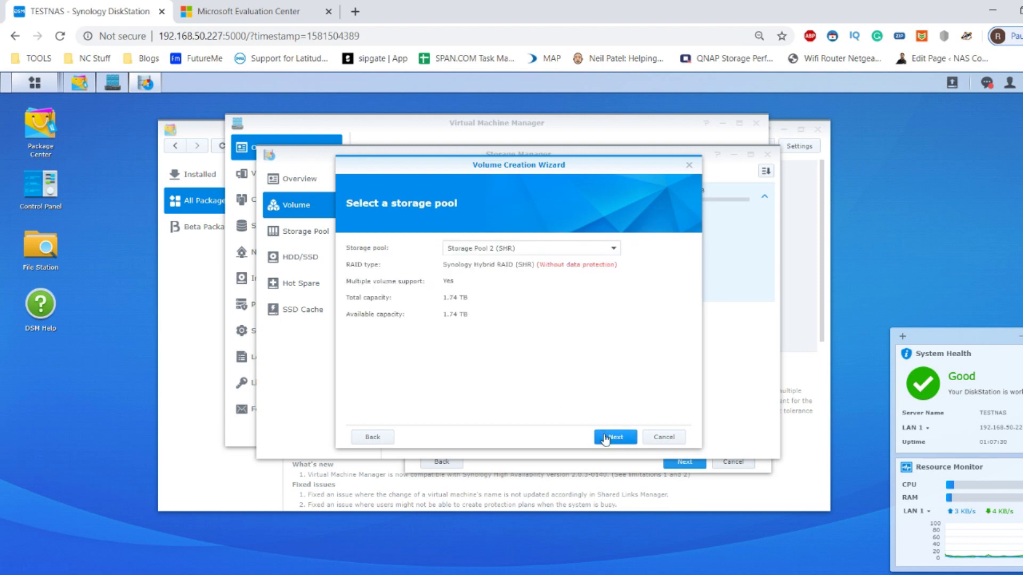
{"action": "left_click", "coordinate": [482, 249]}
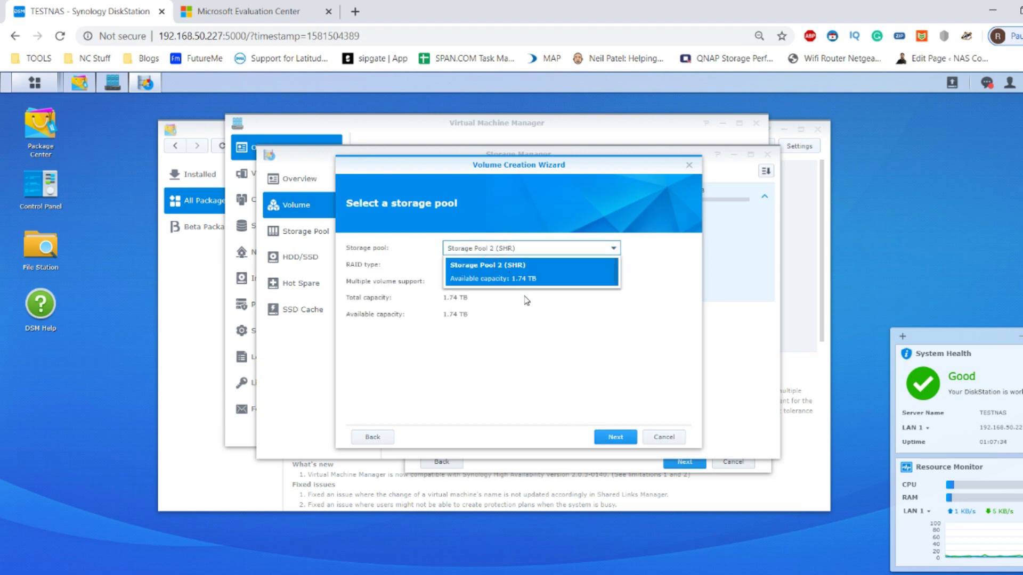
{"action": "left_click", "coordinate": [516, 275]}
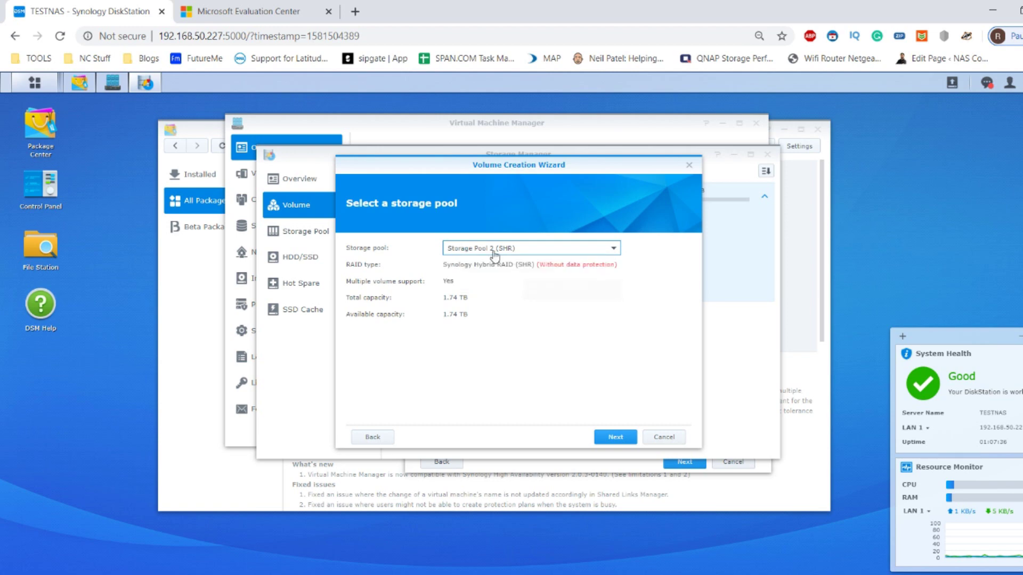
{"action": "left_click", "coordinate": [615, 436]}
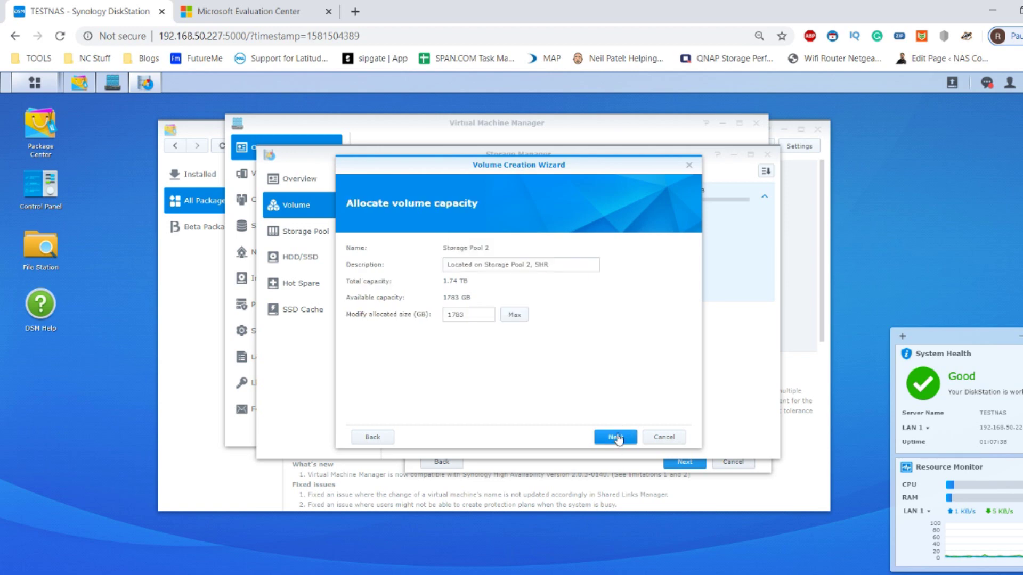
Allocate 1783 GB to the volume, create it with the Btrfs file system, and expand the details of Volume 2.
{"action": "left_click", "coordinate": [482, 315]}
{"action": "left_click", "coordinate": [615, 437]}
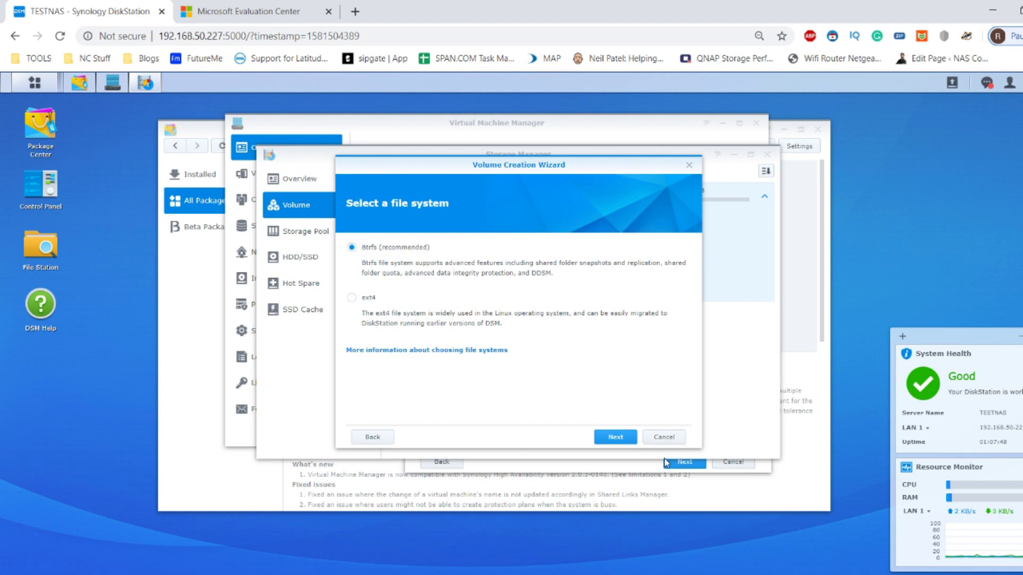
{"action": "left_click", "coordinate": [615, 437]}
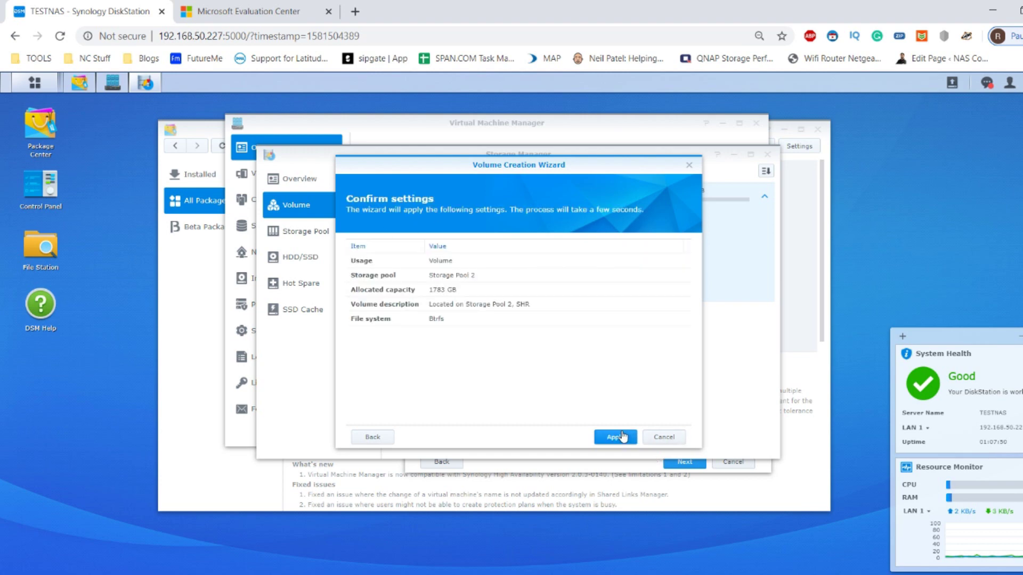
{"action": "left_click", "coordinate": [621, 437]}
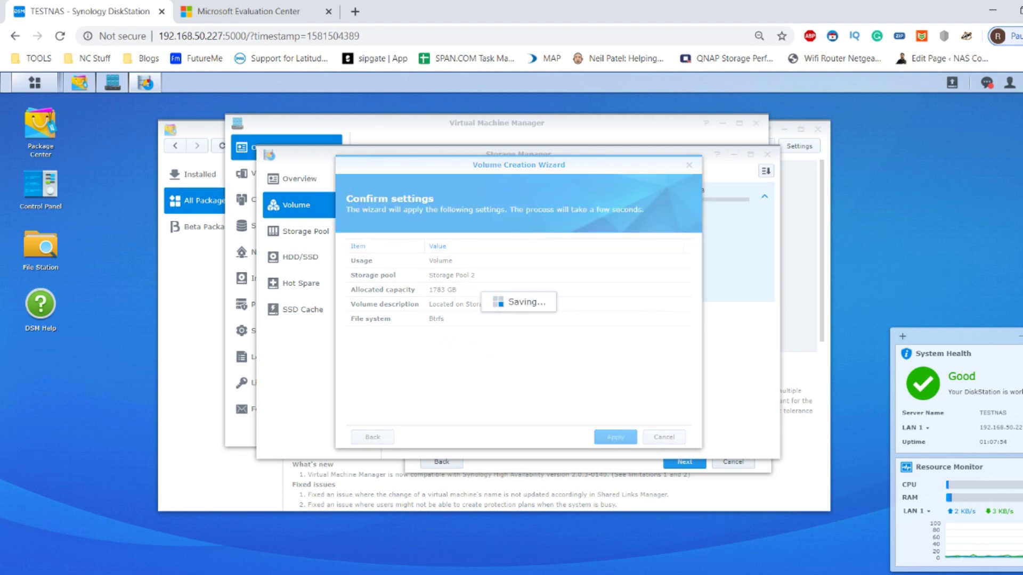
{"action": "left_click", "coordinate": [529, 322]}
{"action": "left_click", "coordinate": [763, 316]}
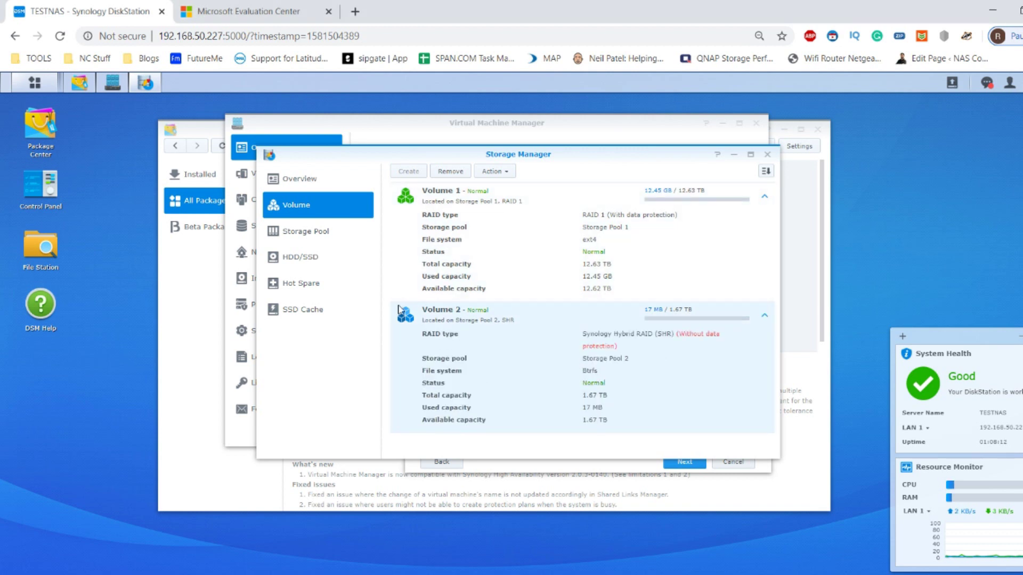
Close Storage Manager and repeat the setup wizard's host settings check to refresh the list of volumes available for virtual machines.
{"action": "left_click", "coordinate": [767, 155]}
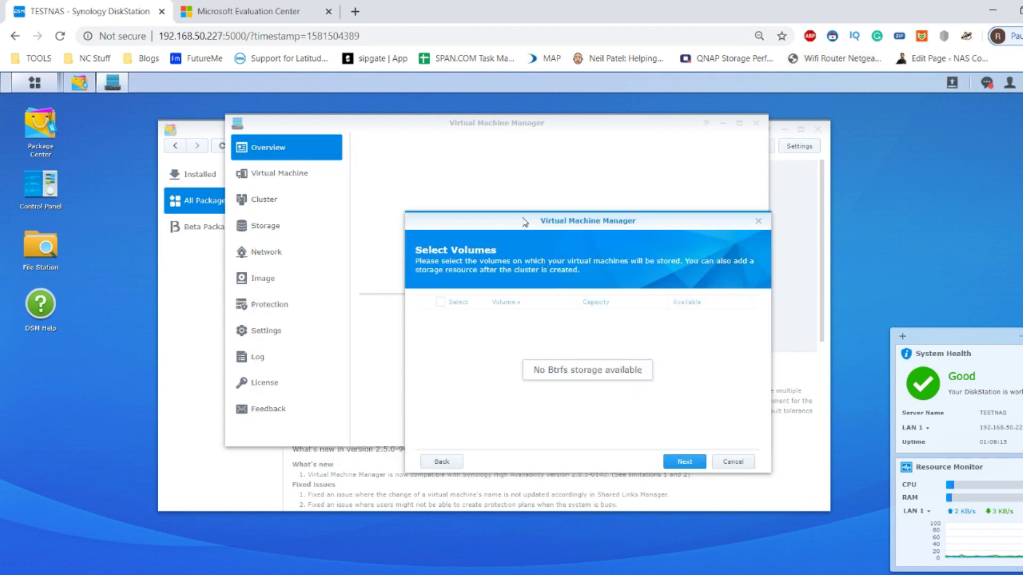
{"action": "left_click", "coordinate": [445, 463]}
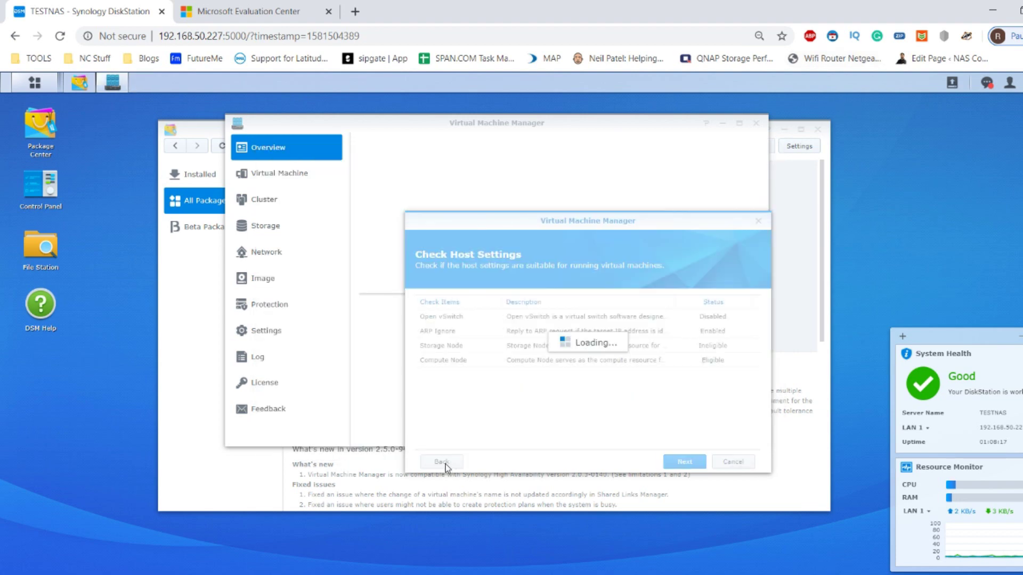
{"action": "left_click", "coordinate": [691, 463]}
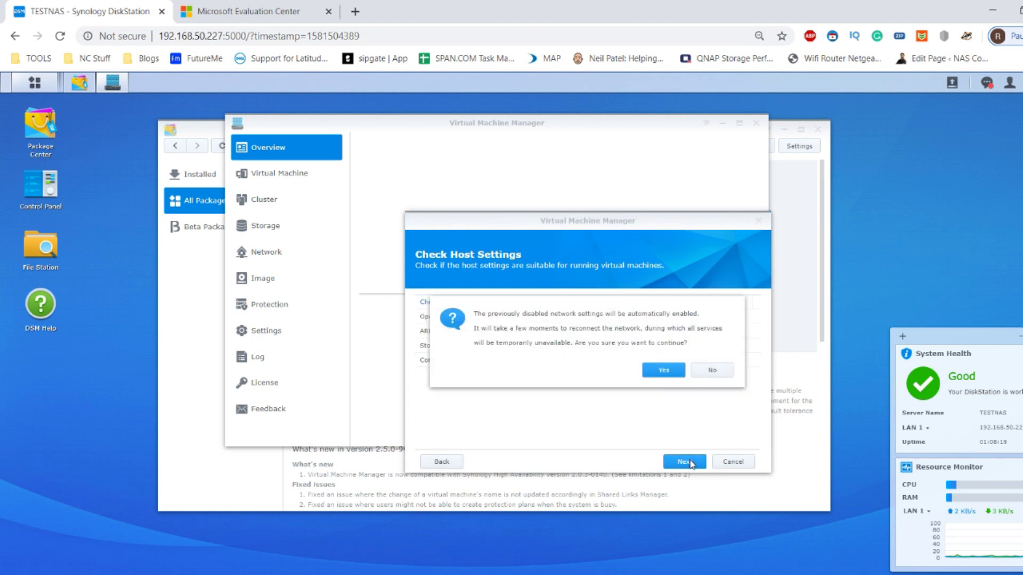
{"action": "left_click", "coordinate": [664, 372]}
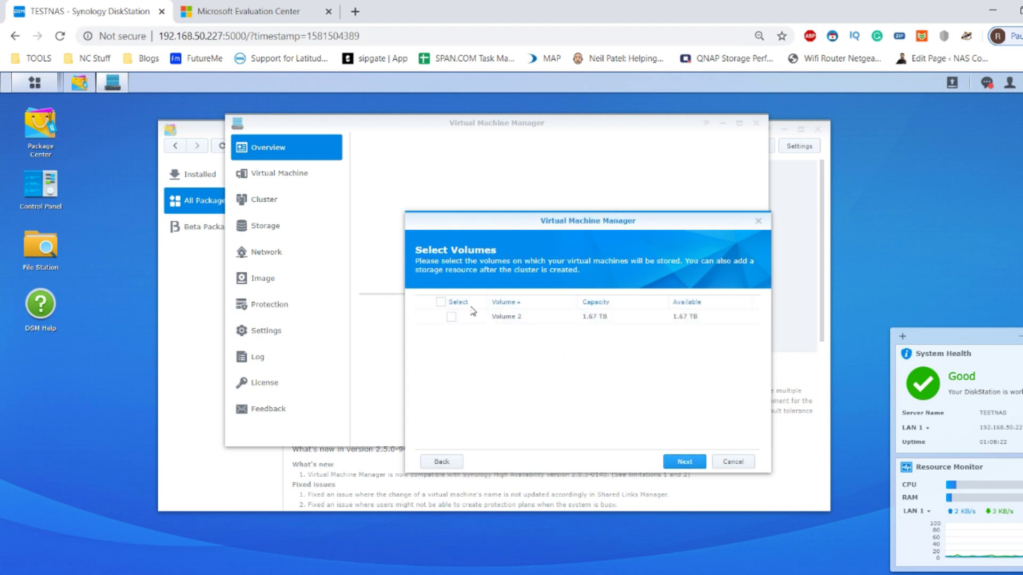
Select Volume 2 as the storage for virtual machines and finish creating the virtualization cluster.
{"action": "left_click_drag", "start_coordinate": [519, 222], "coordinate": [470, 162]}
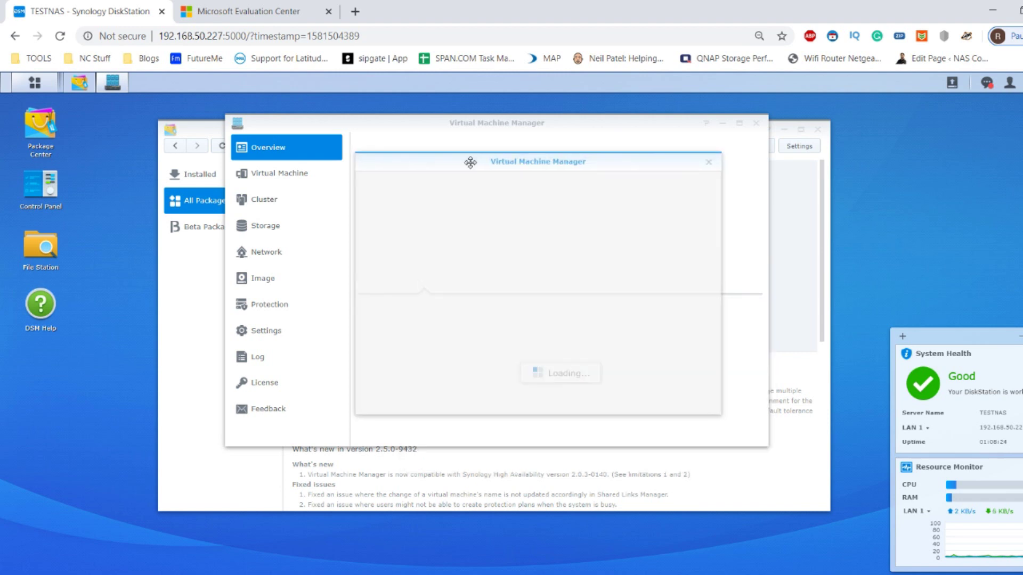
{"action": "left_click", "coordinate": [402, 258]}
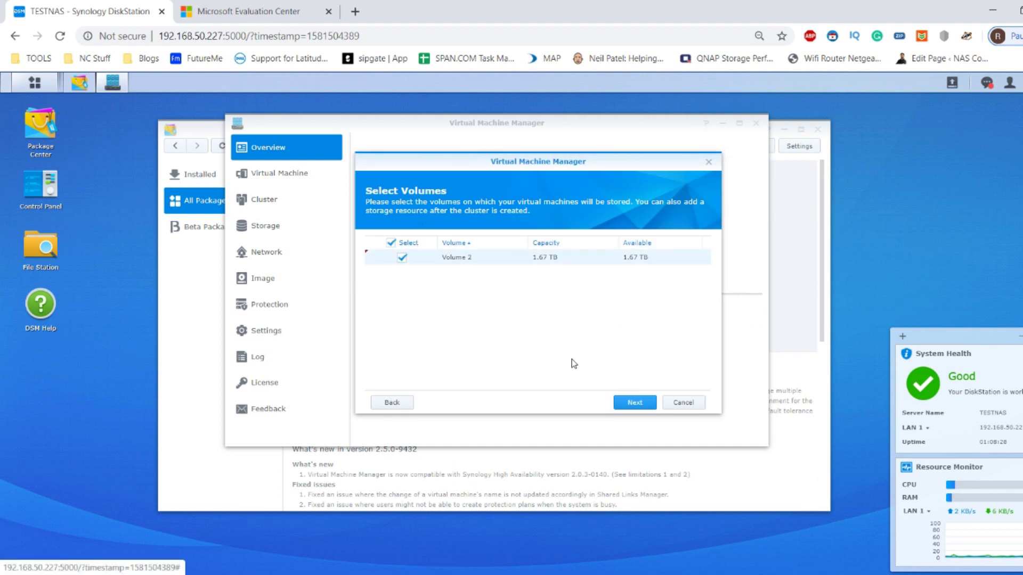
{"action": "left_click", "coordinate": [636, 403]}
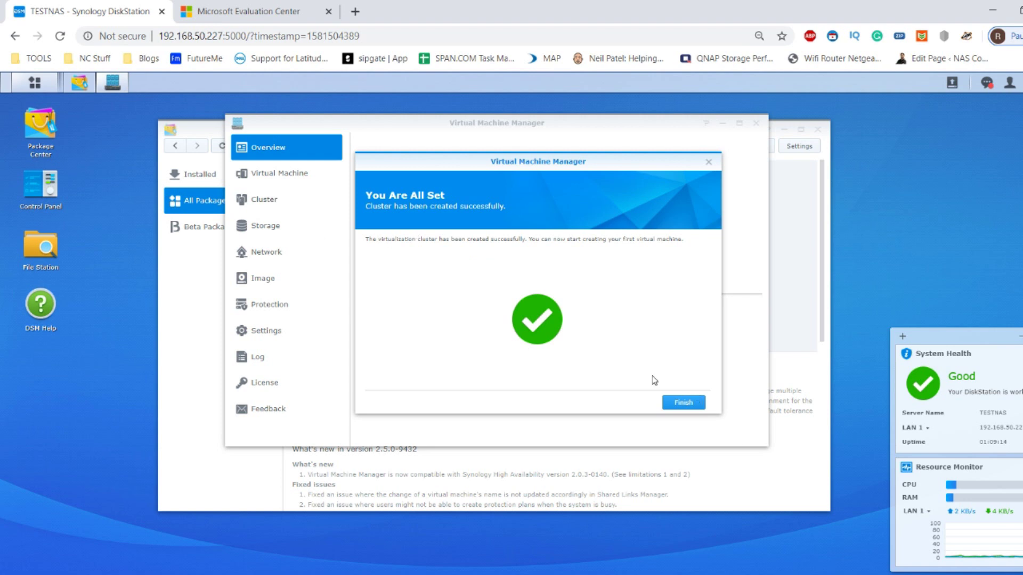
{"action": "left_click", "coordinate": [676, 402]}
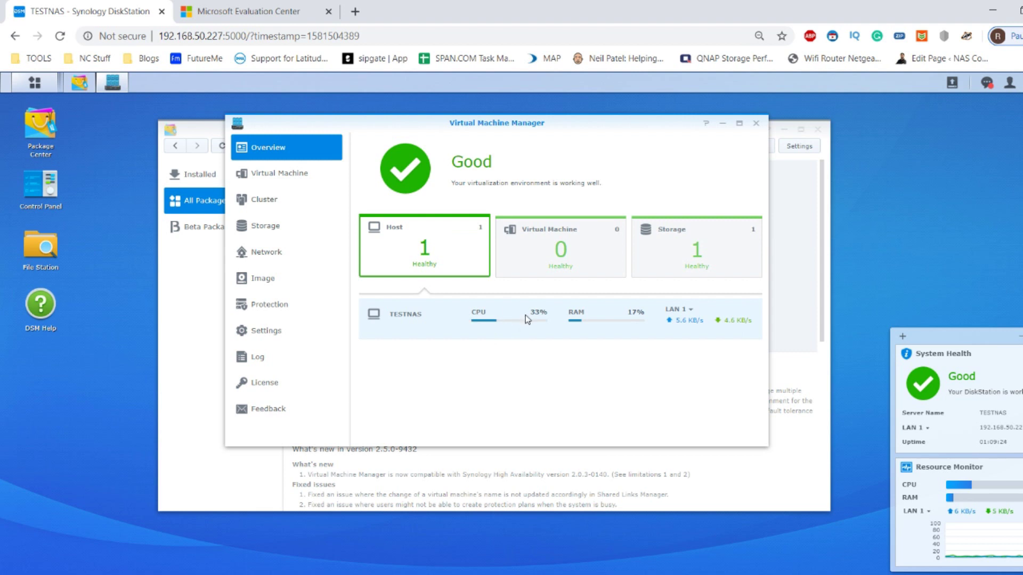
Start creating a Microsoft Windows virtual machine stored on the TESTNAS host's storage.
{"action": "left_click", "coordinate": [276, 178]}
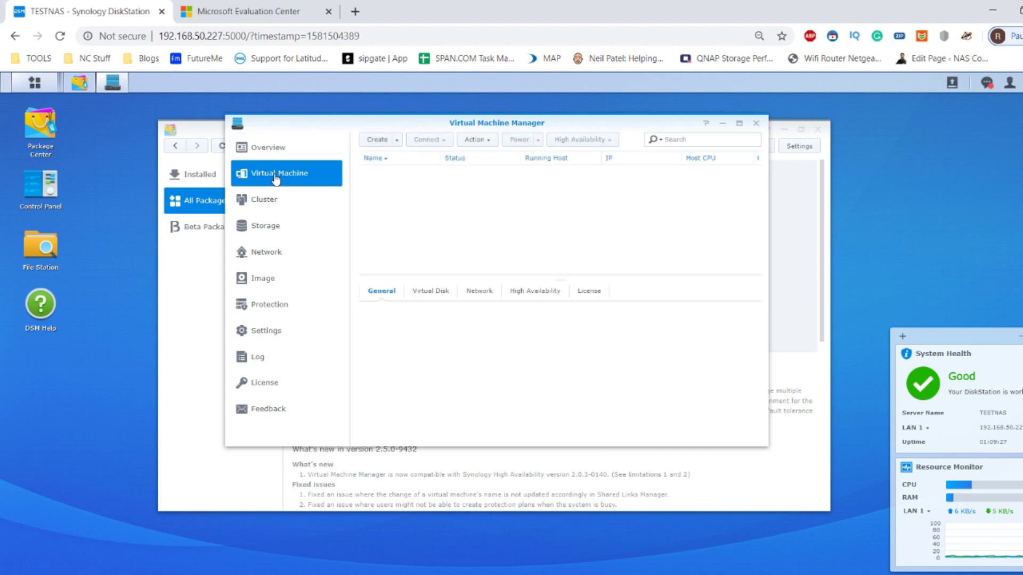
{"action": "left_click", "coordinate": [381, 140]}
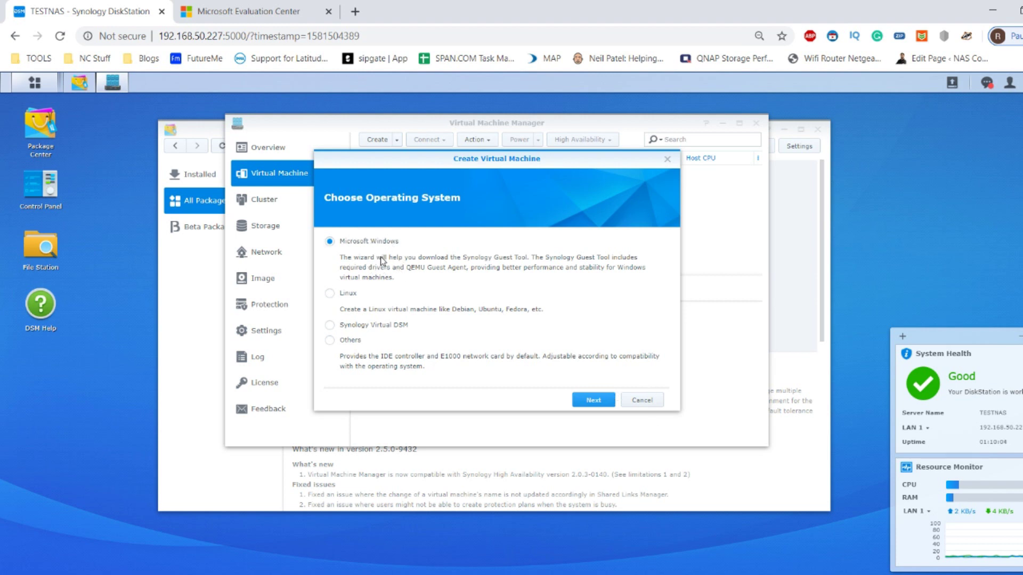
{"action": "left_click", "coordinate": [592, 401]}
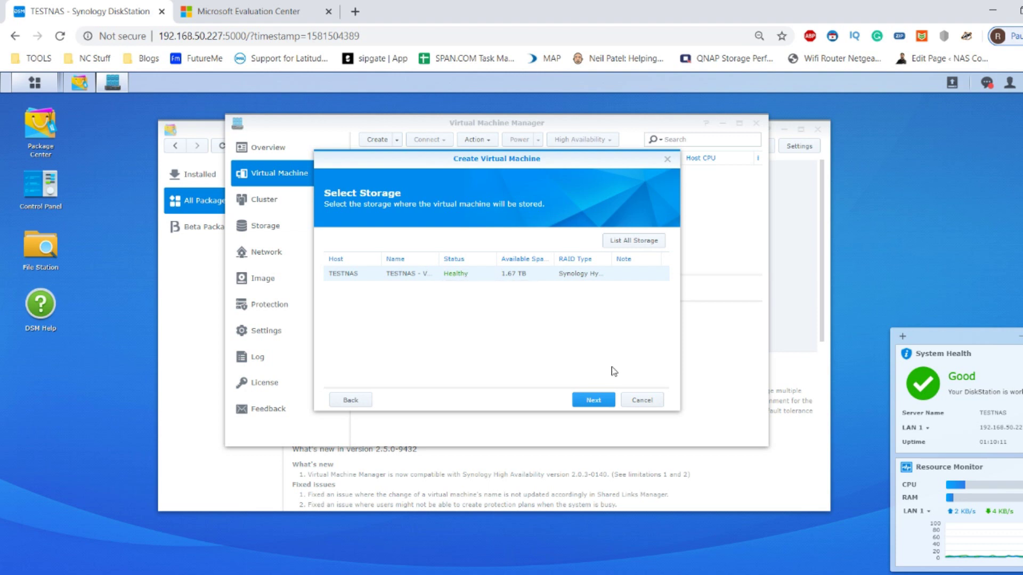
{"action": "left_click", "coordinate": [596, 401]}
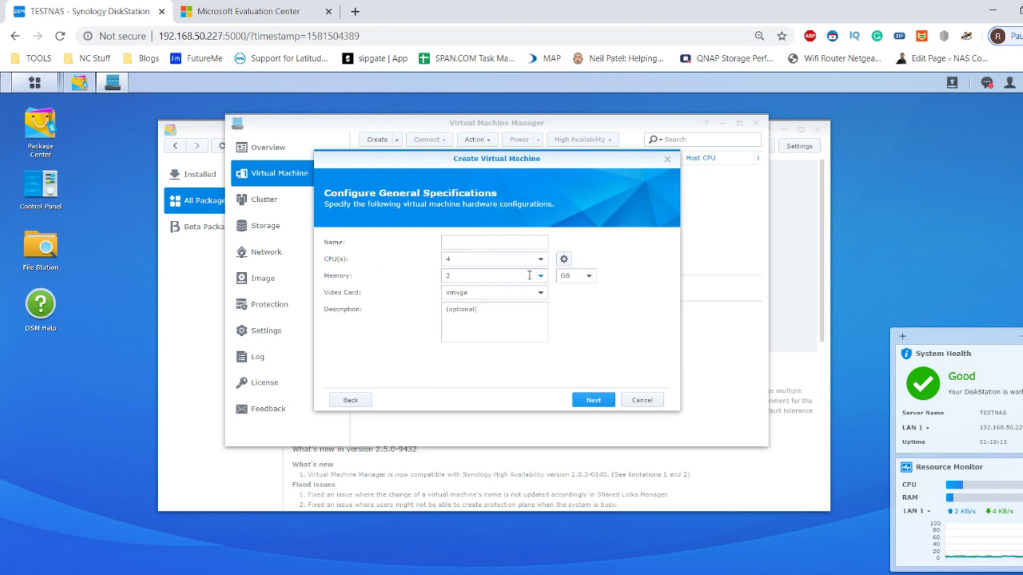
Name the virtual machine Windows Server 2016 and give it 2 CPUs, 2 GB of memory and the vmvga video card.
{"action": "left_click", "coordinate": [466, 243]}
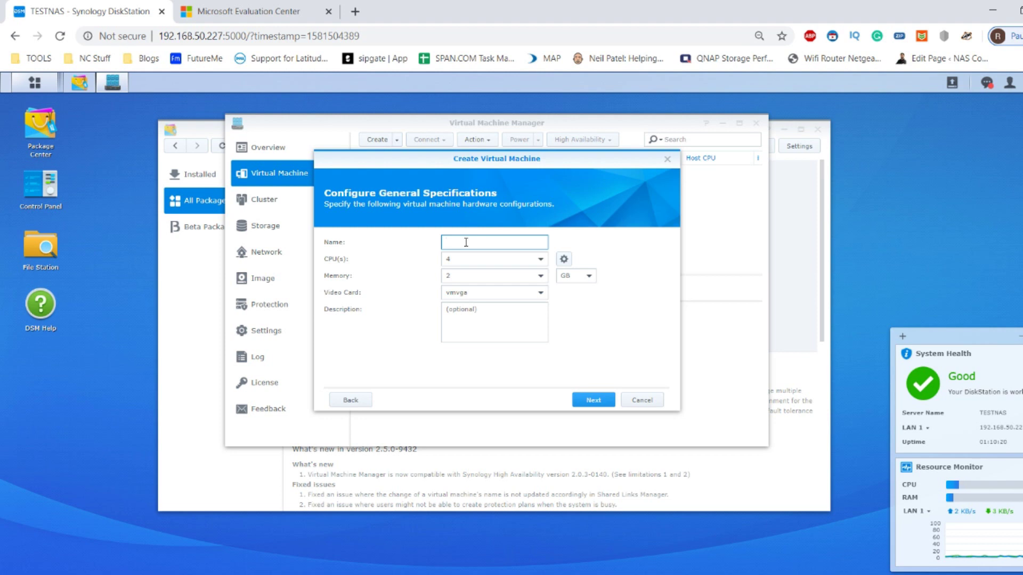
{"action": "type", "text": "Windows Server 2016"}
{"action": "left_click", "coordinate": [467, 260]}
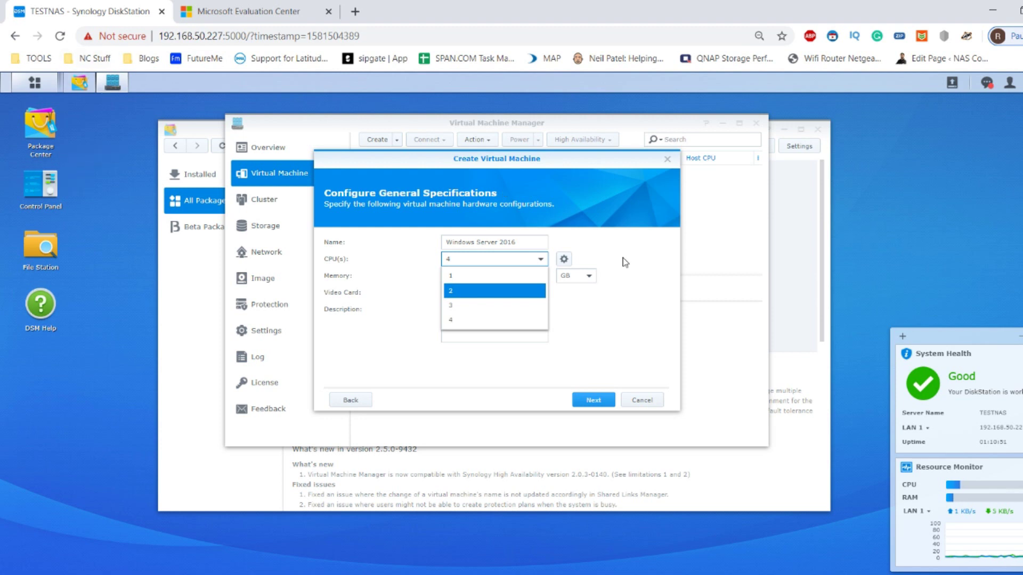
{"action": "left_click", "coordinate": [456, 291]}
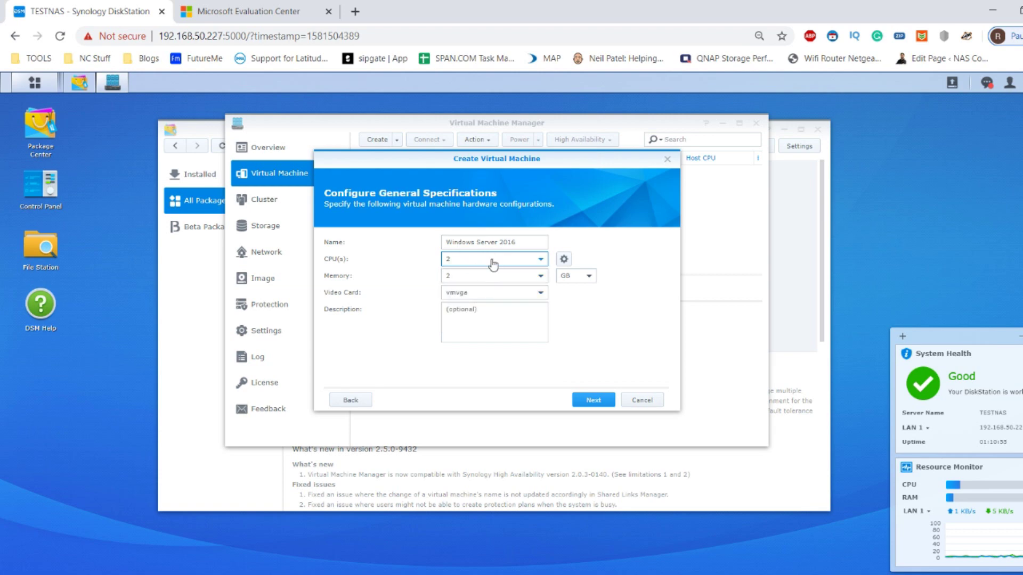
{"action": "left_click", "coordinate": [540, 277]}
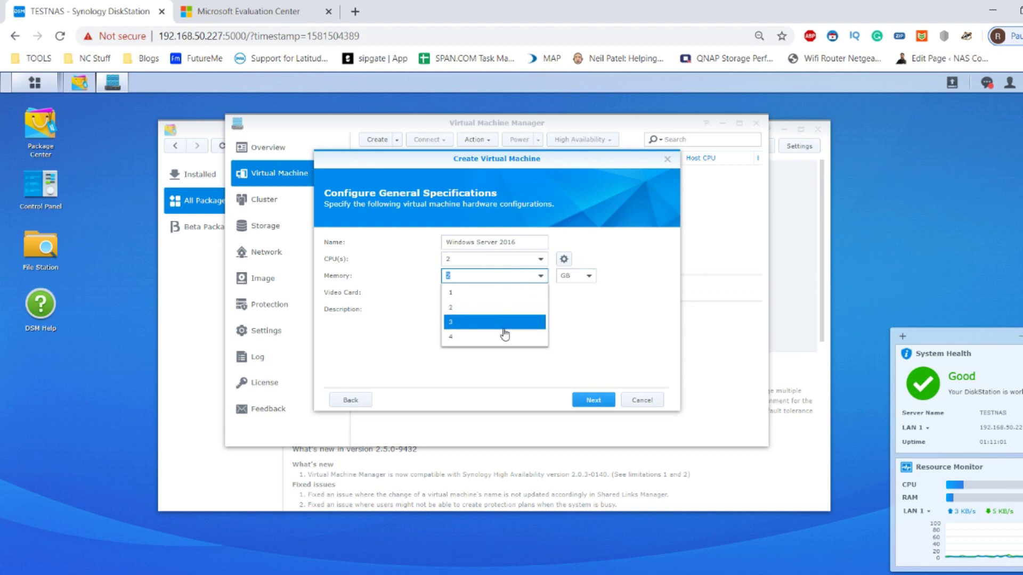
{"action": "left_click", "coordinate": [472, 308]}
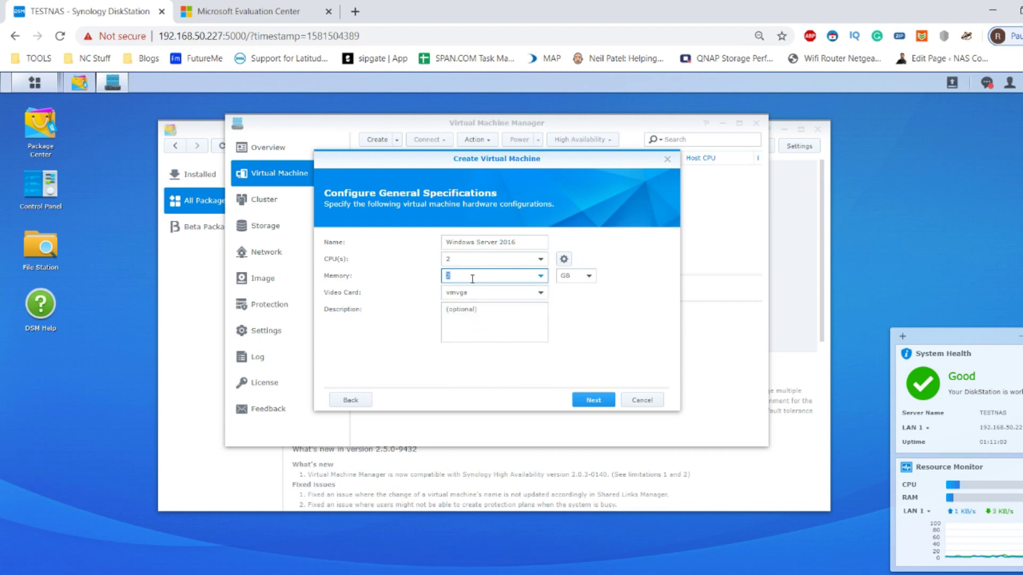
{"action": "left_click", "coordinate": [474, 279]}
{"action": "left_click", "coordinate": [471, 295]}
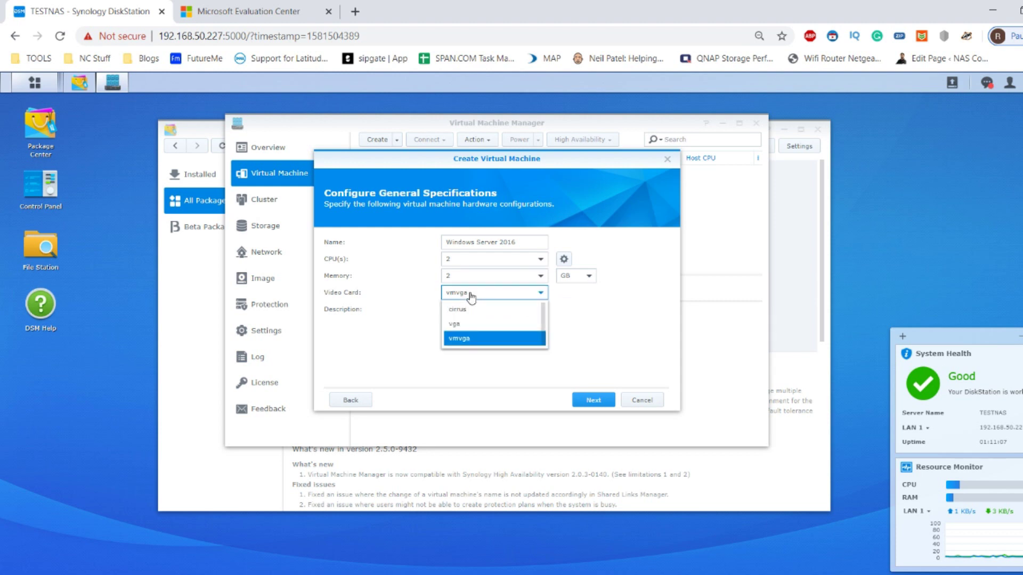
{"action": "left_click", "coordinate": [471, 295]}
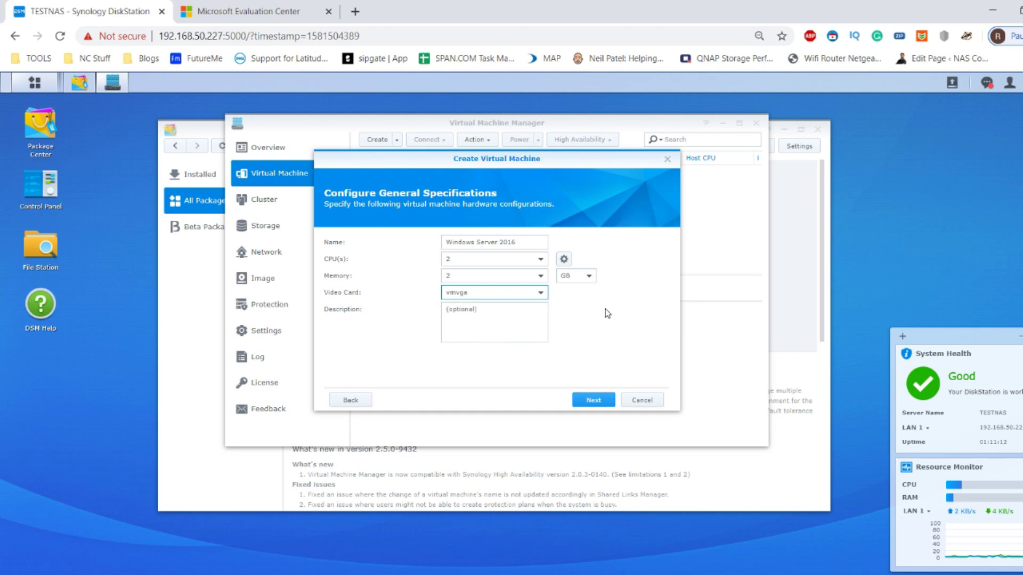
{"action": "left_click", "coordinate": [593, 401]}
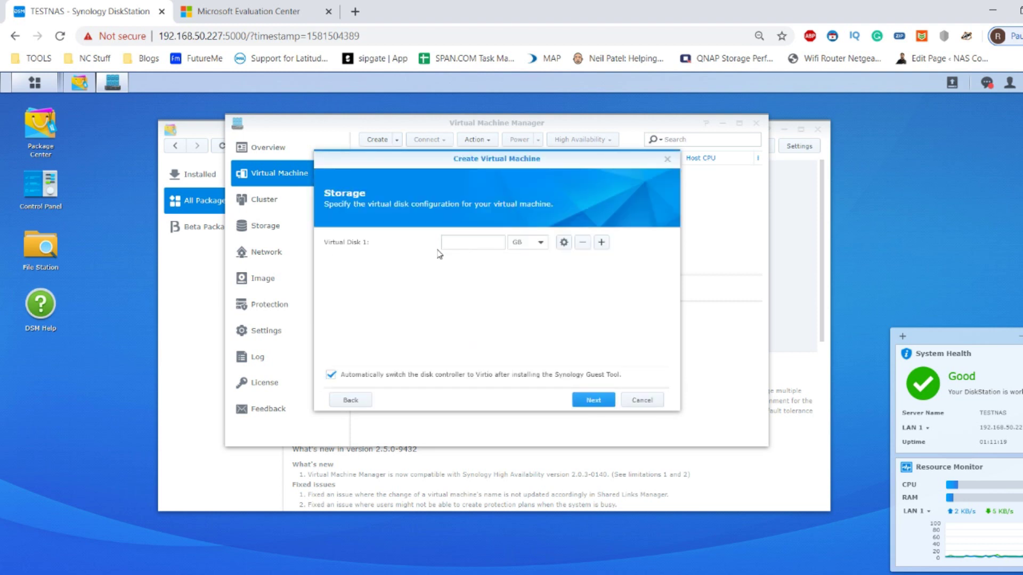
Set Virtual Disk 1 to 500 GB and keep the virtual machine on the Default VM Network.
{"action": "left_click", "coordinate": [481, 245]}
{"action": "type", "text": "500"}
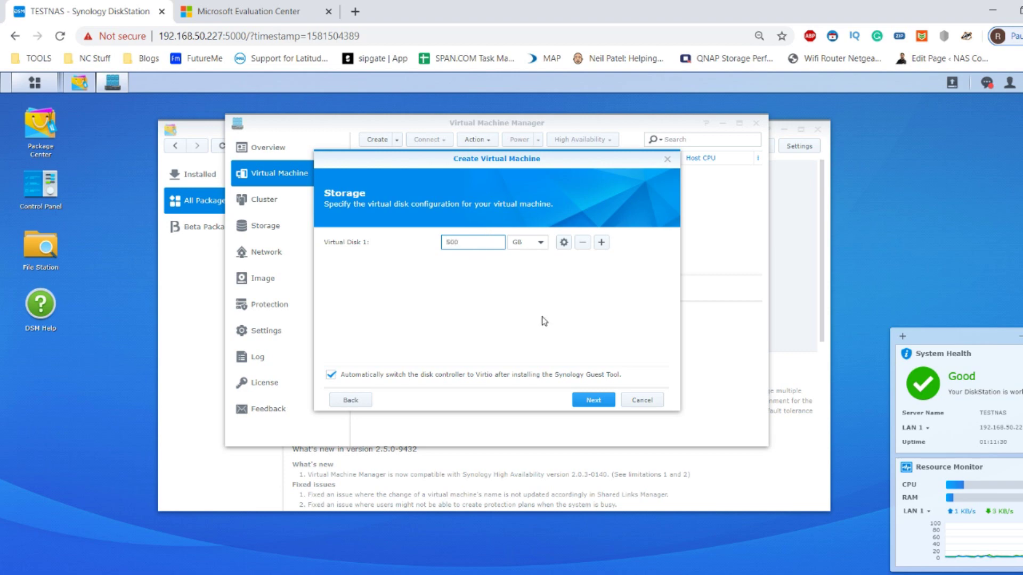
{"action": "left_click", "coordinate": [593, 401]}
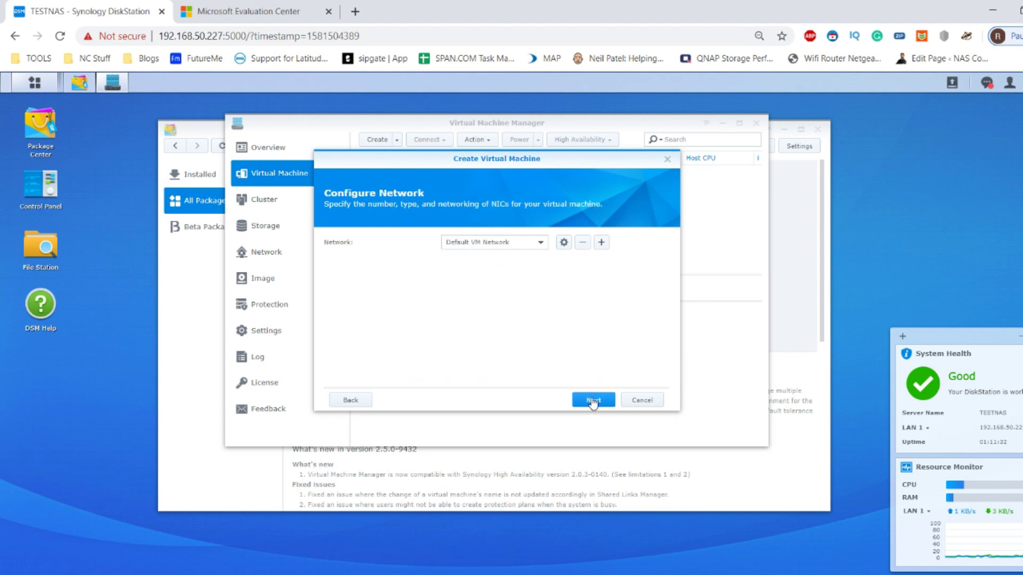
{"action": "left_click", "coordinate": [494, 246]}
{"action": "left_click", "coordinate": [494, 247]}
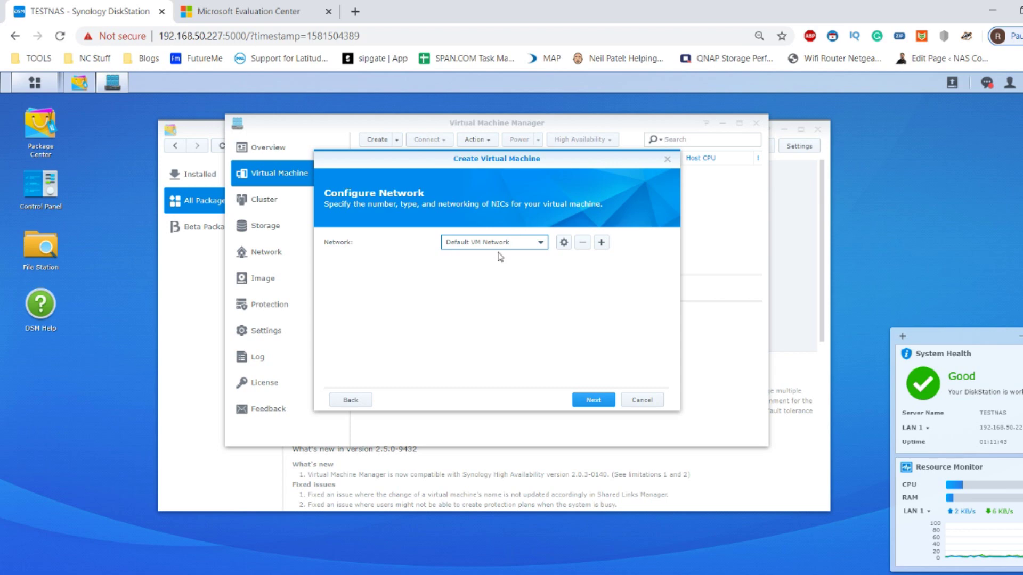
{"action": "left_click", "coordinate": [585, 401]}
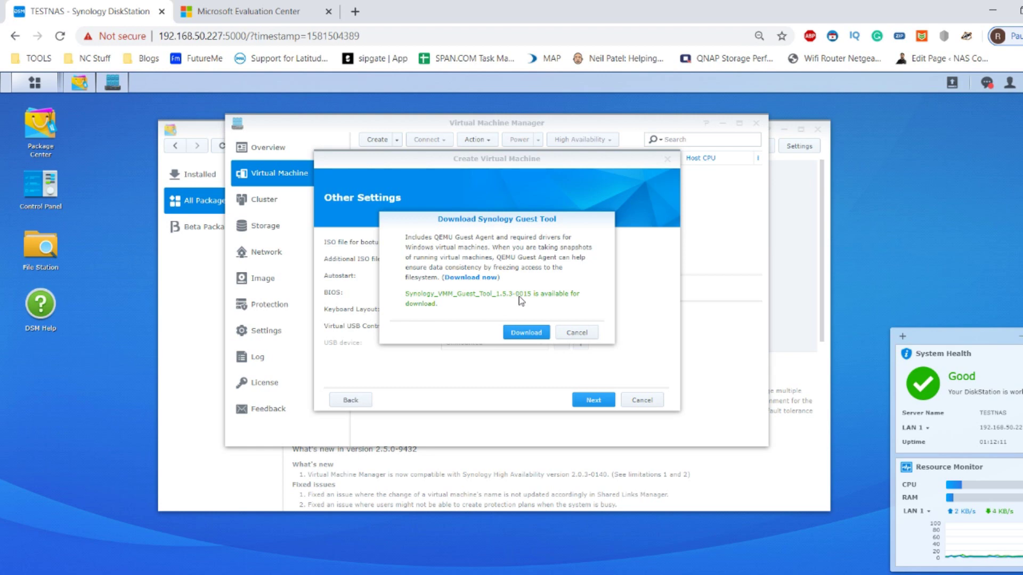
Download the Synology Guest Tool ISO, and choose the Windows Server 2016 ISO from RAID1TEST/Software as the bootup file.
{"action": "left_click", "coordinate": [465, 280]}
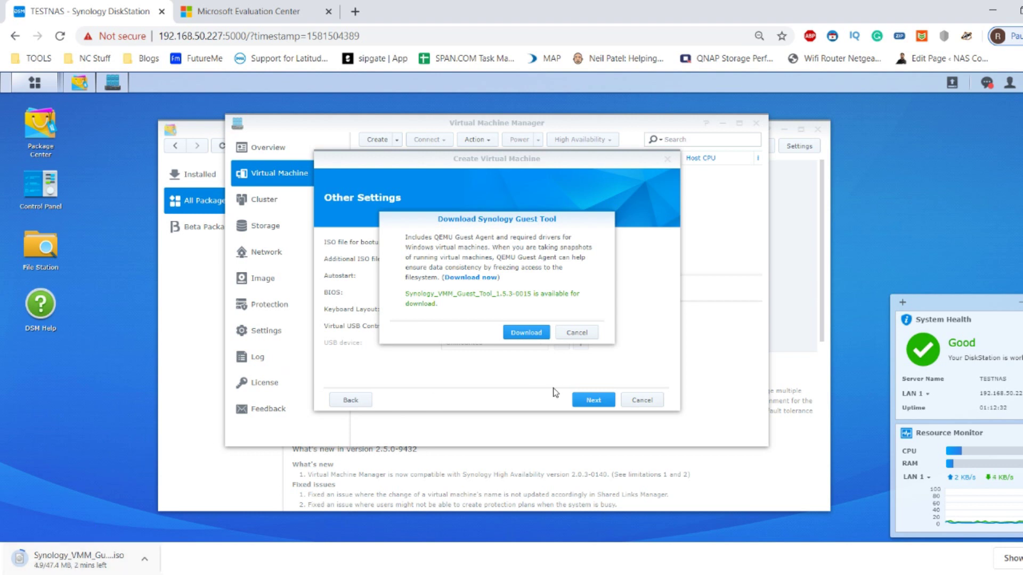
{"action": "left_click", "coordinate": [583, 334]}
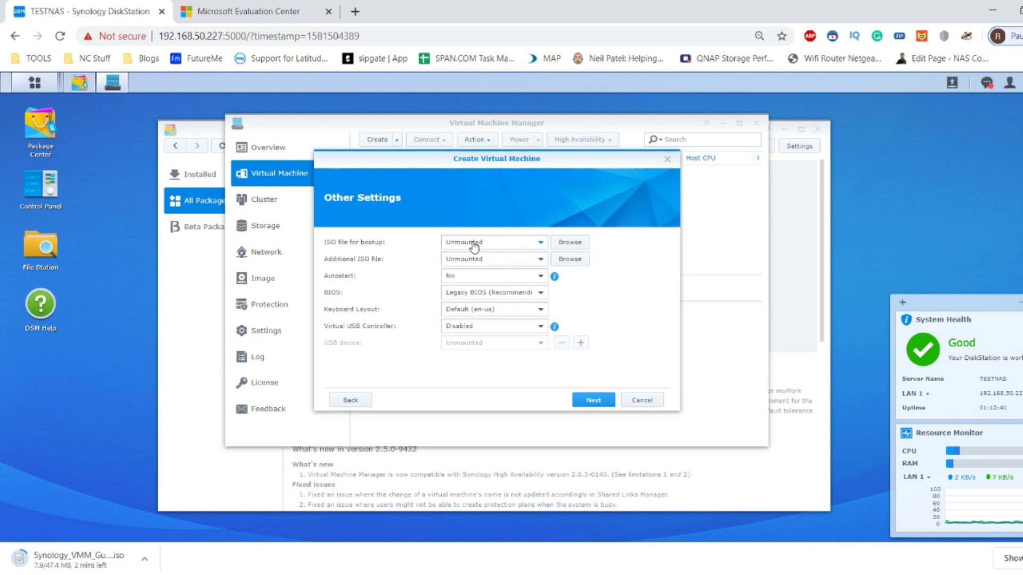
{"action": "left_click", "coordinate": [568, 242]}
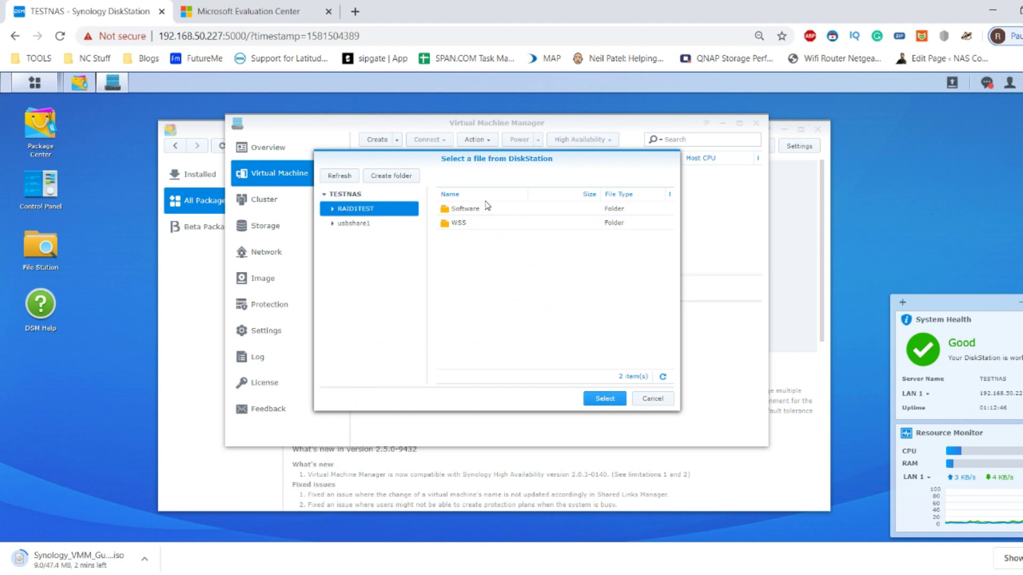
{"action": "double_click", "coordinate": [462, 212]}
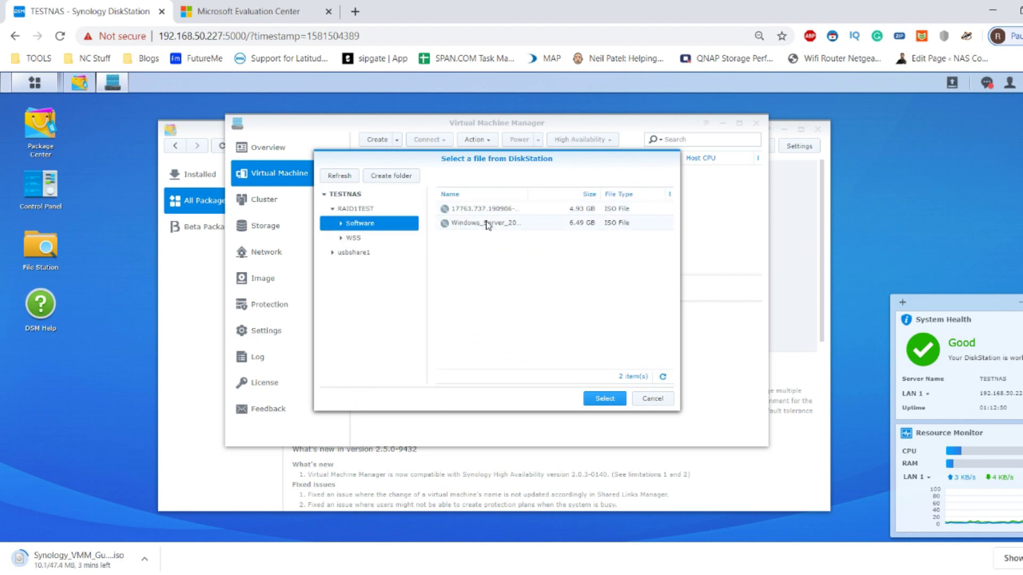
{"action": "left_click", "coordinate": [480, 223]}
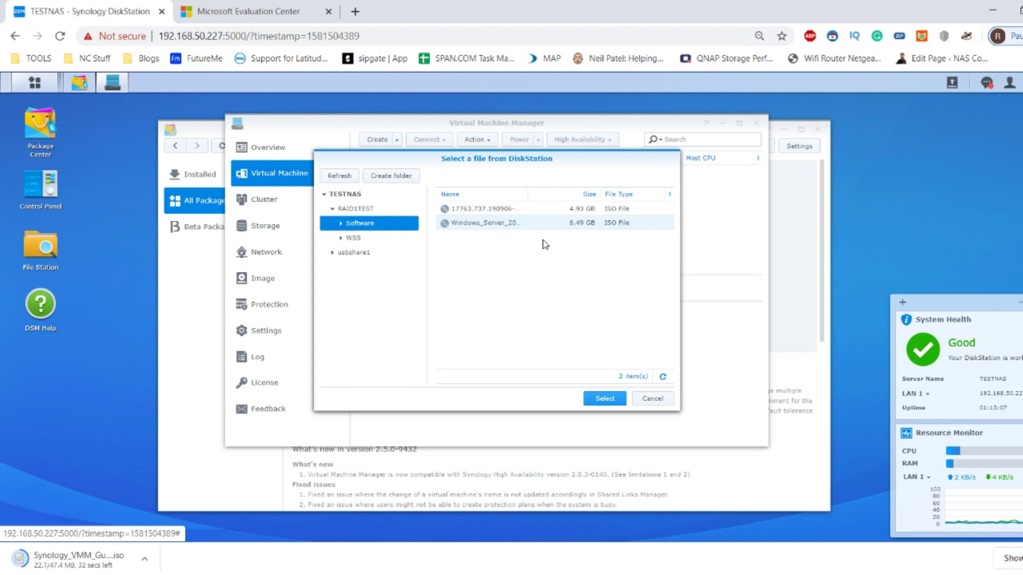
{"action": "left_click", "coordinate": [604, 399]}
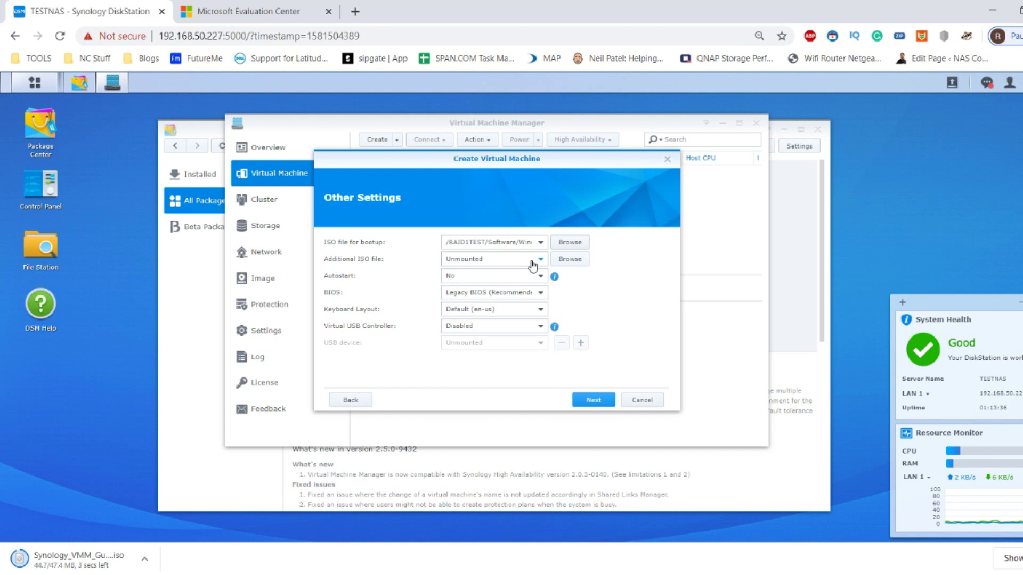
Keep Autostart at No and the virtual USB controller Disabled, and accept the other settings.
{"action": "left_click", "coordinate": [503, 277]}
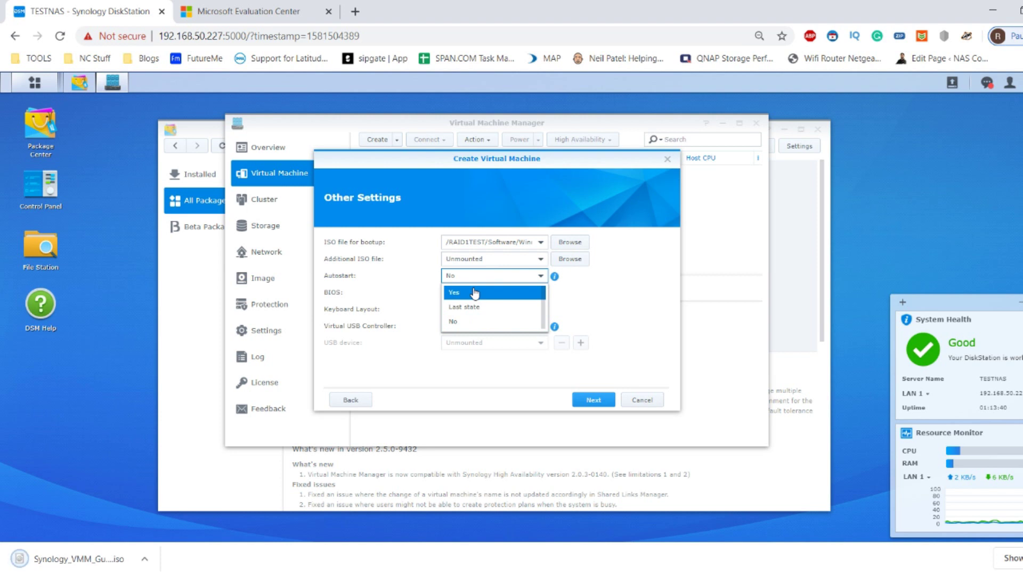
{"action": "left_click", "coordinate": [465, 321]}
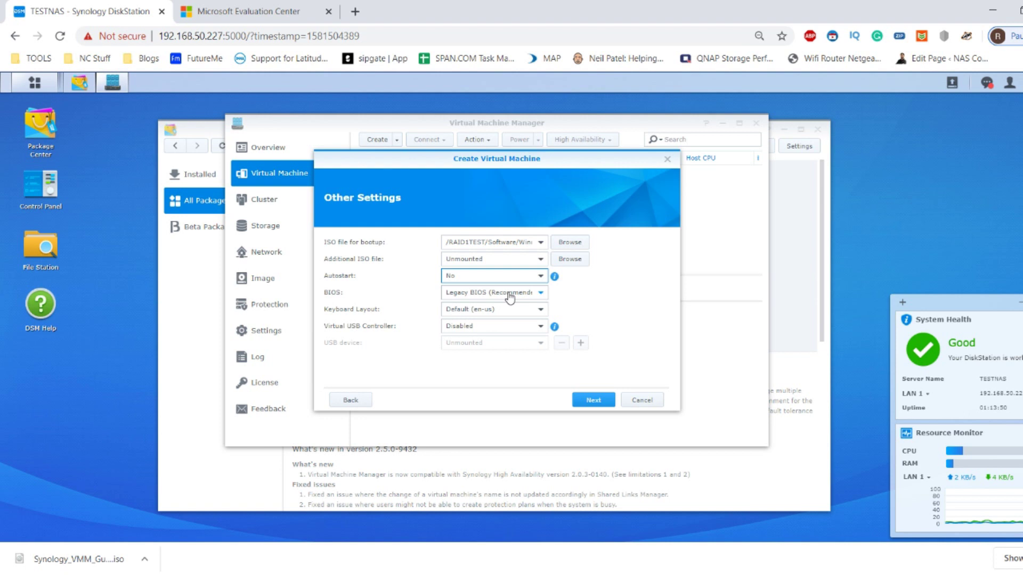
{"action": "left_click", "coordinate": [481, 327]}
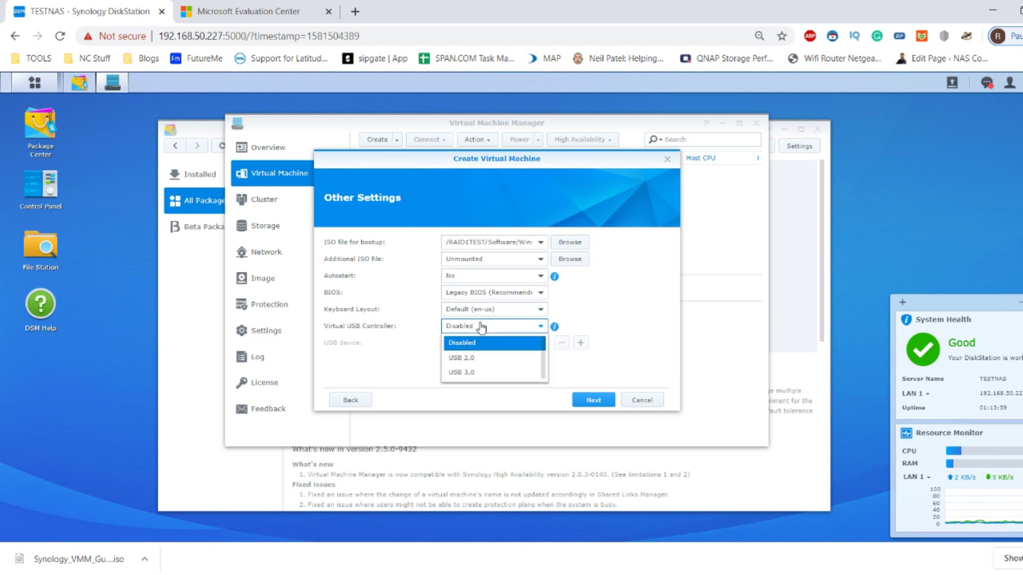
{"action": "left_click", "coordinate": [482, 327]}
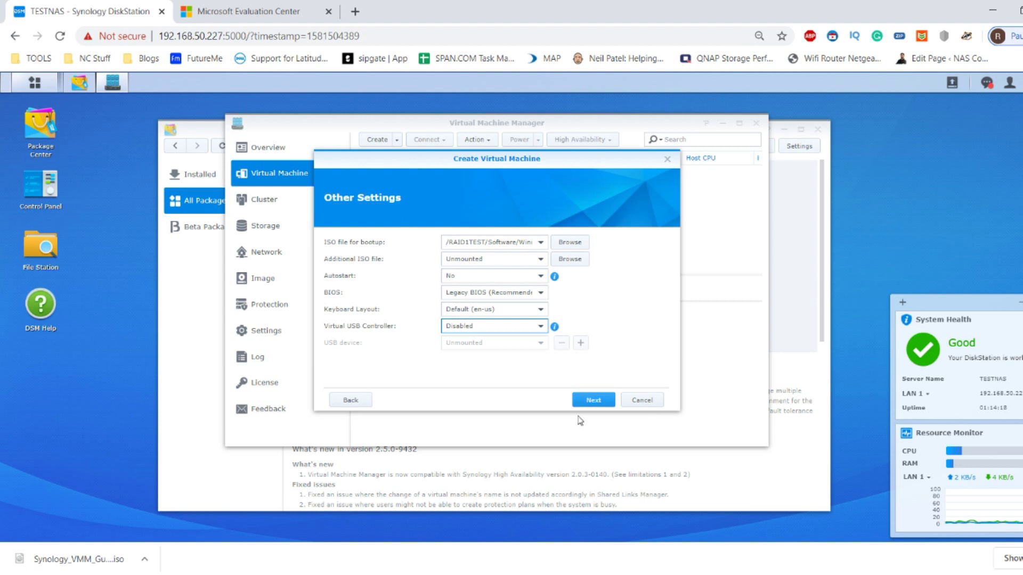
{"action": "left_click", "coordinate": [590, 402]}
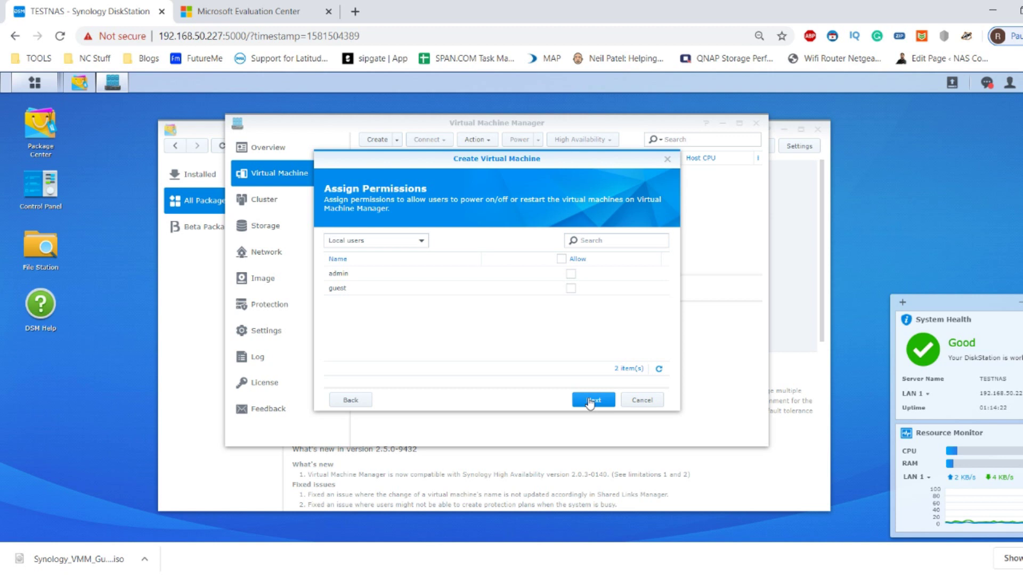
Allow both local users, admin and guest, to control the virtual machine's power, and review the settings summary.
{"action": "left_click", "coordinate": [563, 262]}
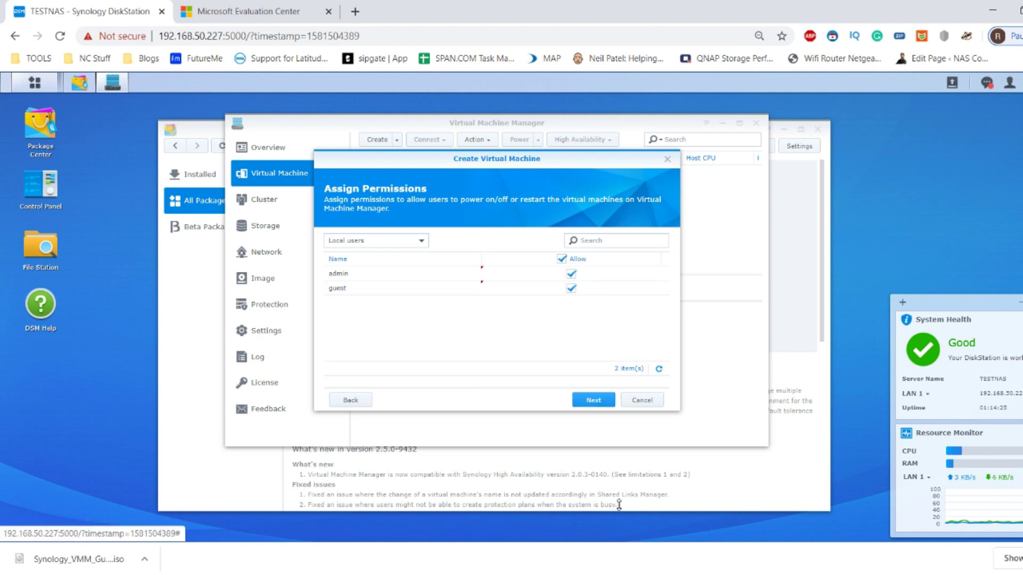
{"action": "left_click", "coordinate": [590, 401]}
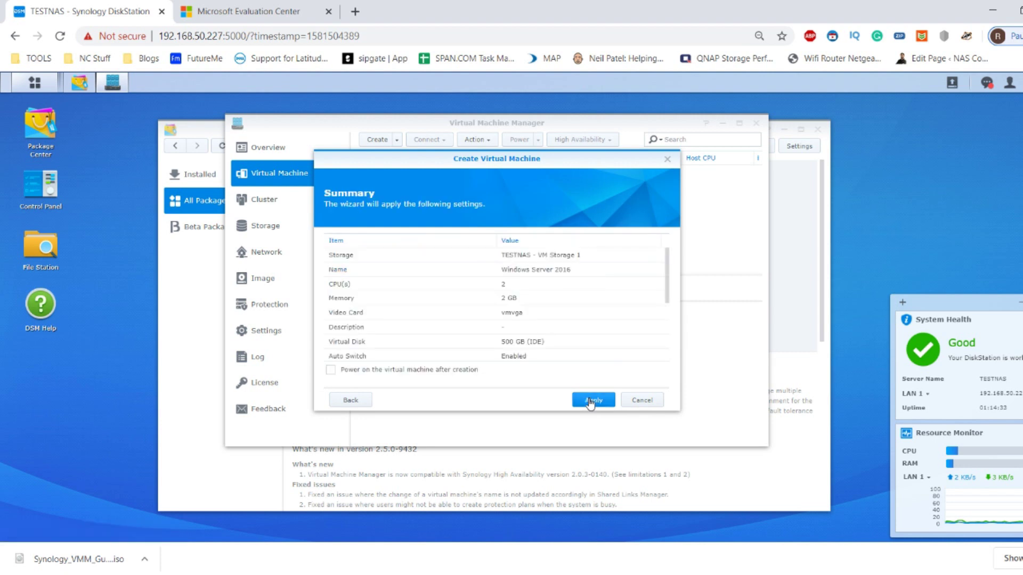
{"action": "scroll", "coordinate": [521, 289], "scroll_direction": "down", "scroll_amount": 3}
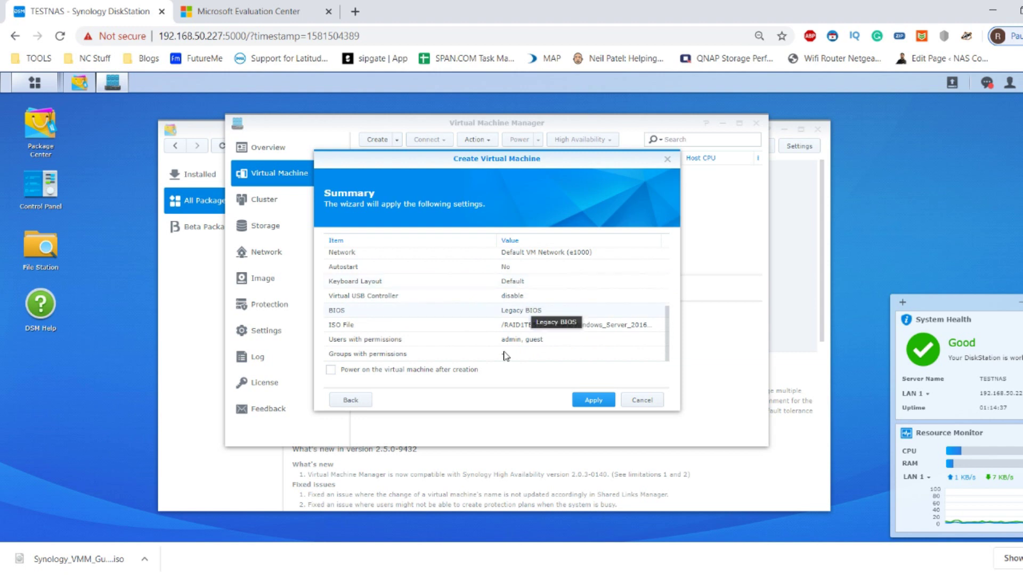
{"action": "scroll", "coordinate": [433, 299], "scroll_direction": "up", "scroll_amount": 3}
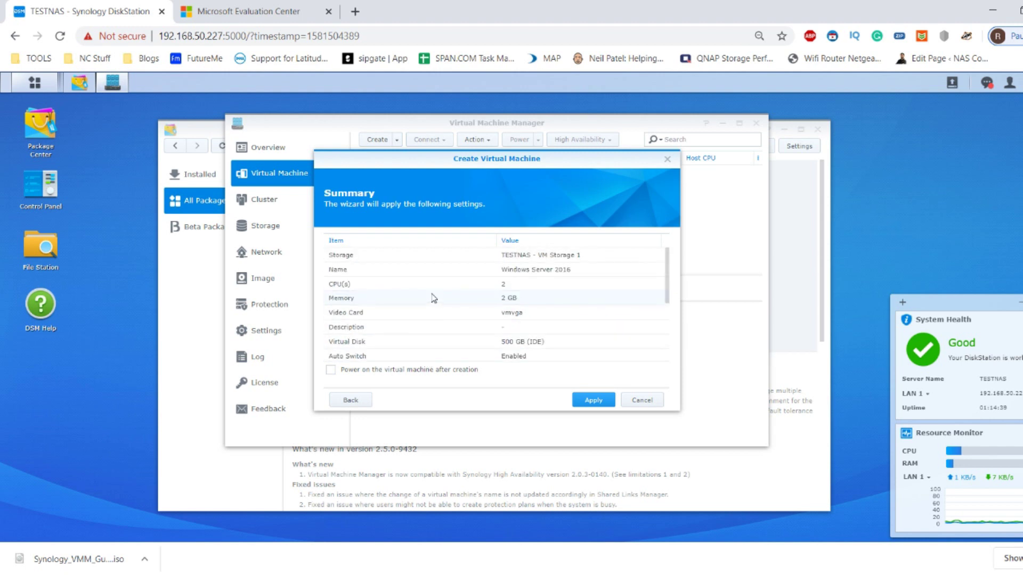
Check the rest of the settings summary and create the virtual machine with power-on after creation enabled.
{"action": "scroll", "coordinate": [434, 299], "scroll_direction": "down", "scroll_amount": 3}
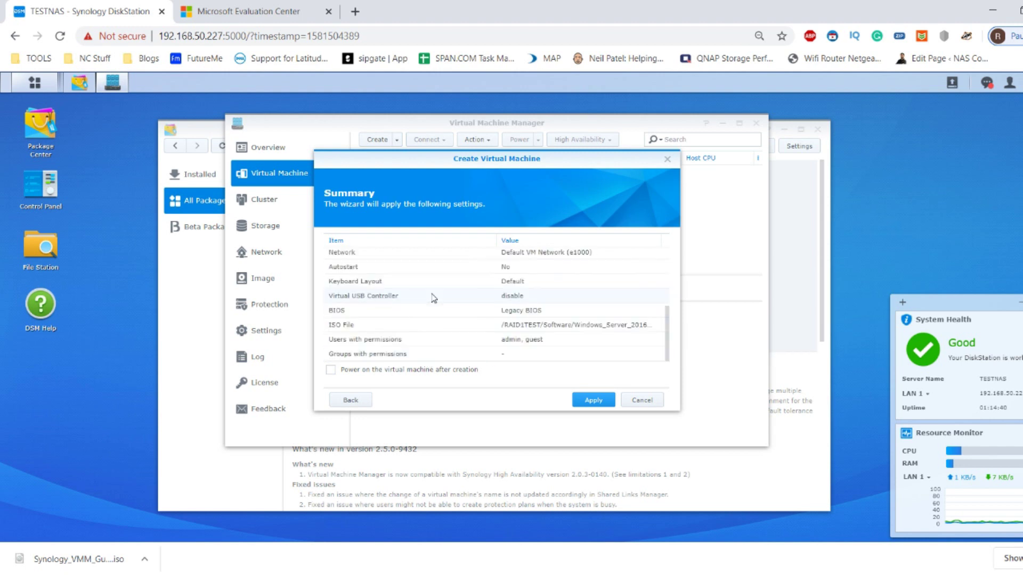
{"action": "left_click", "coordinate": [330, 373]}
{"action": "left_click", "coordinate": [595, 401]}
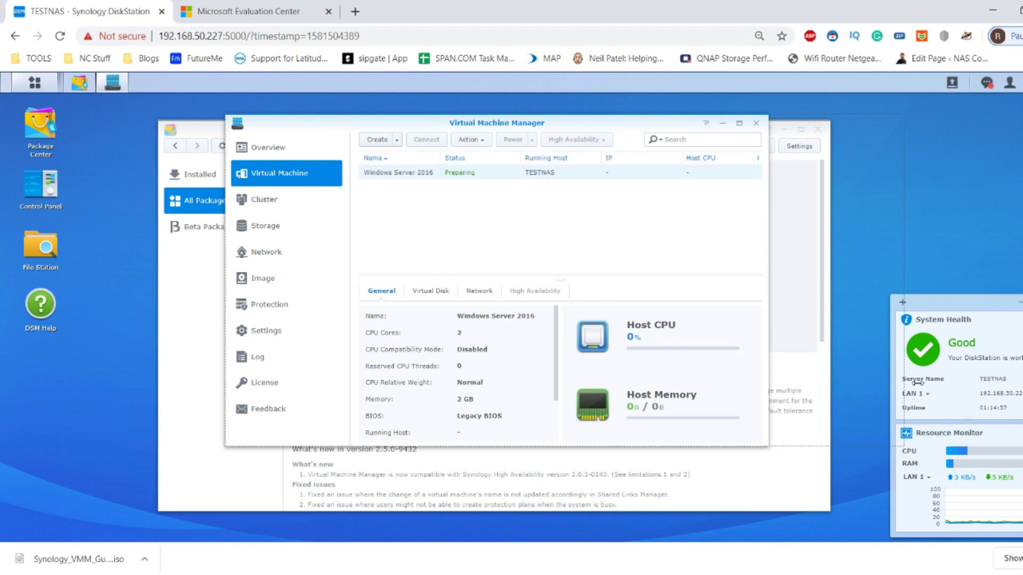
Review the new virtual machine's network, virtual disk and general details in an enlarged window, and connect to its console.
{"action": "left_click_drag", "start_coordinate": [769, 442], "coordinate": [919, 441]}
{"action": "left_click_drag", "start_coordinate": [403, 130], "coordinate": [277, 141]}
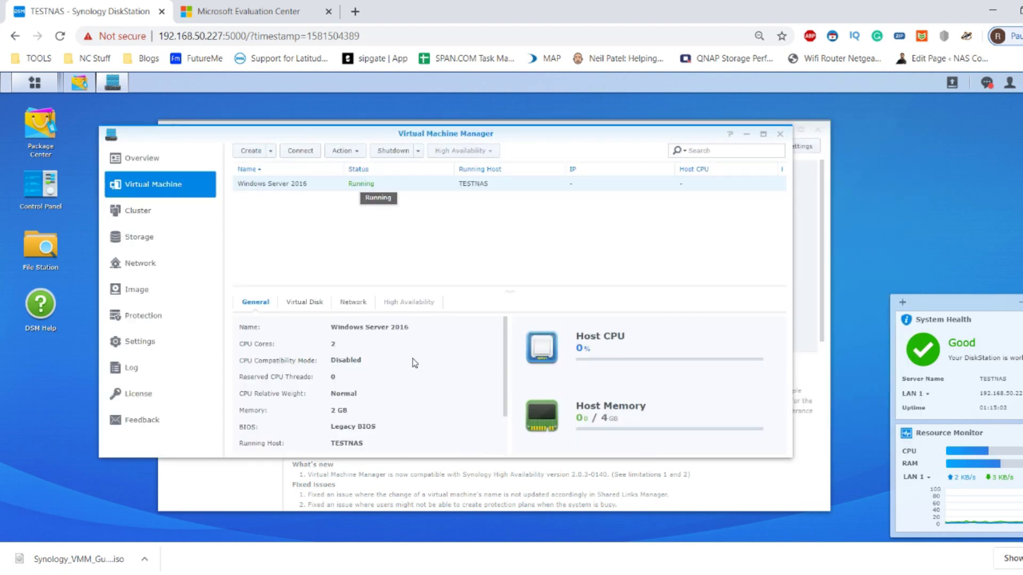
{"action": "left_click", "coordinate": [355, 304]}
{"action": "left_click", "coordinate": [308, 305]}
{"action": "left_click", "coordinate": [248, 310]}
{"action": "scroll", "coordinate": [309, 350], "scroll_direction": "down", "scroll_amount": 2}
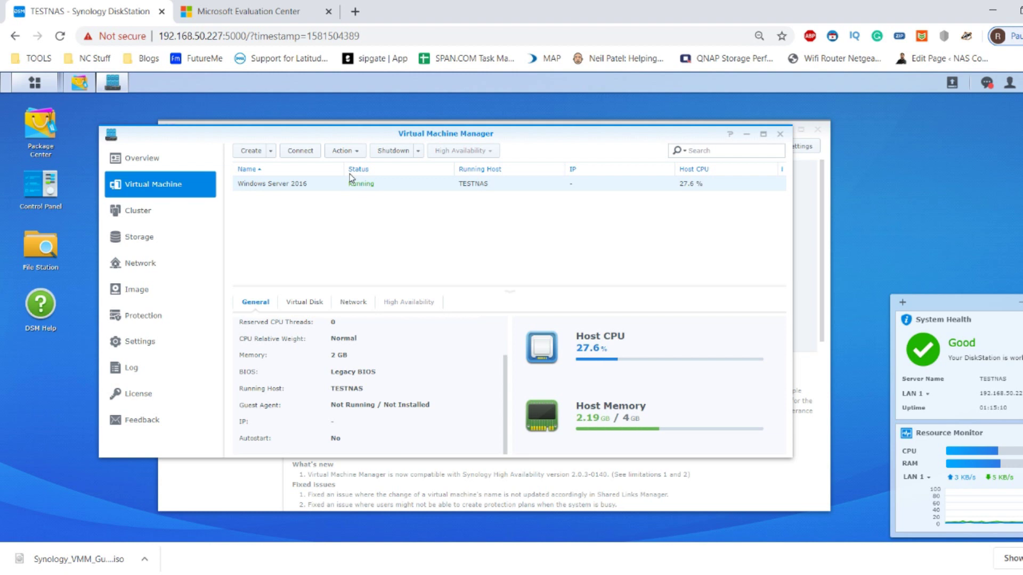
{"action": "left_click", "coordinate": [301, 153]}
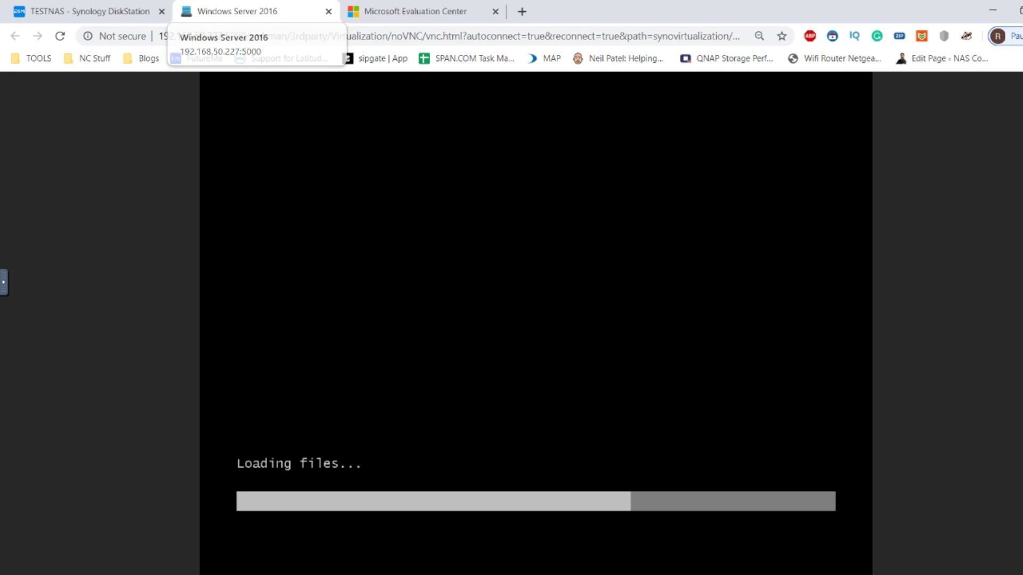
Bring up Remote Desktop Connection from the local PC and highlight the NAS address in the console's URL.
{"action": "key", "text": "super"}
{"action": "type", "text": "remote"}
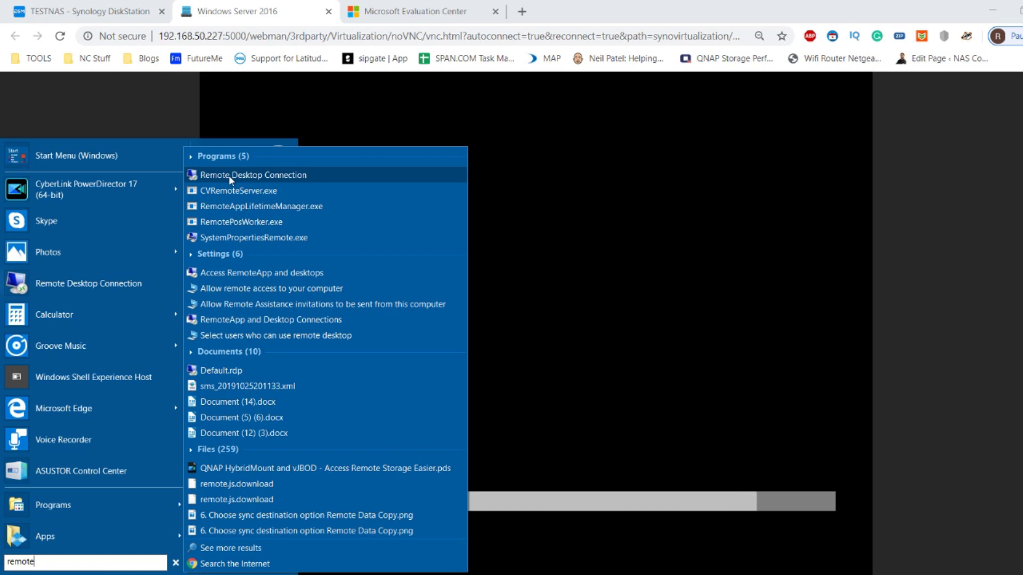
{"action": "left_click", "coordinate": [261, 174]}
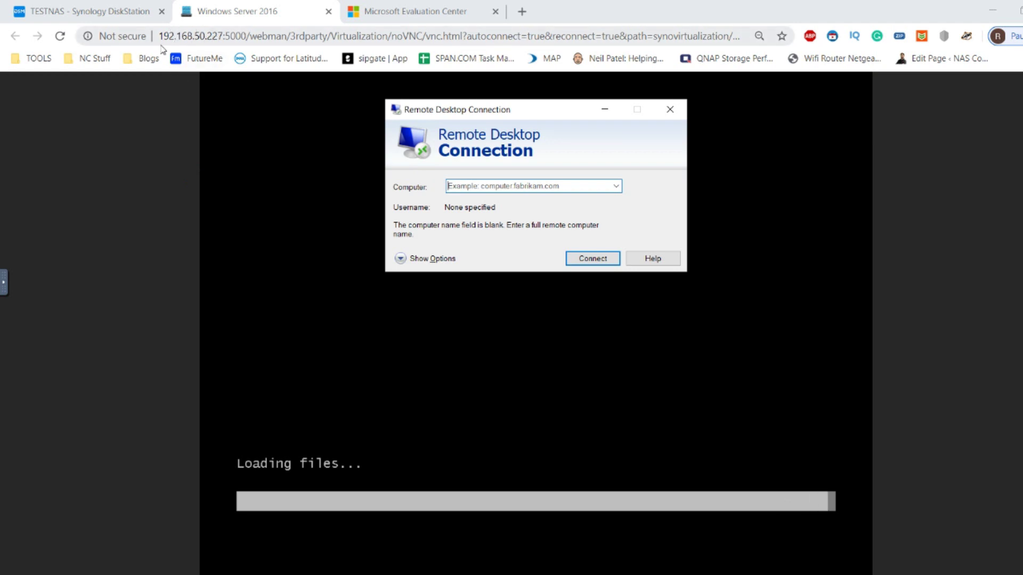
{"action": "left_click_drag", "start_coordinate": [194, 35], "coordinate": [292, 40]}
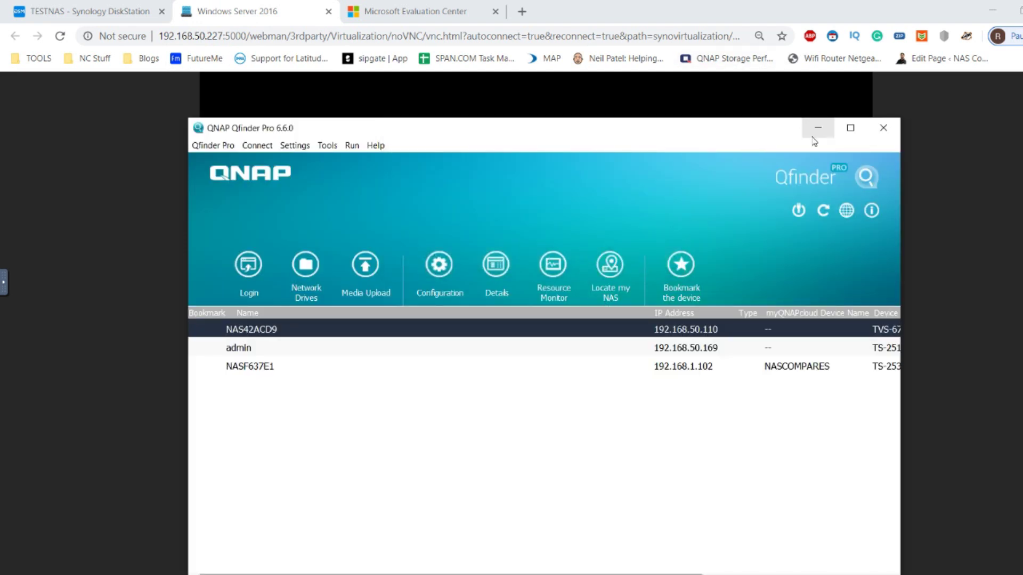
{"action": "left_click", "coordinate": [817, 127]}
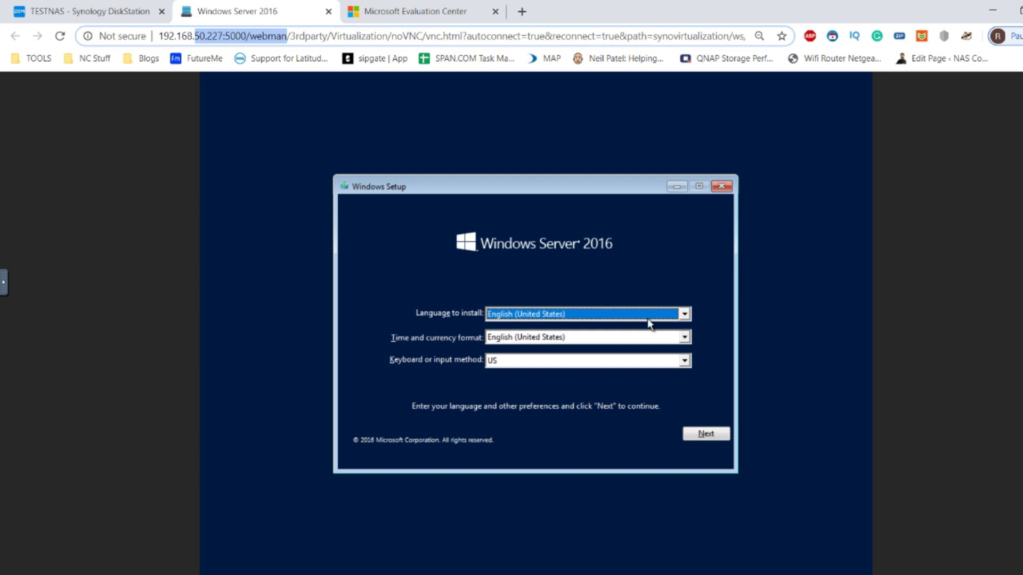
Keep English (United States) as the Windows Setup language with the default formats, and start the installation.
{"action": "left_click", "coordinate": [685, 316]}
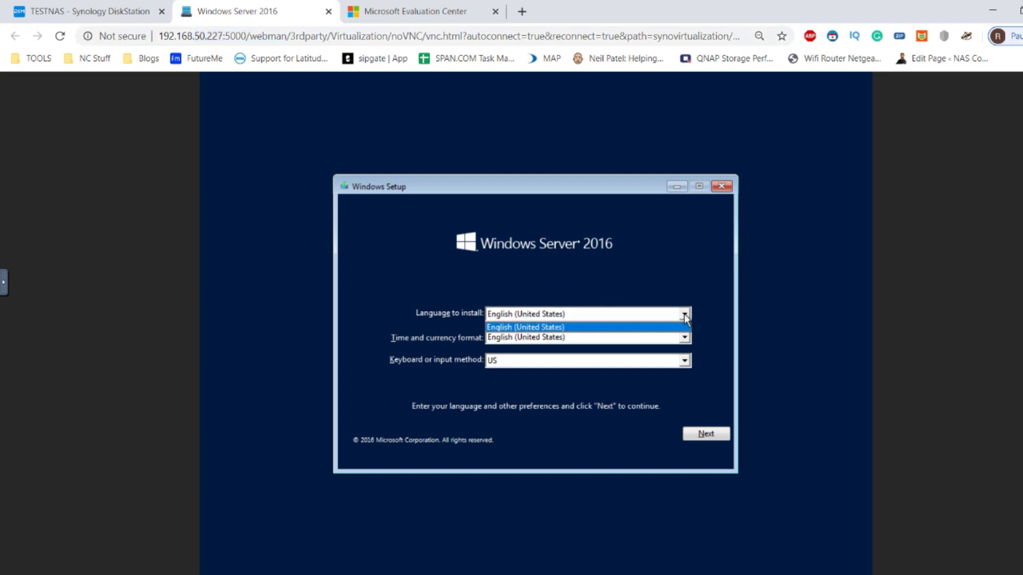
{"action": "left_click", "coordinate": [666, 327]}
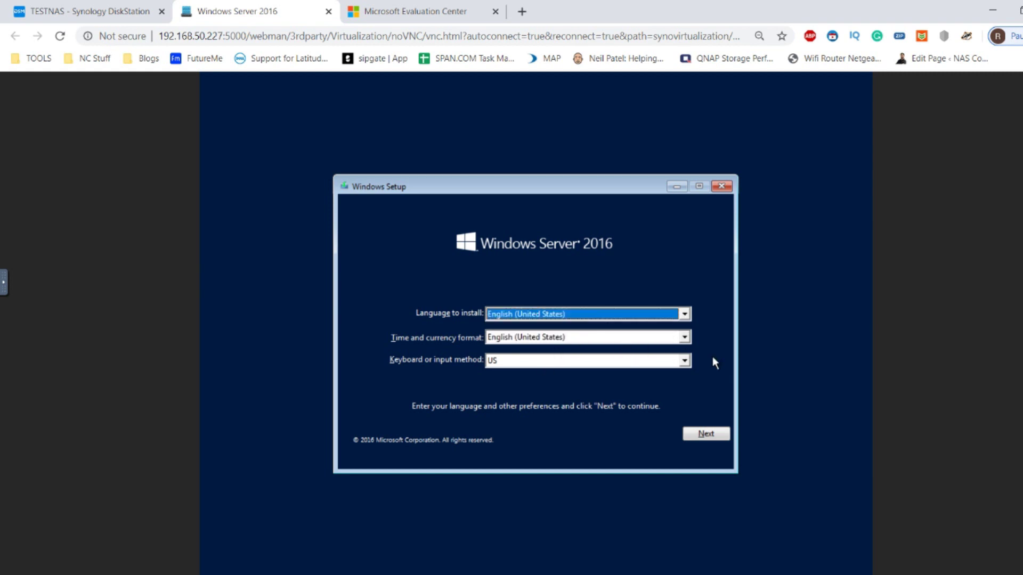
{"action": "left_click", "coordinate": [699, 433]}
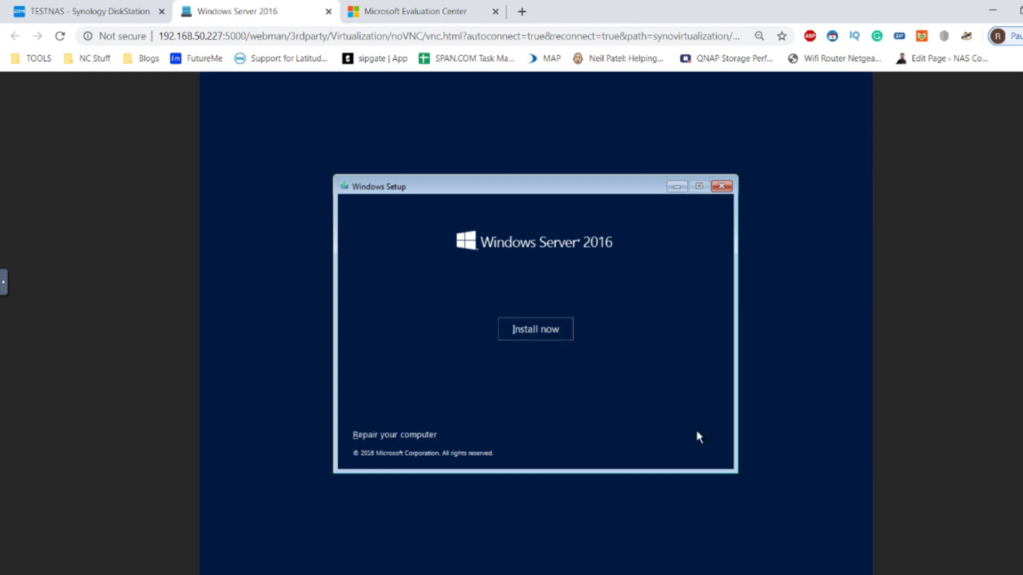
{"action": "left_click", "coordinate": [542, 331]}
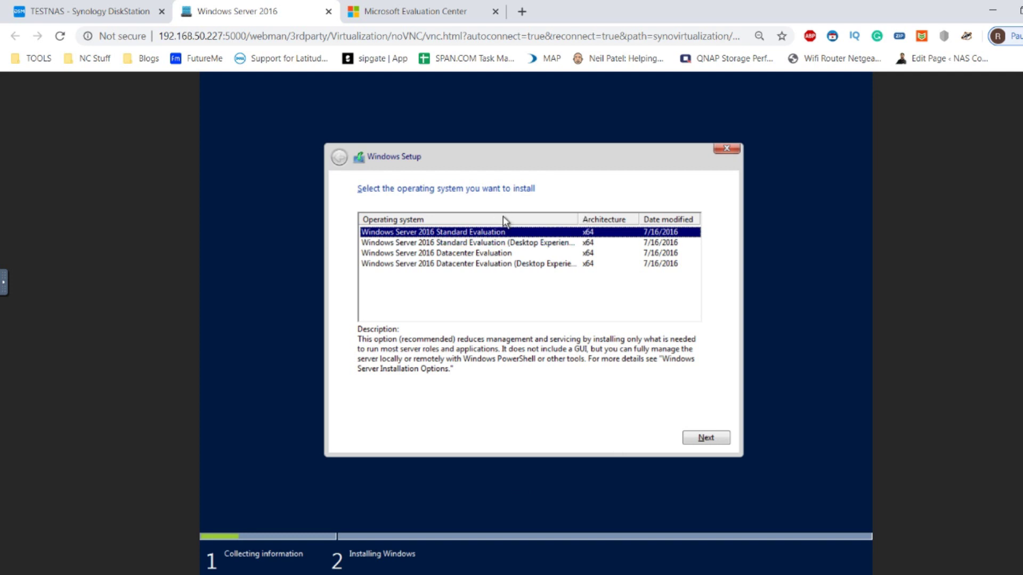
Choose Windows Server 2016 Standard Evaluation (Desktop Experience) as the operating system to install.
{"action": "left_click", "coordinate": [474, 243]}
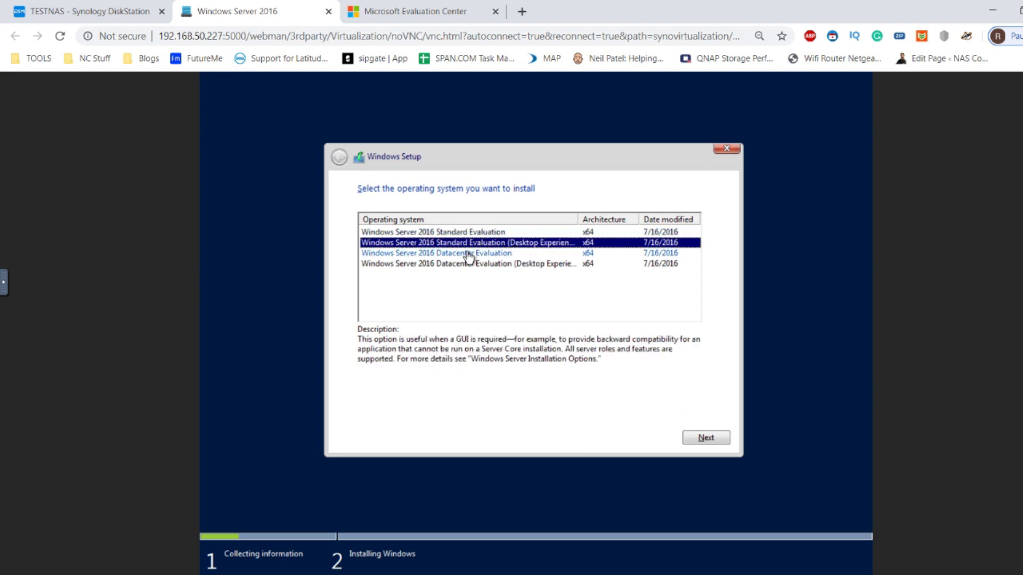
{"action": "left_click_drag", "start_coordinate": [580, 220], "coordinate": [631, 220]}
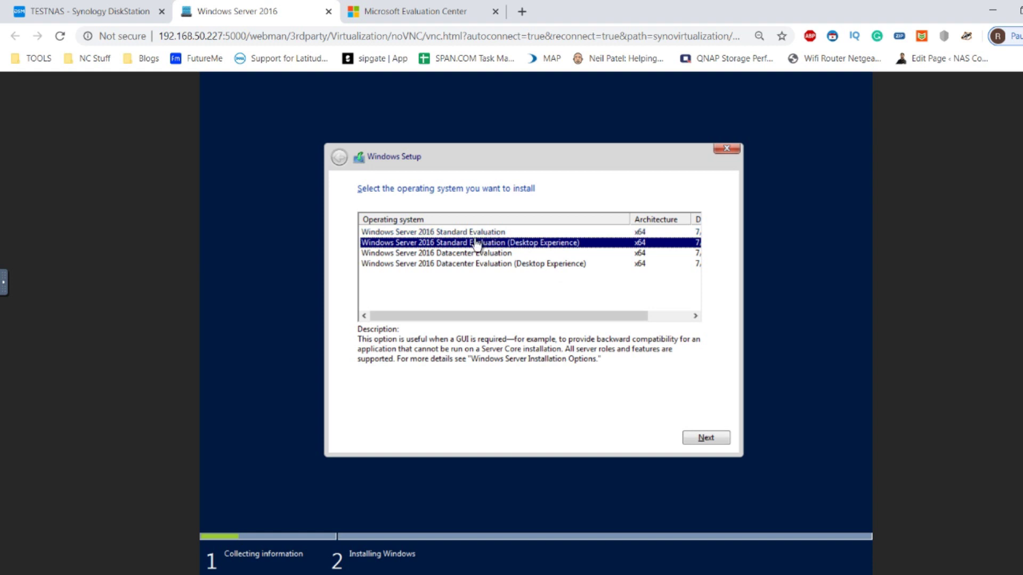
{"action": "left_click", "coordinate": [696, 440]}
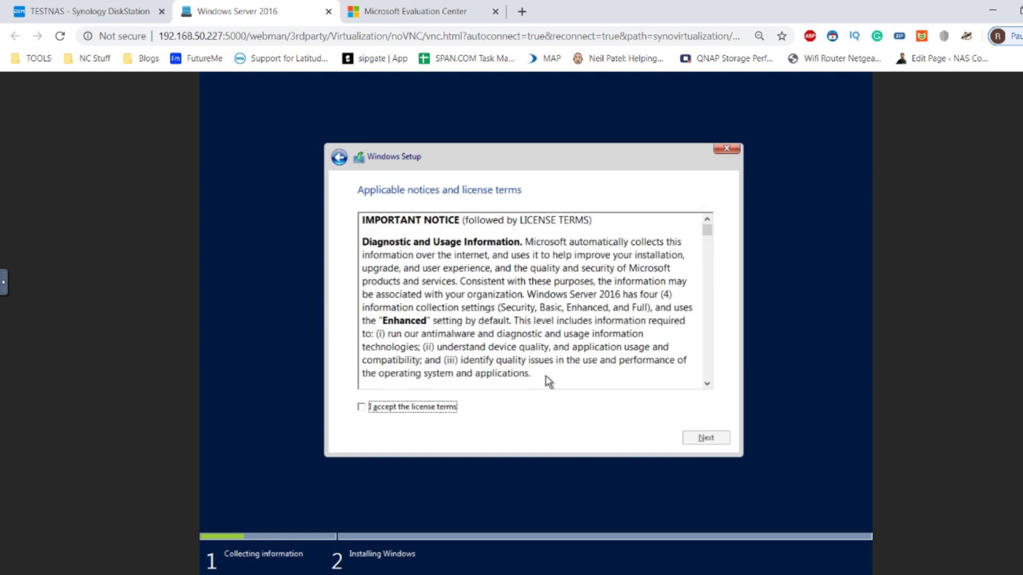
Accept the license terms and choose the Custom: Install Windows only (advanced) installation type.
{"action": "left_click", "coordinate": [361, 407]}
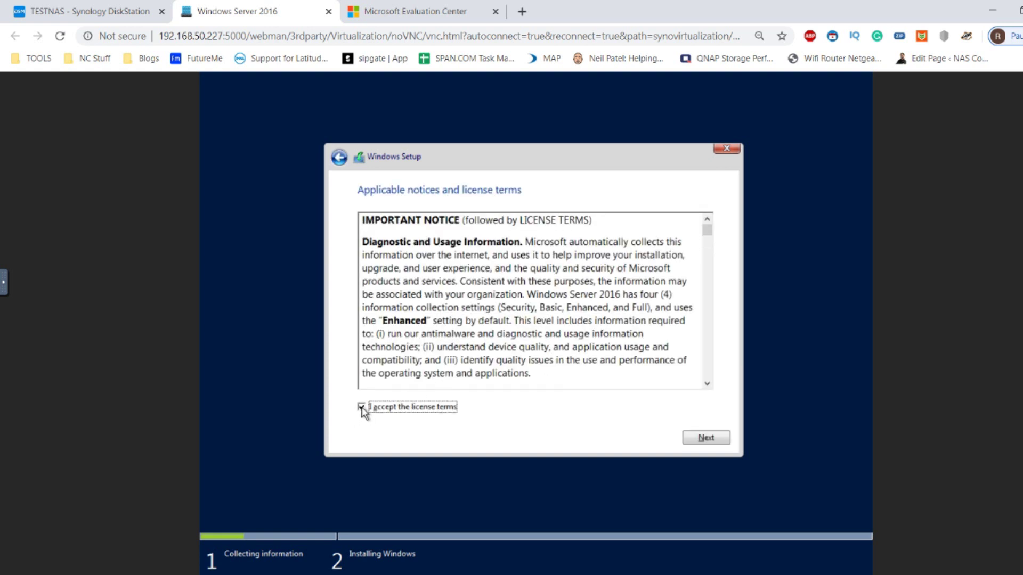
{"action": "left_click", "coordinate": [718, 441]}
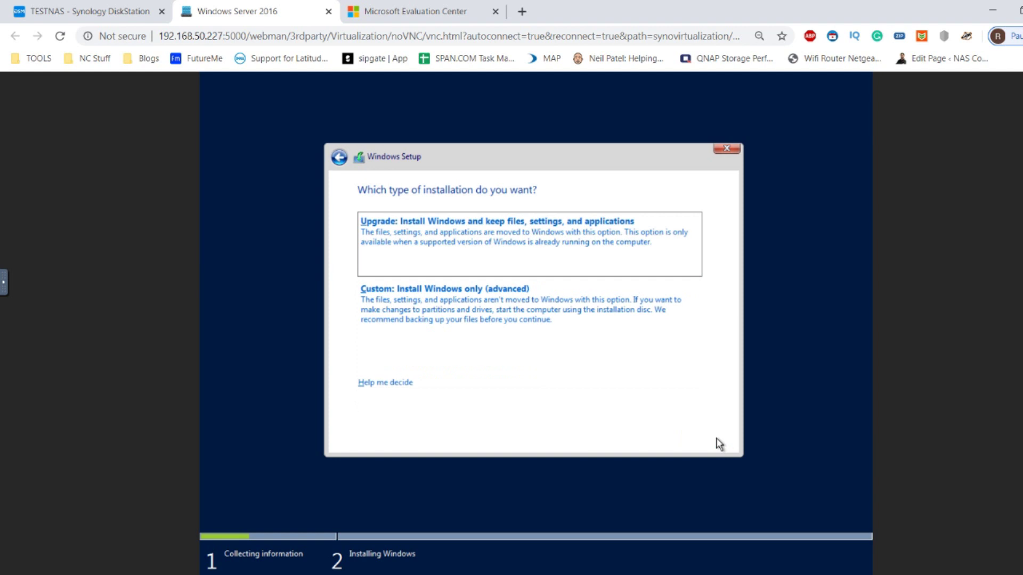
{"action": "left_click", "coordinate": [487, 306]}
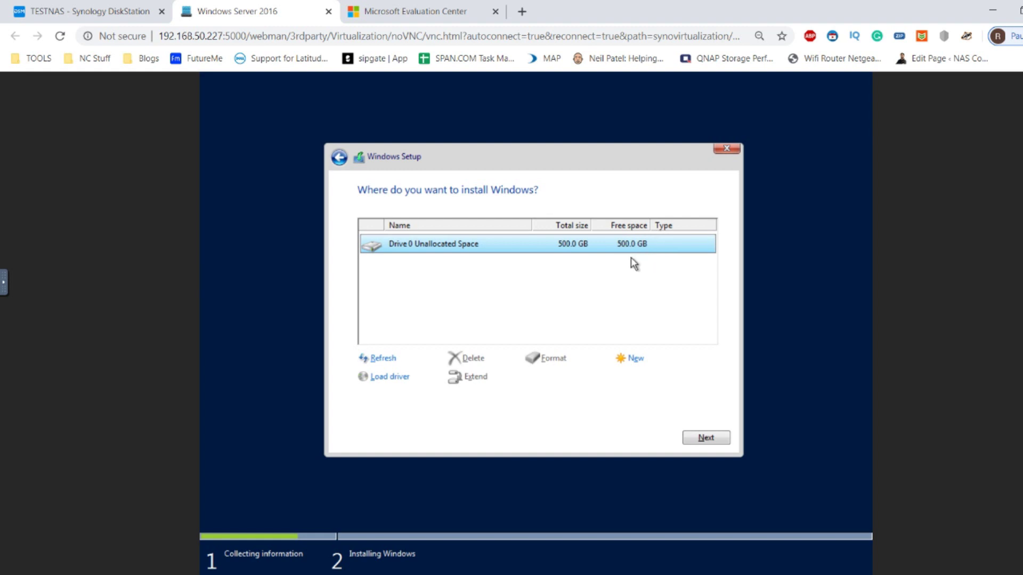
Switch to the NAS desktop and open Resource Monitor to examine CPU, memory and network use.
{"action": "left_click", "coordinate": [102, 10]}
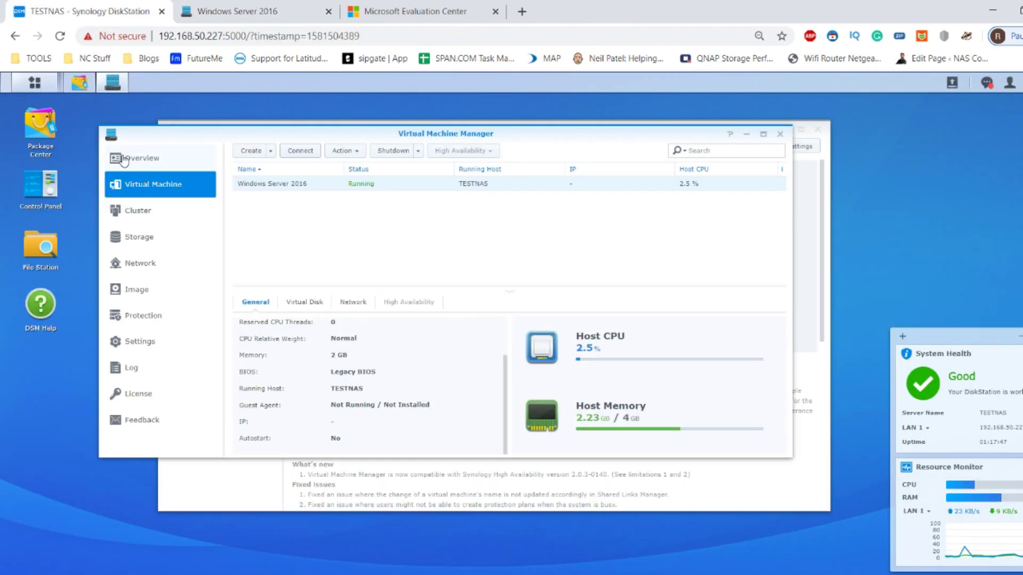
{"action": "left_click", "coordinate": [35, 83]}
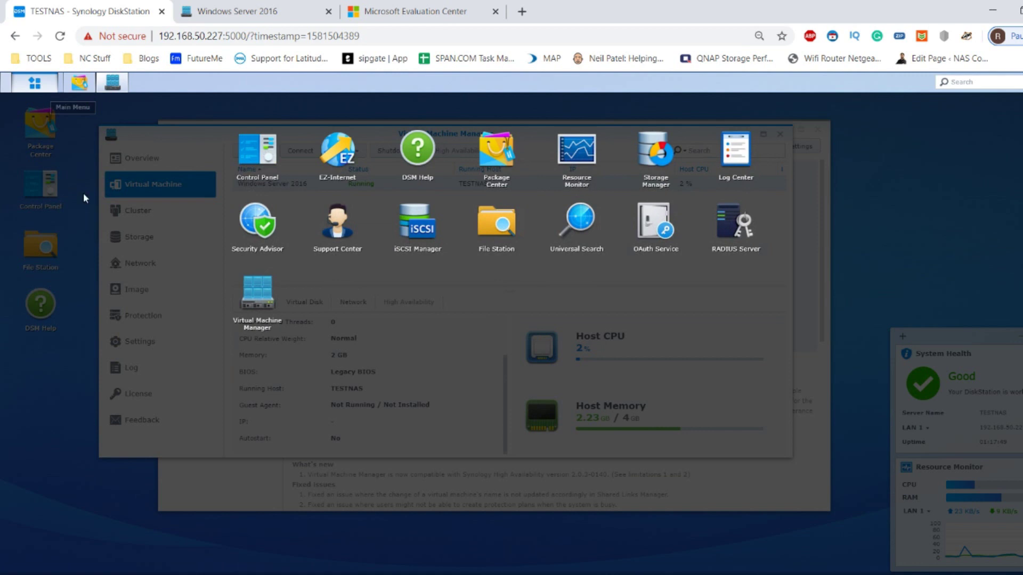
{"action": "left_click", "coordinate": [571, 161]}
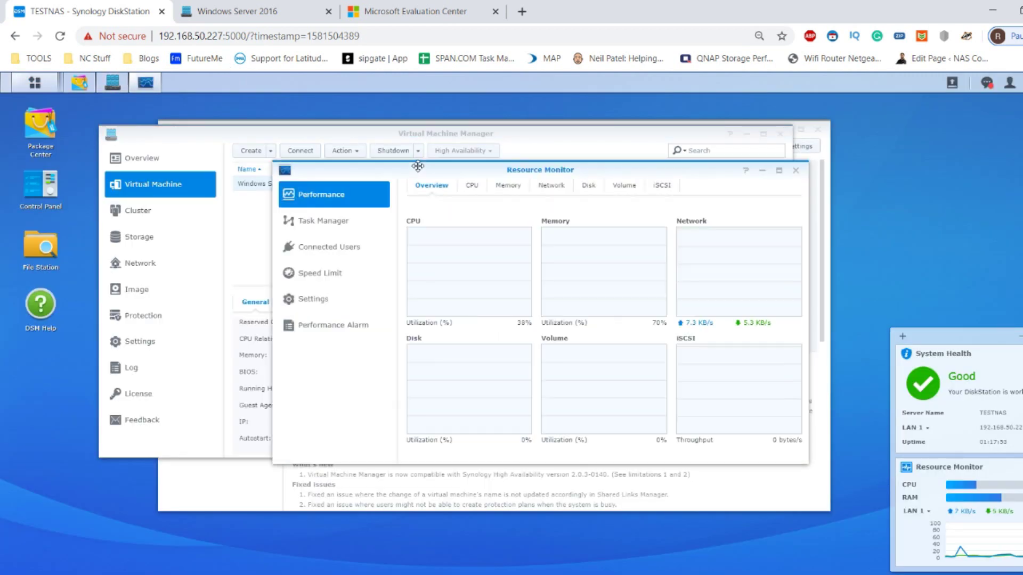
{"action": "left_click_drag", "start_coordinate": [418, 166], "coordinate": [411, 204]}
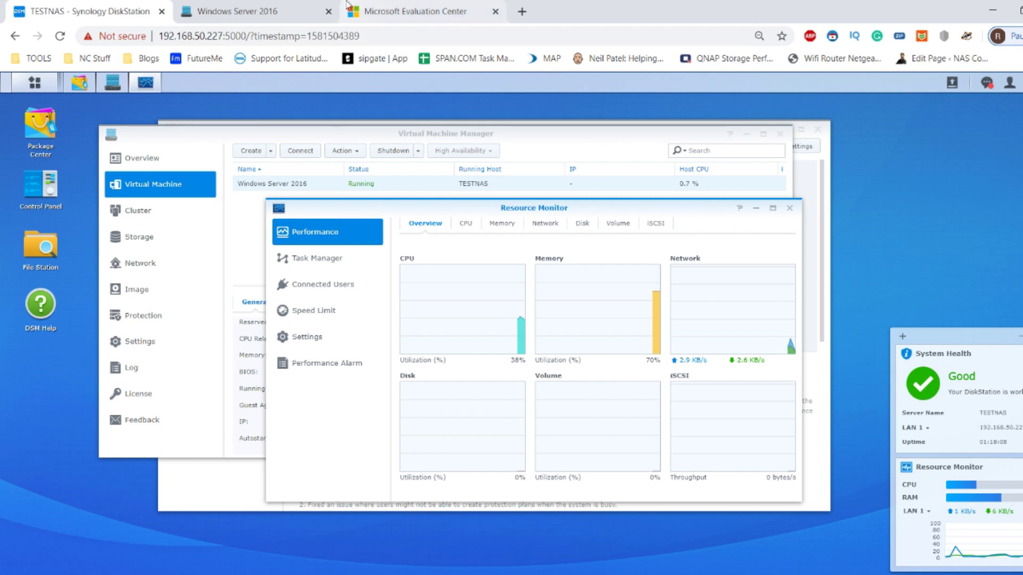
Return to the virtual machine's console and install Windows on Drive 0 Unallocated Space.
{"action": "left_click", "coordinate": [224, 8]}
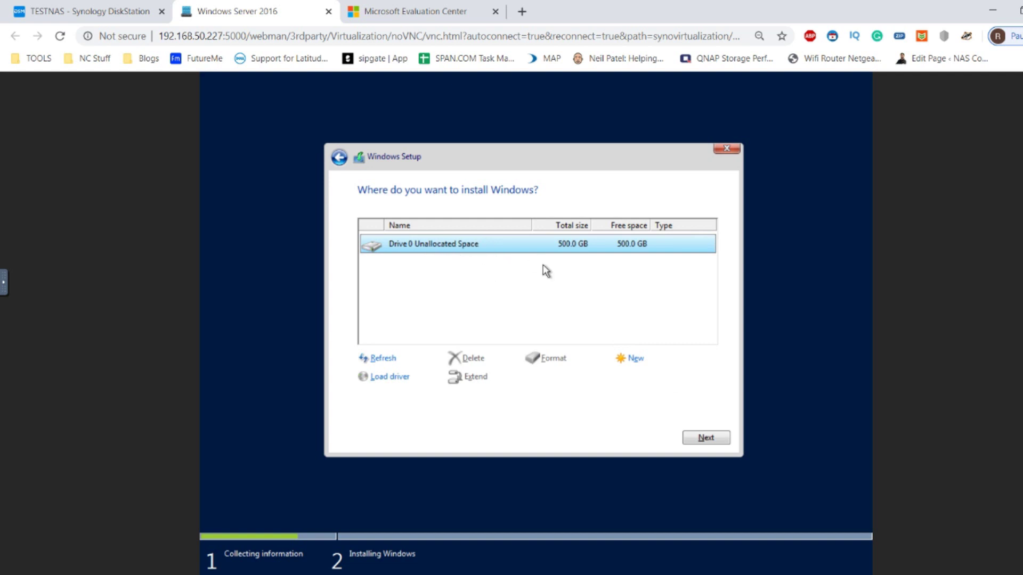
{"action": "left_click", "coordinate": [702, 437]}
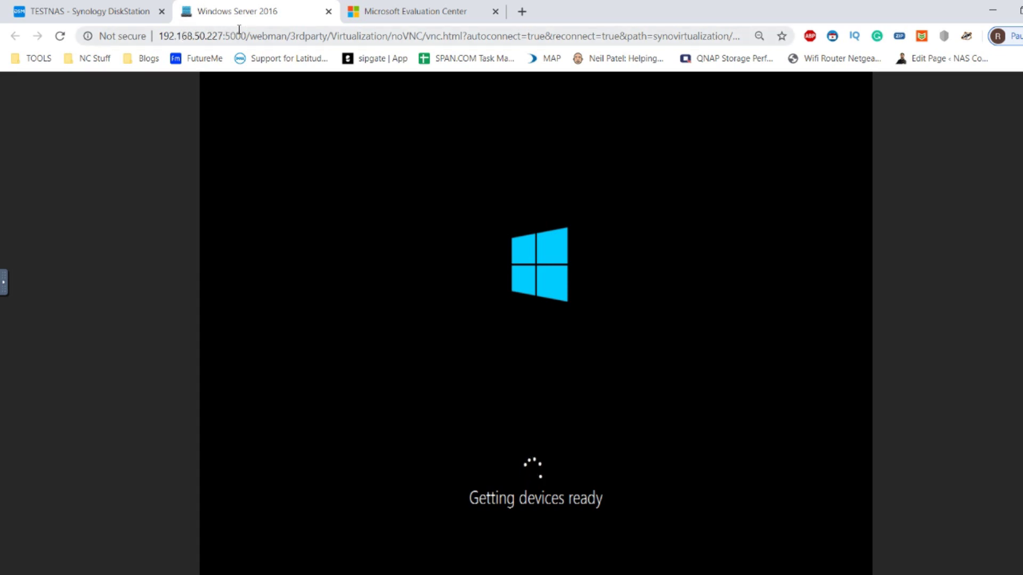
Check the NAS's resource usage during the installation, and return to the virtual machine's console.
{"action": "left_click", "coordinate": [127, 6]}
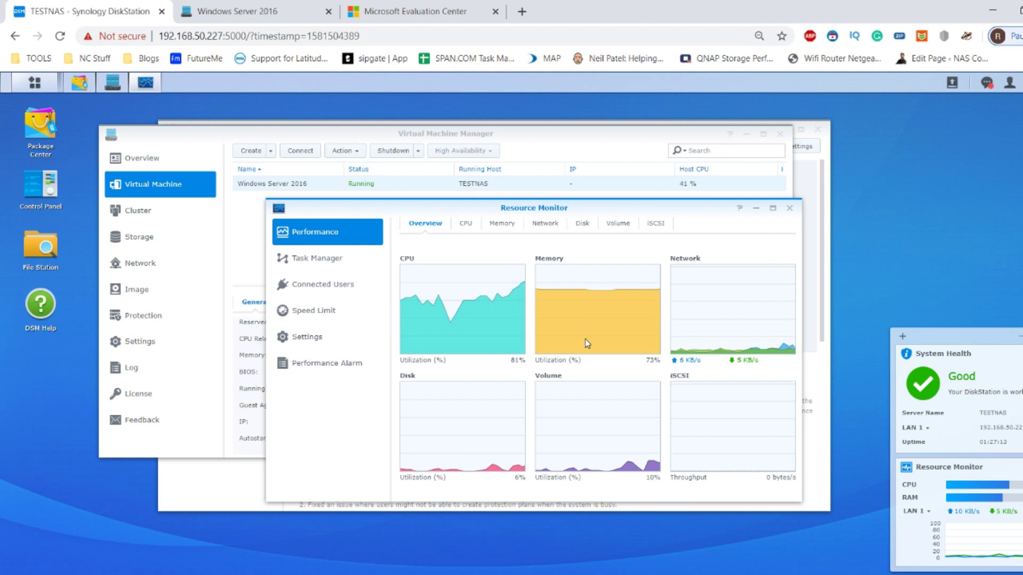
{"action": "left_click", "coordinate": [256, 11]}
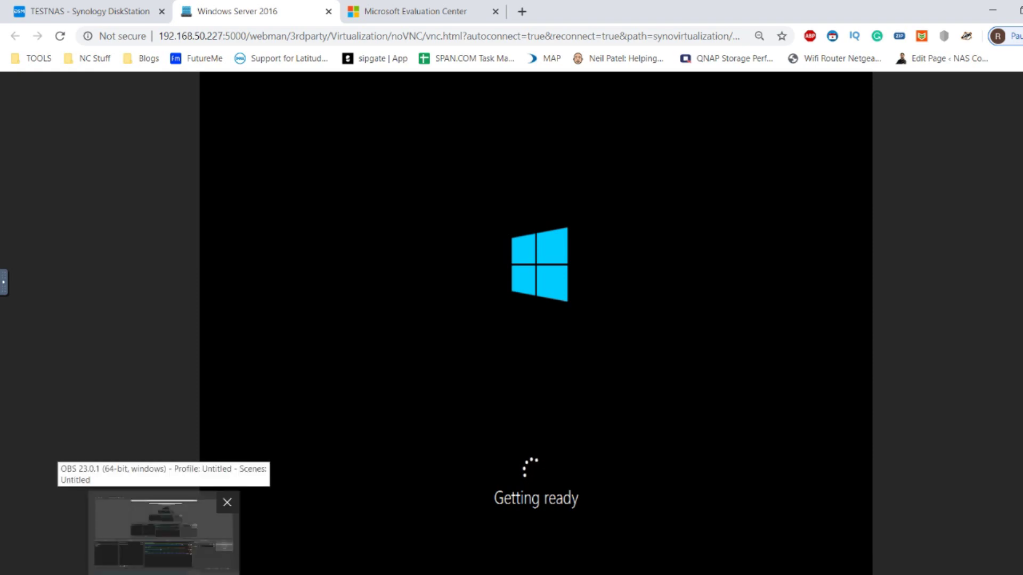
{"action": "left_click", "coordinate": [159, 532]}
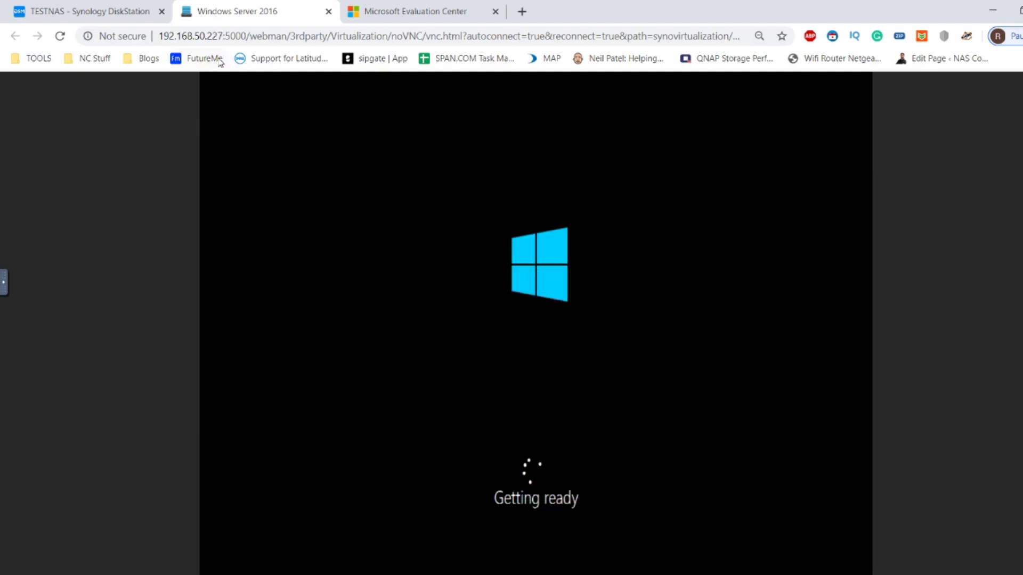
{"action": "left_click", "coordinate": [231, 38]}
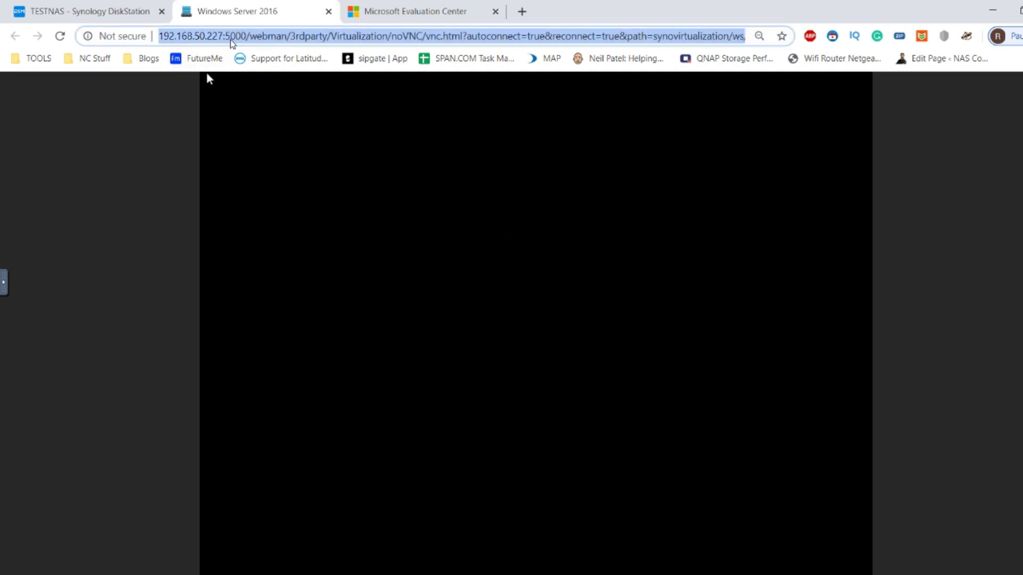
{"action": "left_click", "coordinate": [161, 152]}
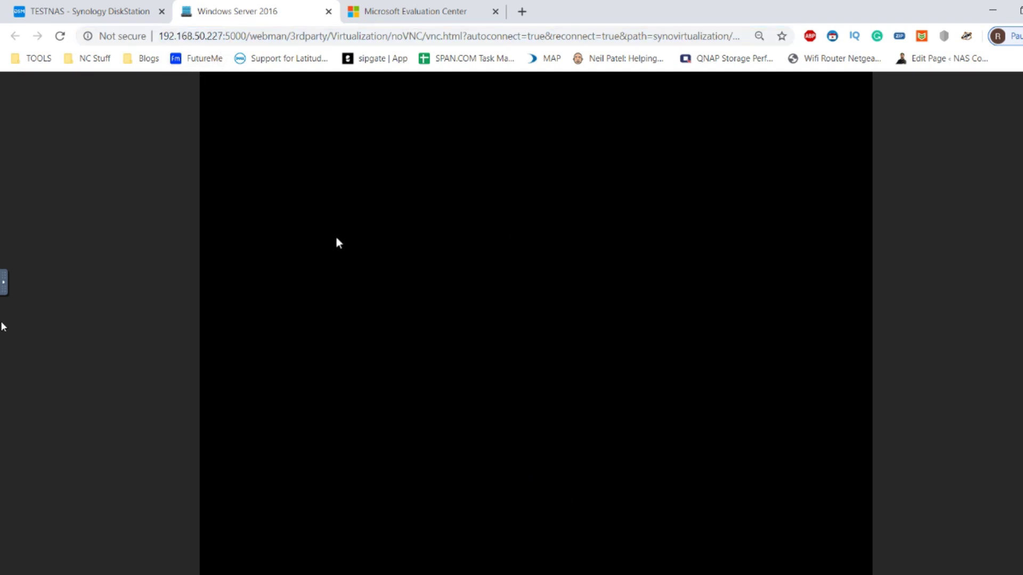
Expand the control bar of the virtual machine's console.
{"action": "left_click", "coordinate": [4, 285]}
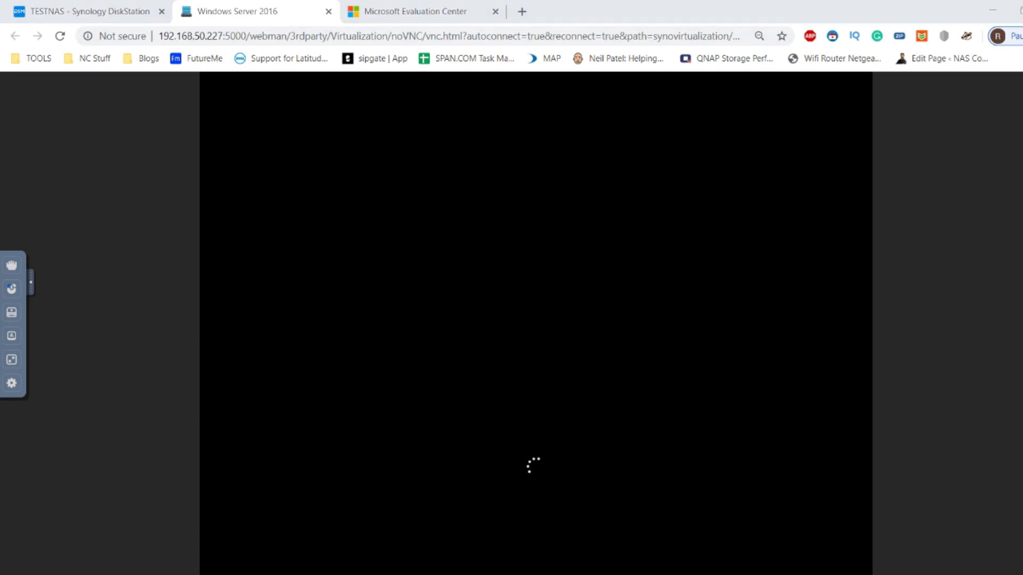
{"action": "key", "text": "super"}
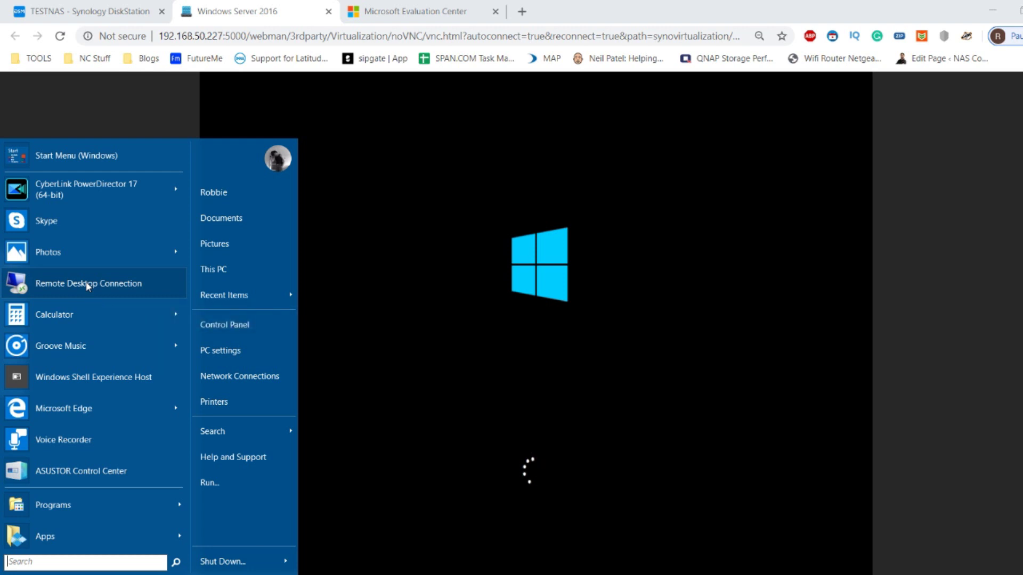
{"action": "left_click", "coordinate": [261, 21]}
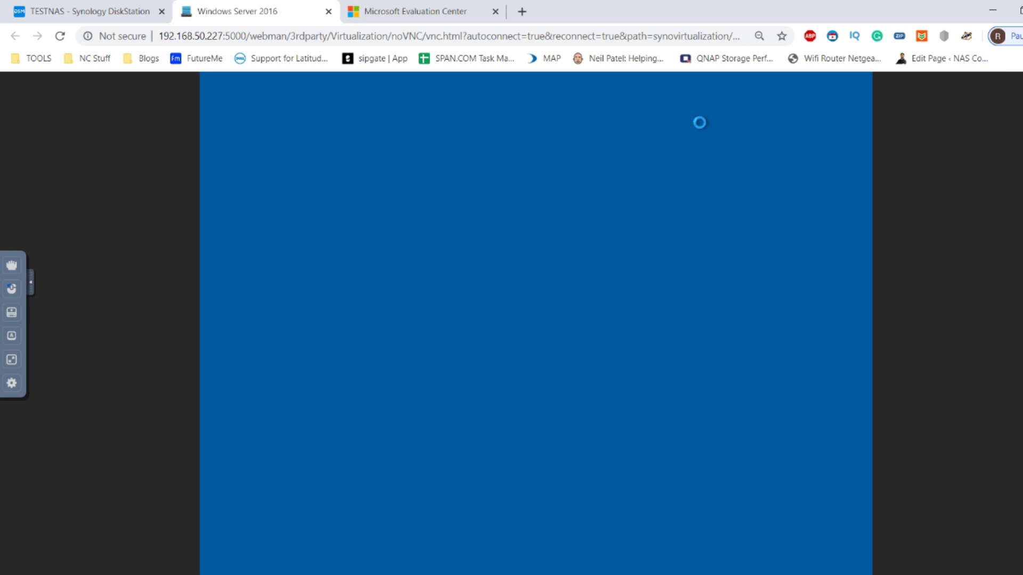
Open Task Manager on the local PC and examine Google Chrome's CPU and memory use.
{"action": "right_click", "coordinate": [866, 542]}
{"action": "left_click", "coordinate": [895, 537]}
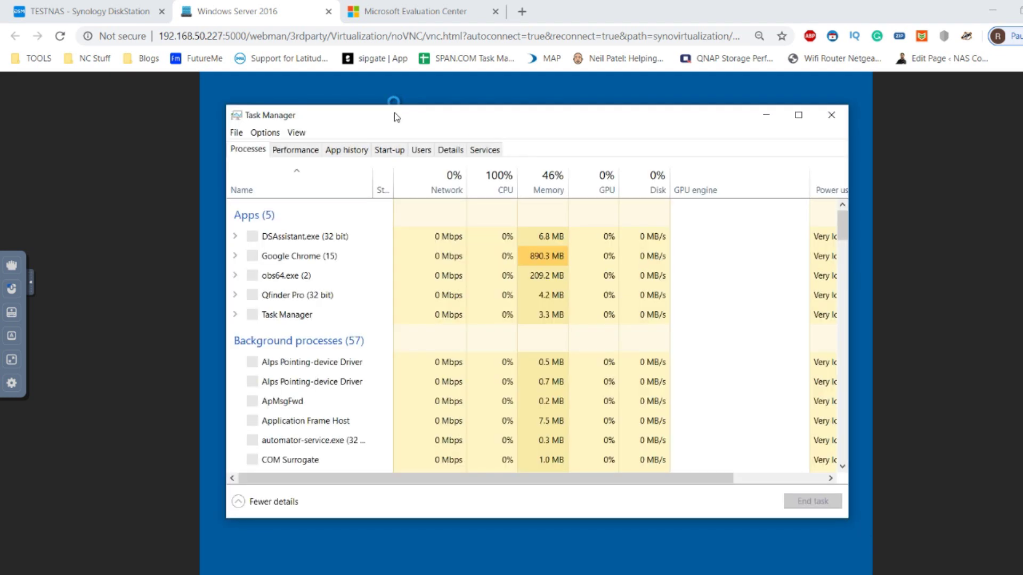
{"action": "left_click", "coordinate": [322, 256]}
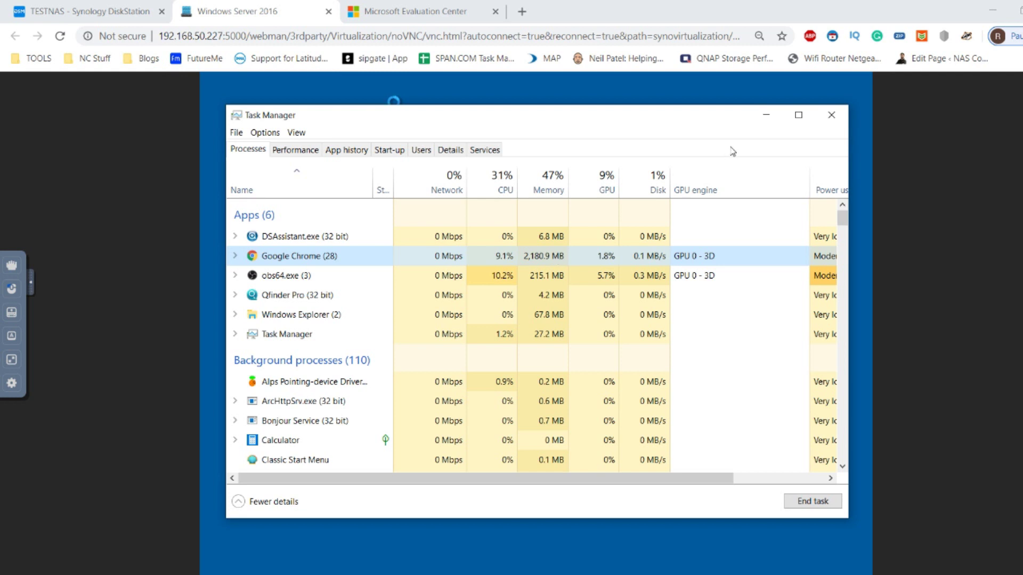
Minimize Task Manager and try to set the built-in administrator account's password, revealing the re-entered password before submitting.
{"action": "left_click", "coordinate": [766, 115]}
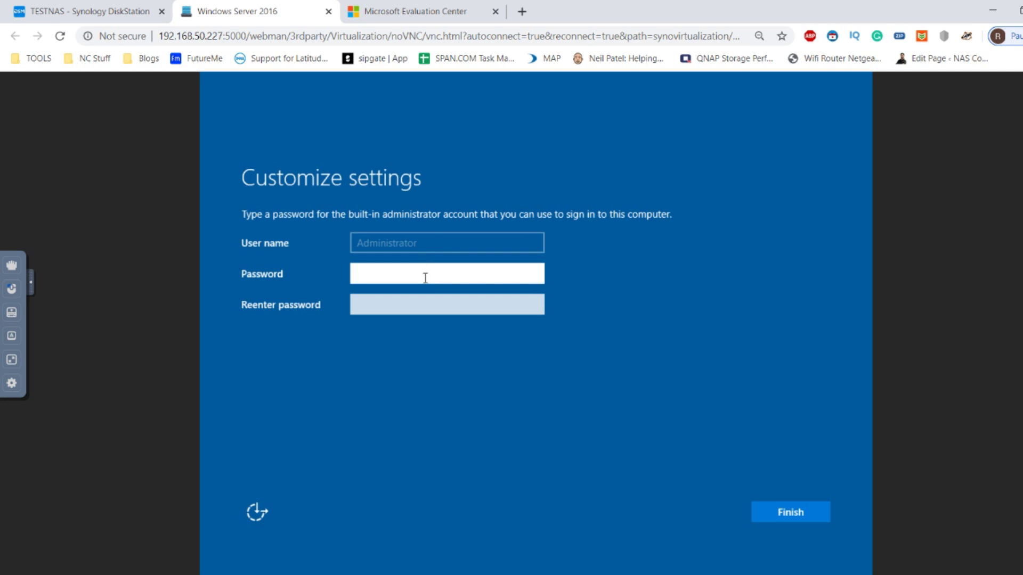
{"action": "type", "text": "•••••••••"}
{"action": "key", "text": "Tab"}
{"action": "type", "text": "•••••••••"}
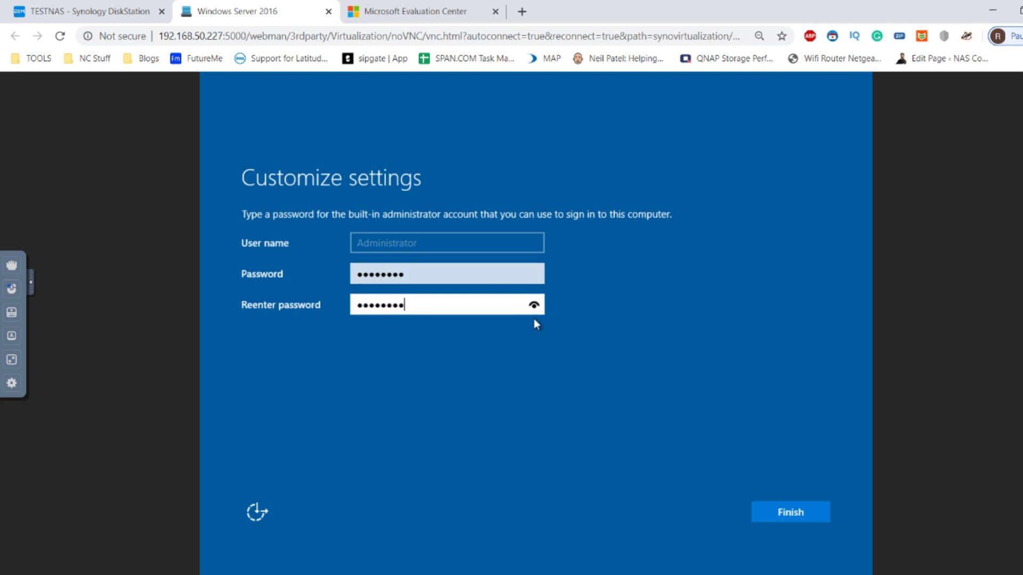
{"action": "left_click", "coordinate": [534, 305]}
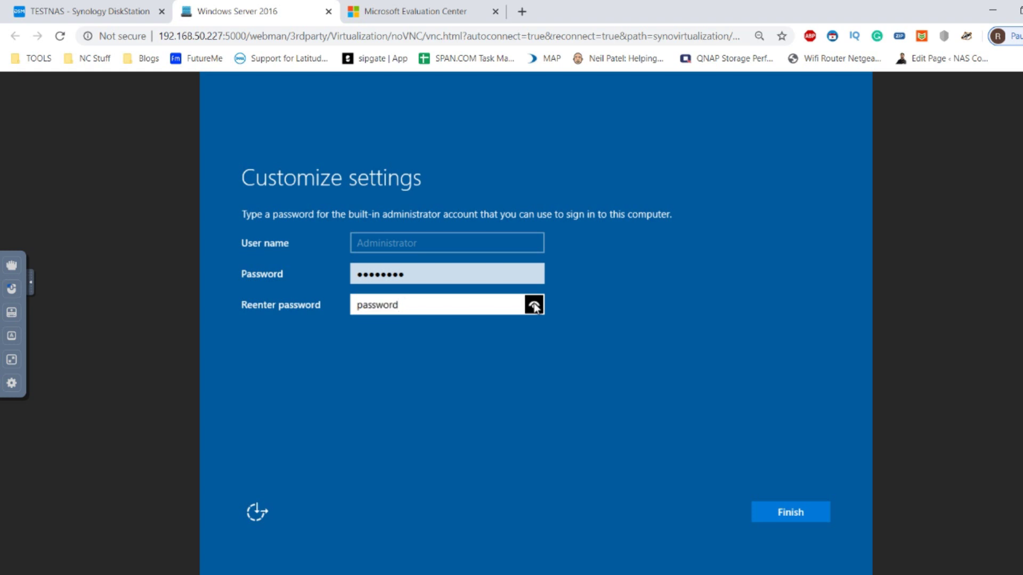
{"action": "left_click", "coordinate": [774, 506]}
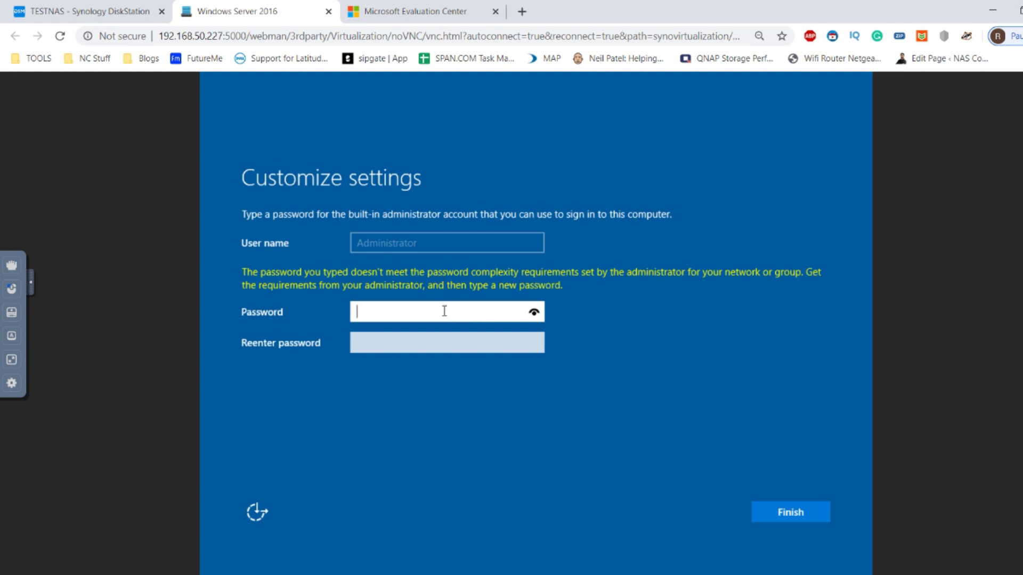
Enter and re-enter a new password for the built-in administrator account and finish the Windows setup.
{"action": "type", "text": "•••••••••"}
{"action": "left_click", "coordinate": [441, 342]}
{"action": "type", "text": "•••••••••"}
{"action": "key", "text": "Return"}
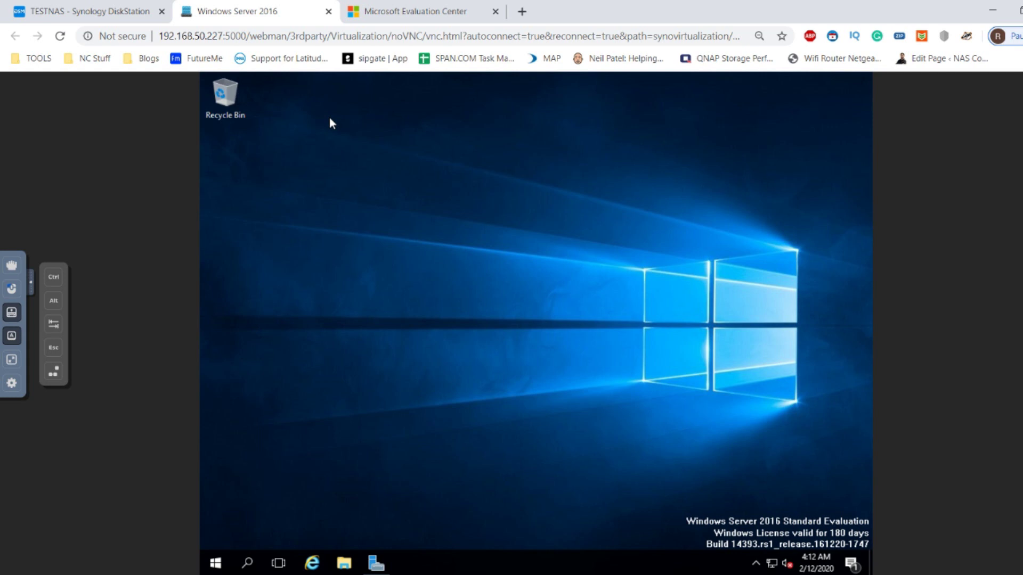
Open File Station on the NAS to view the RAID1TEST folder, and return to the virtual machine's console.
{"action": "left_click", "coordinate": [96, 12]}
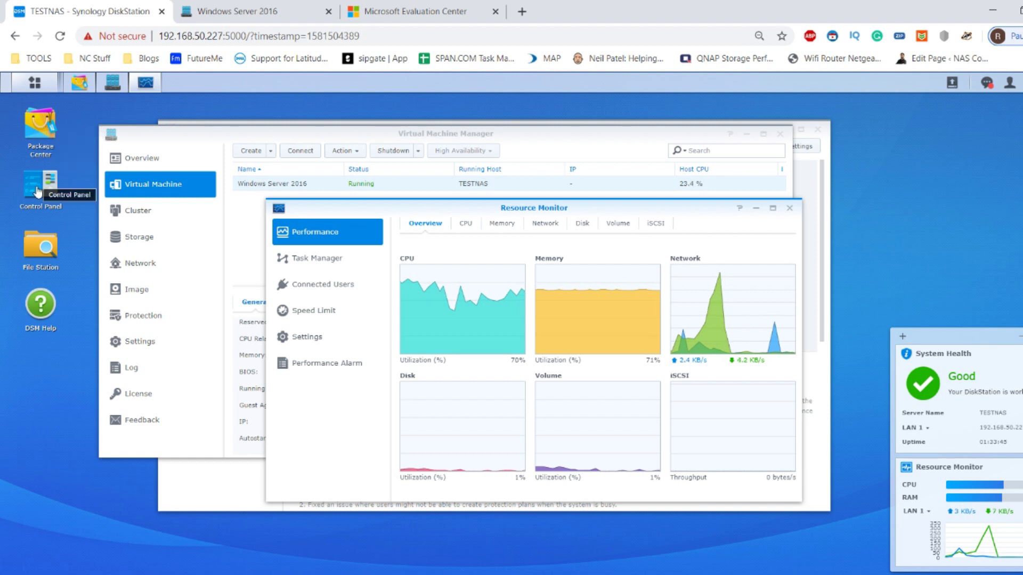
{"action": "left_click", "coordinate": [46, 244]}
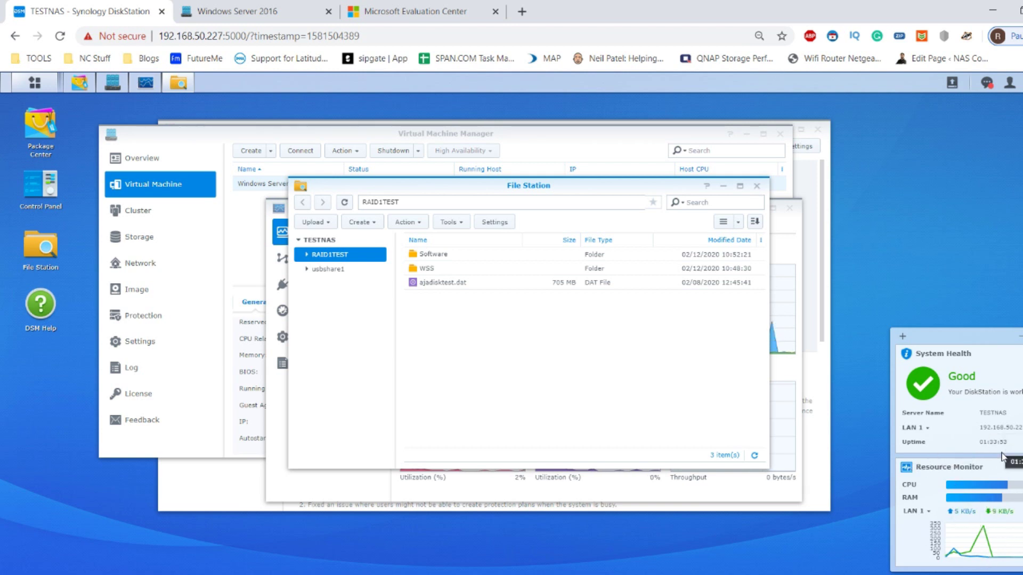
{"action": "left_click", "coordinate": [234, 10]}
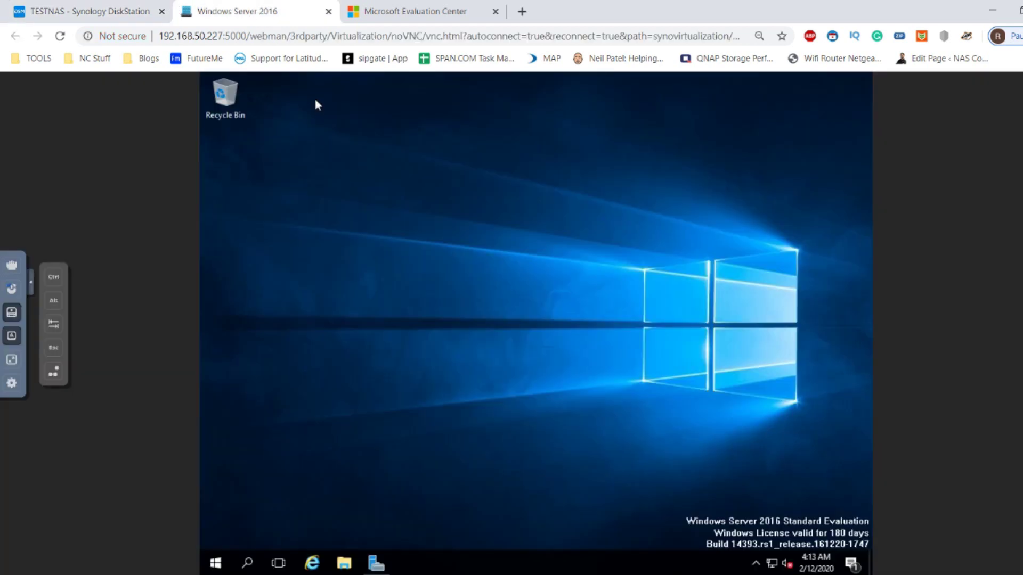
Bring up Server Manager in the virtual machine and clear all Action Center notifications.
{"action": "mouse_move", "coordinate": [382, 569]}
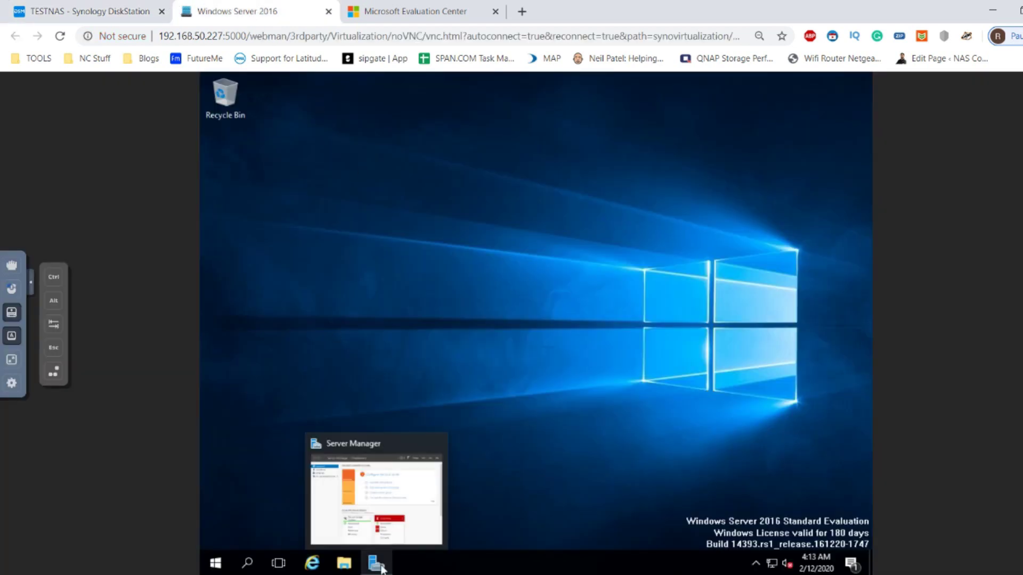
{"action": "left_click", "coordinate": [390, 498]}
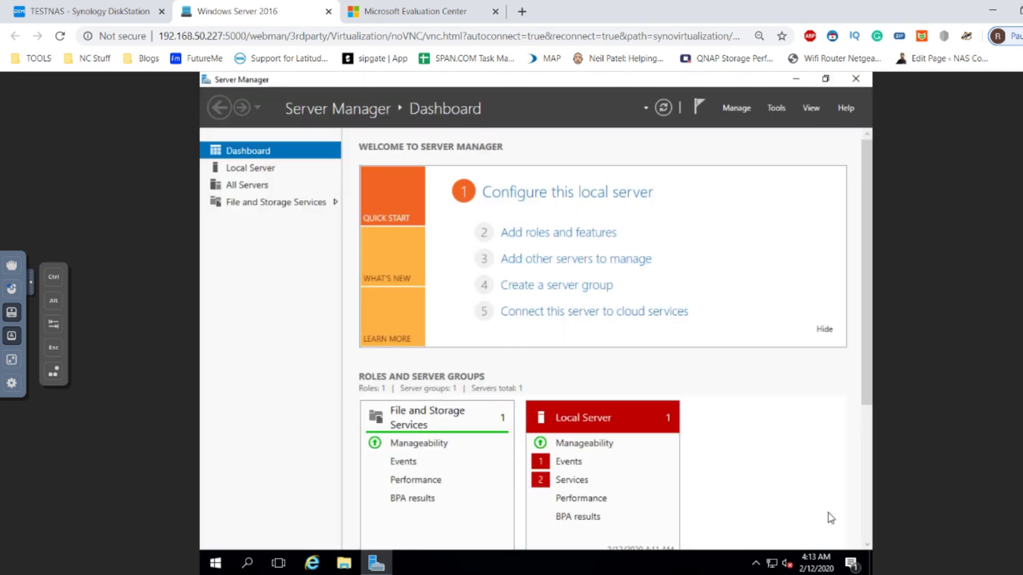
{"action": "left_click", "coordinate": [756, 563]}
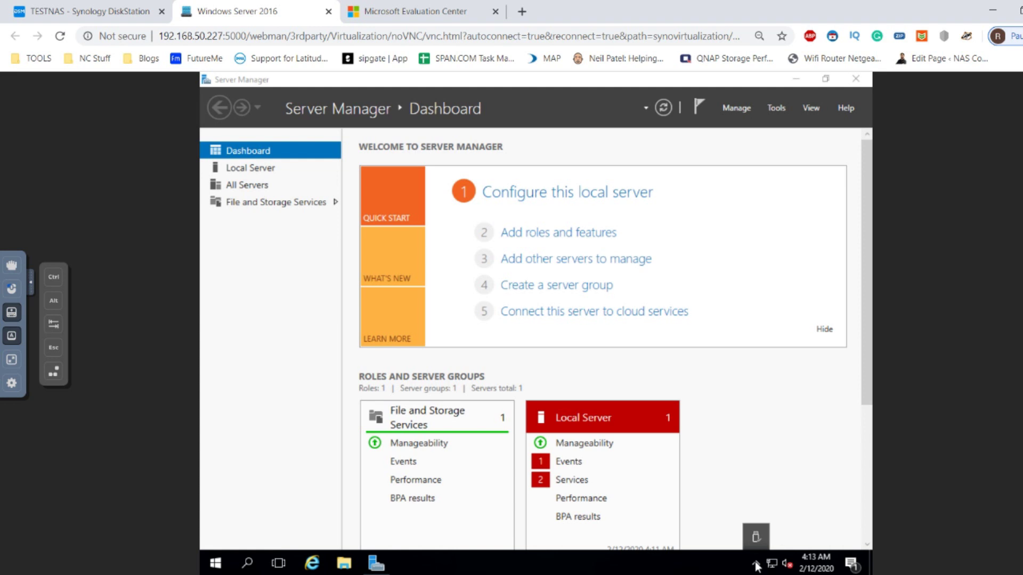
{"action": "left_click", "coordinate": [851, 564]}
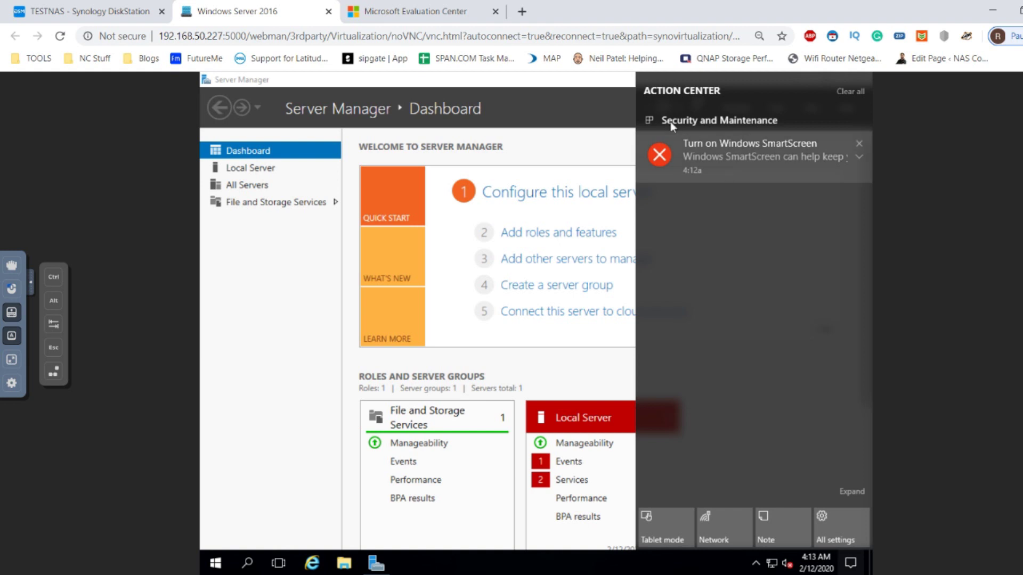
{"action": "left_click", "coordinate": [862, 92]}
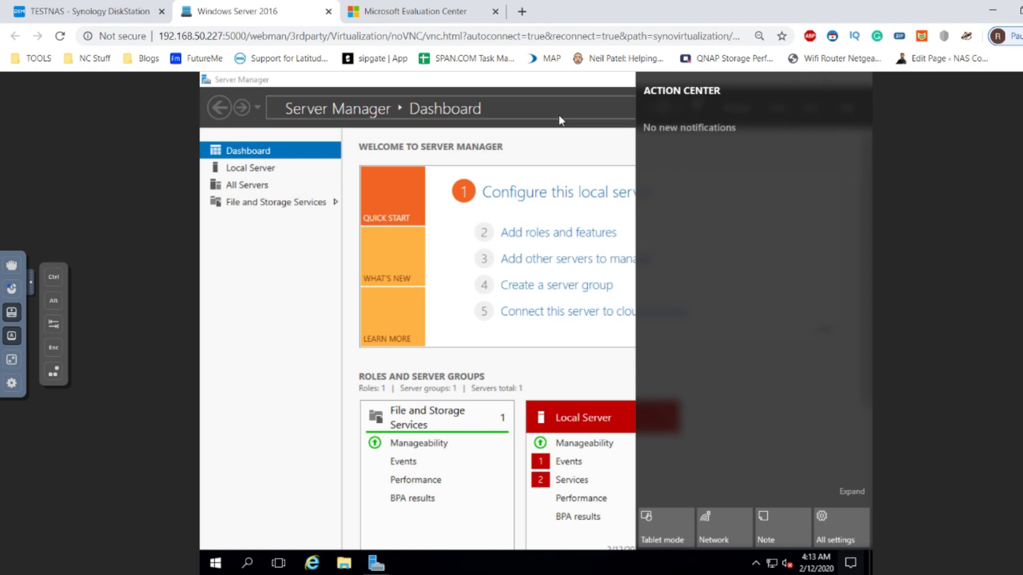
{"action": "left_click", "coordinate": [557, 141]}
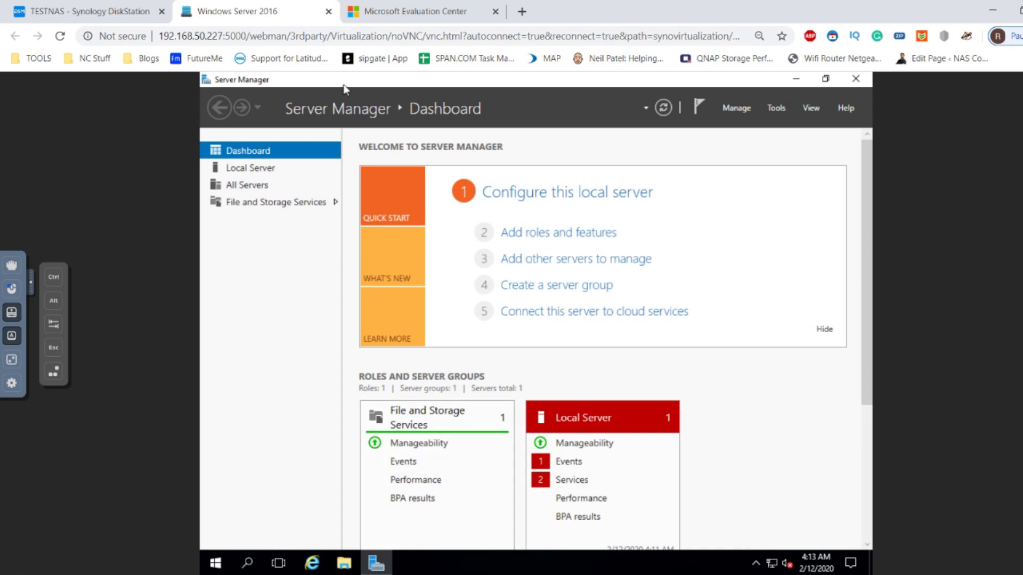
View the console's web address and the Remote Desktop Connection window on the local PC, without connecting.
{"action": "left_click", "coordinate": [336, 36]}
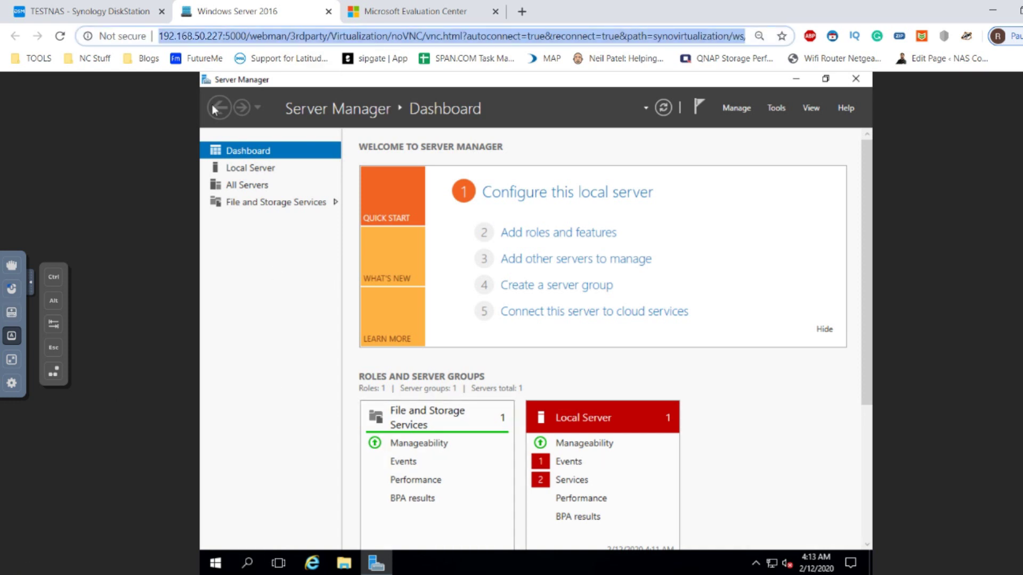
{"action": "key", "text": "super"}
{"action": "left_click", "coordinate": [101, 281]}
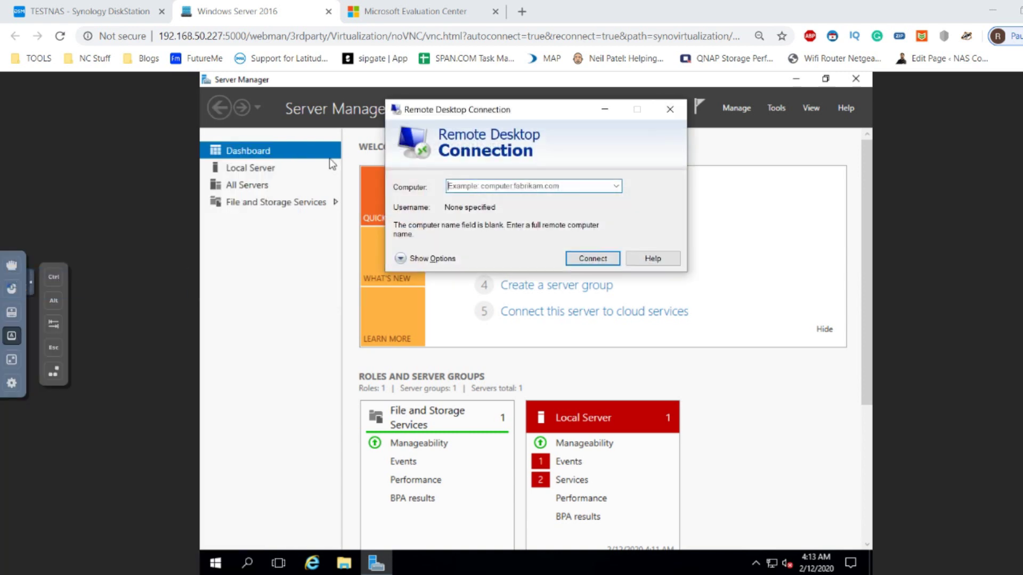
{"action": "left_click_drag", "start_coordinate": [443, 111], "coordinate": [439, 279]}
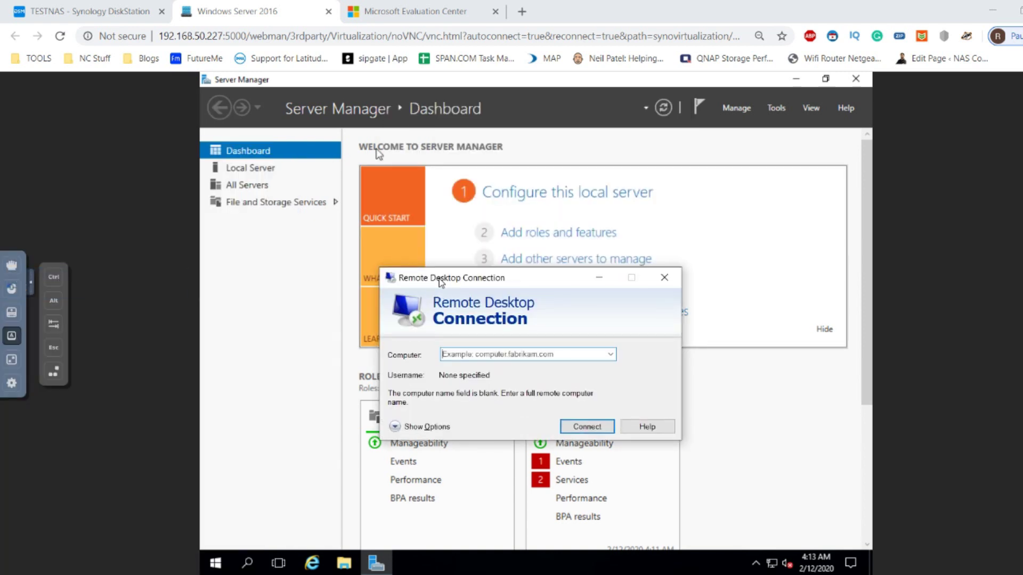
{"action": "left_click", "coordinate": [251, 102]}
{"action": "left_click", "coordinate": [246, 37]}
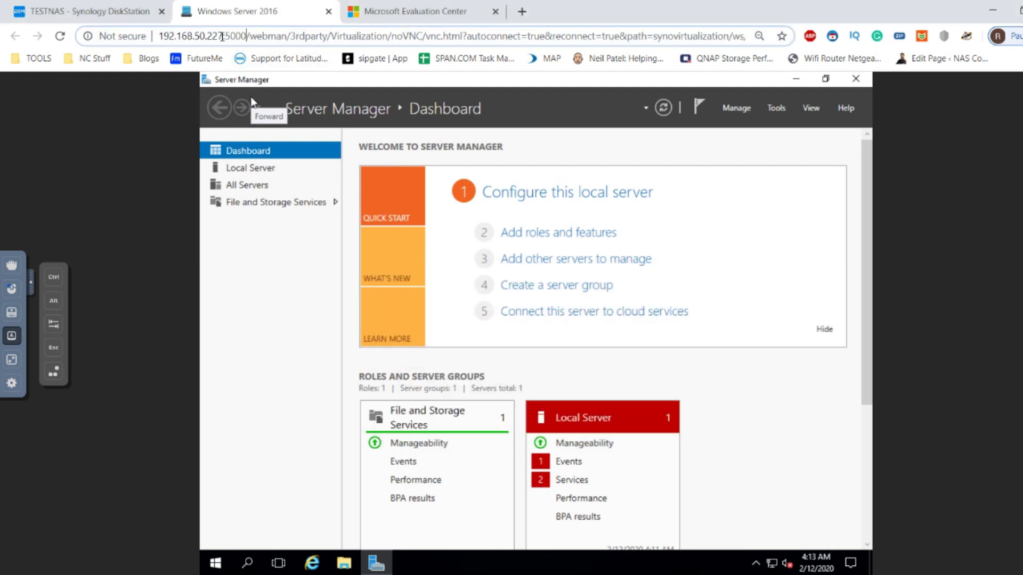
Hide the console's extra keys and check its scaling mode and low latency settings, leaving them as they are.
{"action": "left_click", "coordinate": [12, 312]}
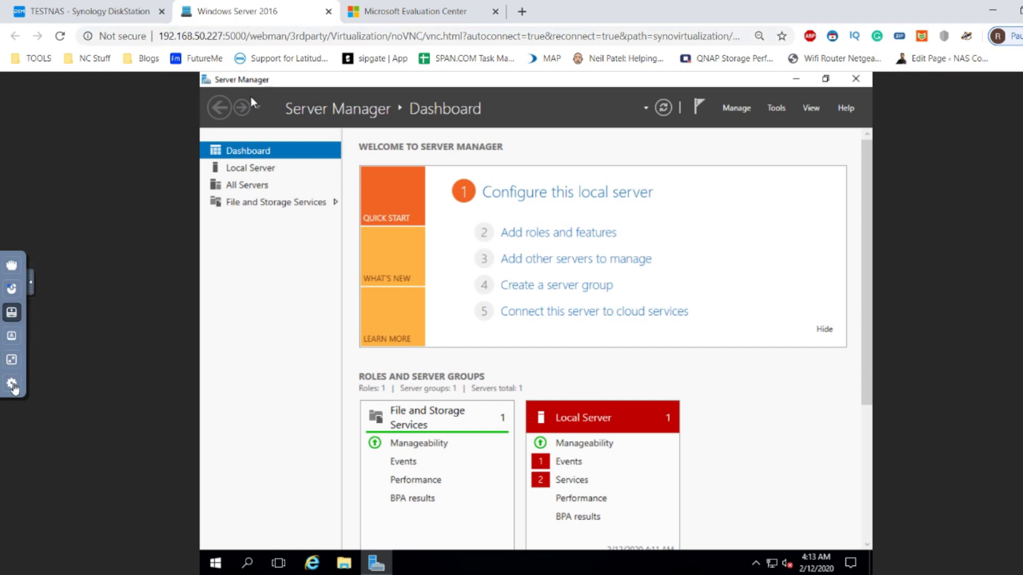
{"action": "left_click", "coordinate": [12, 384]}
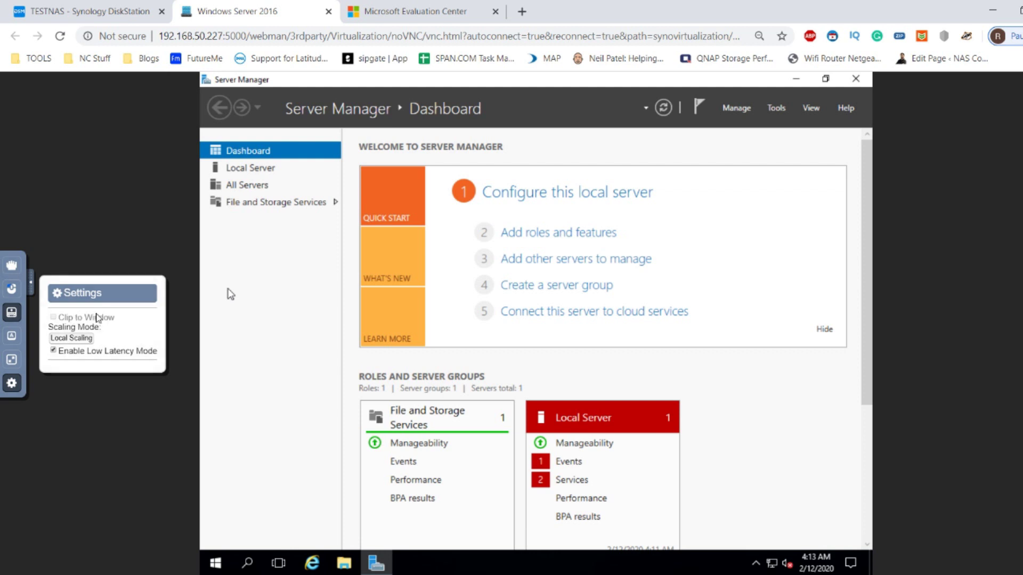
{"action": "left_click", "coordinate": [12, 383]}
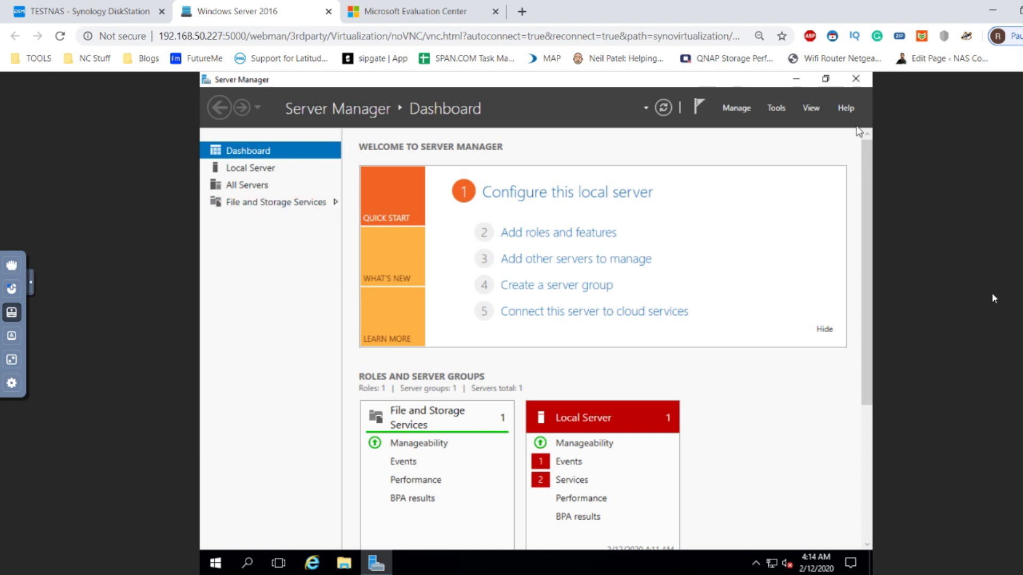
Minimize Server Manager in the virtual machine, and look at the Microsoft Evaluation Center's Windows Server page before returning to the console.
{"action": "left_click", "coordinate": [796, 80]}
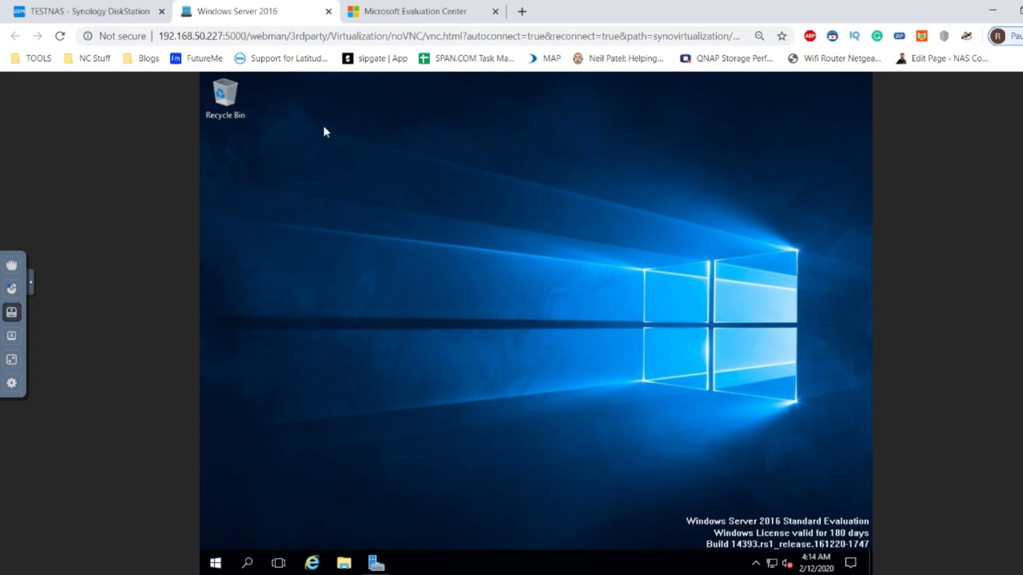
{"action": "left_click", "coordinate": [383, 10]}
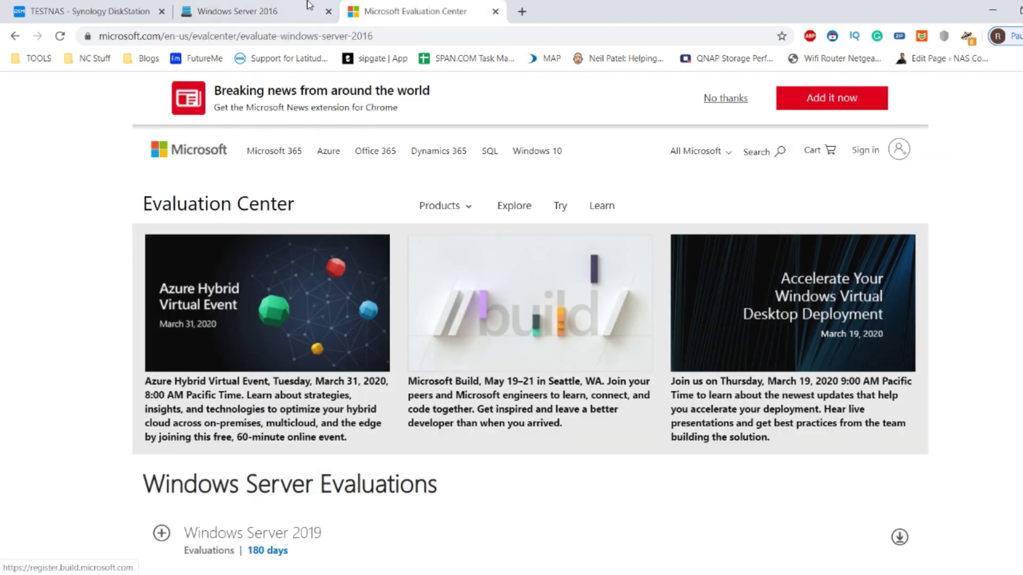
{"action": "left_click", "coordinate": [309, 6]}
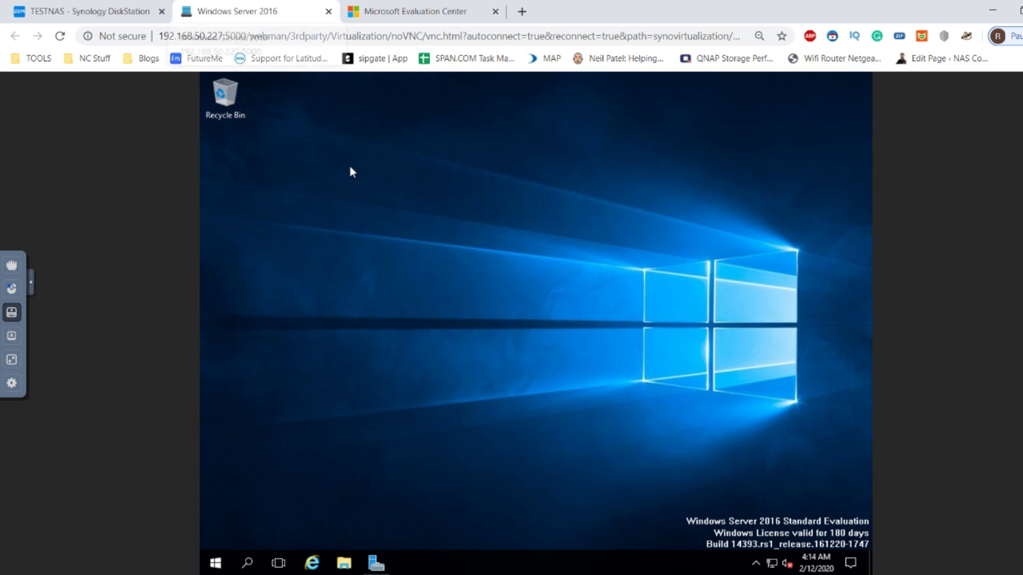
Minimize File Station on the NAS and examine the Resource Monitor overview, ending at the virtual machine's console.
{"action": "left_click", "coordinate": [85, 11]}
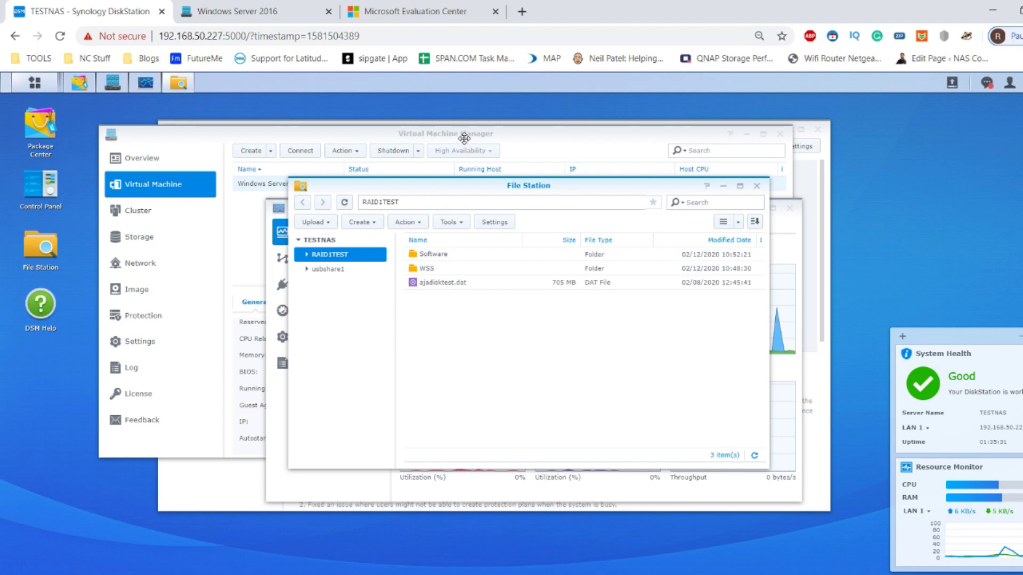
{"action": "left_click", "coordinate": [723, 186]}
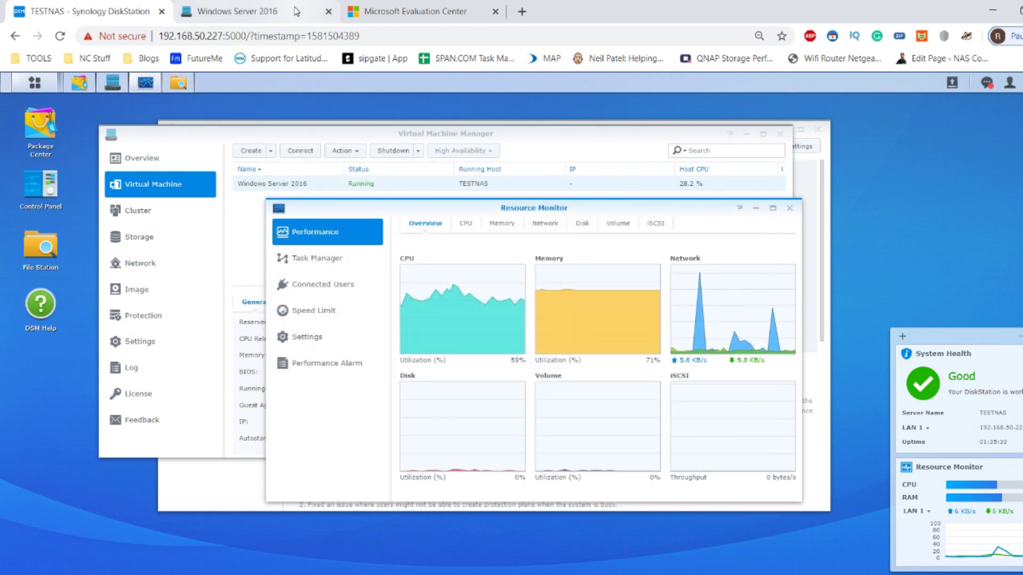
{"action": "left_click", "coordinate": [235, 10]}
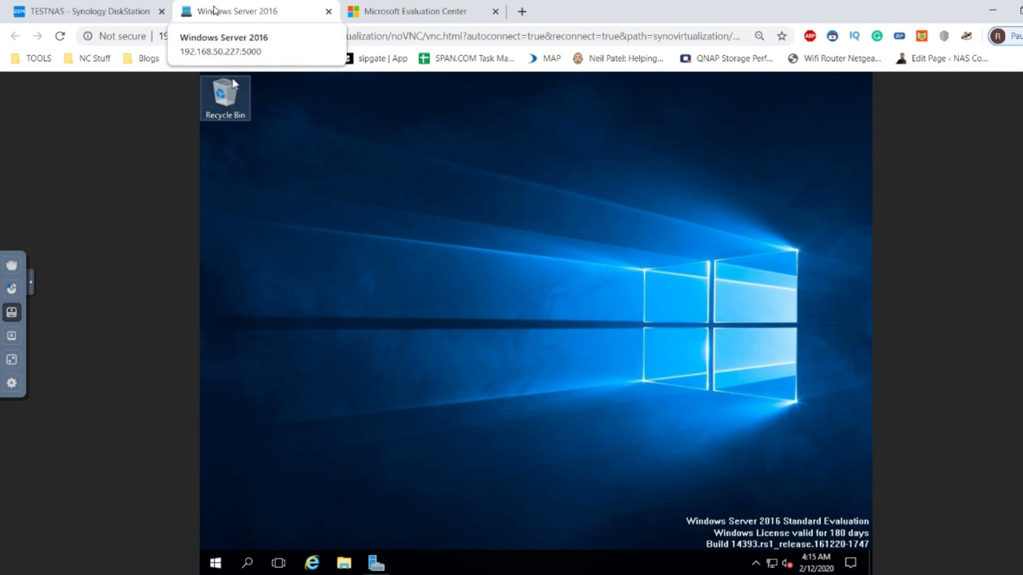
{"action": "left_click", "coordinate": [145, 12]}
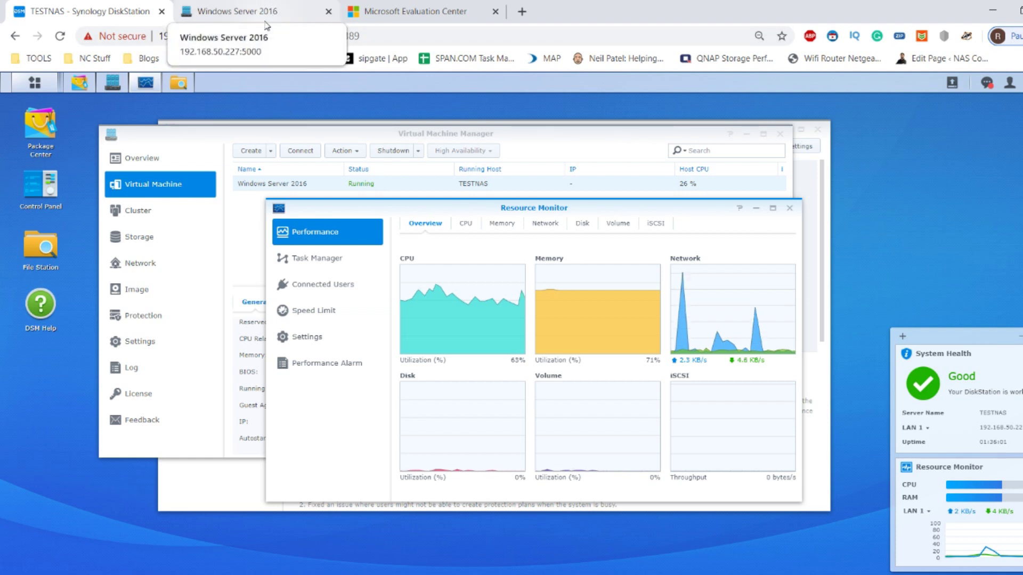
{"action": "left_click", "coordinate": [226, 7]}
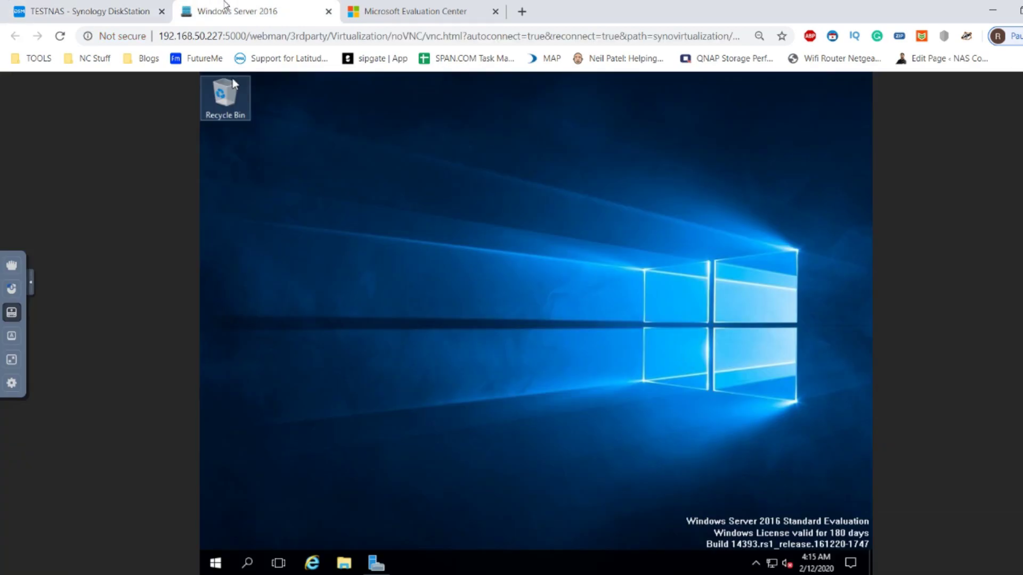